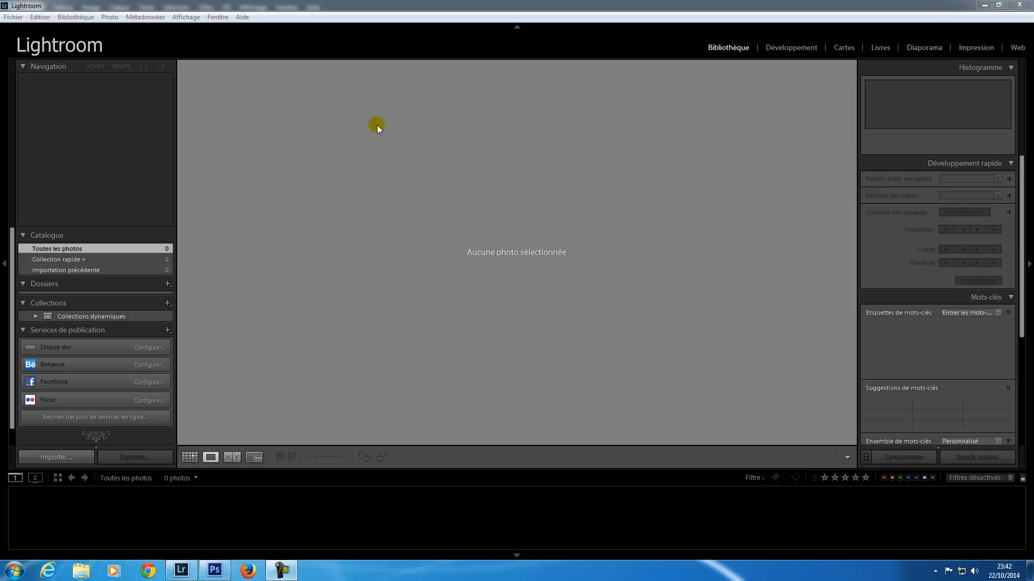
Create a new catalogue named "Catalogue Formation sauvegarde" in the Catalogue LR5 folder on the L: drive.
{"action": "left_click", "coordinate": [15, 18]}
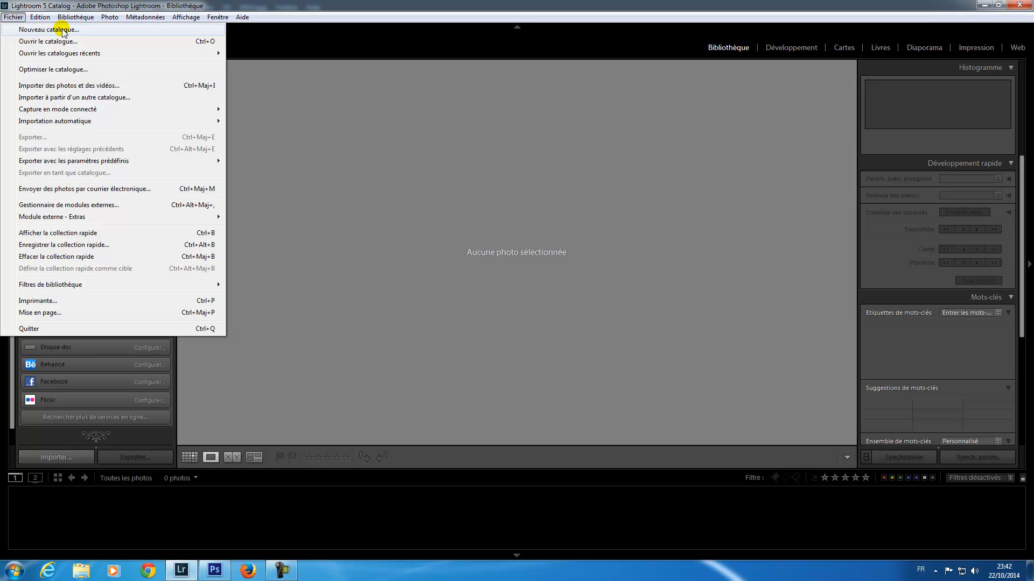
{"action": "left_click", "coordinate": [53, 30]}
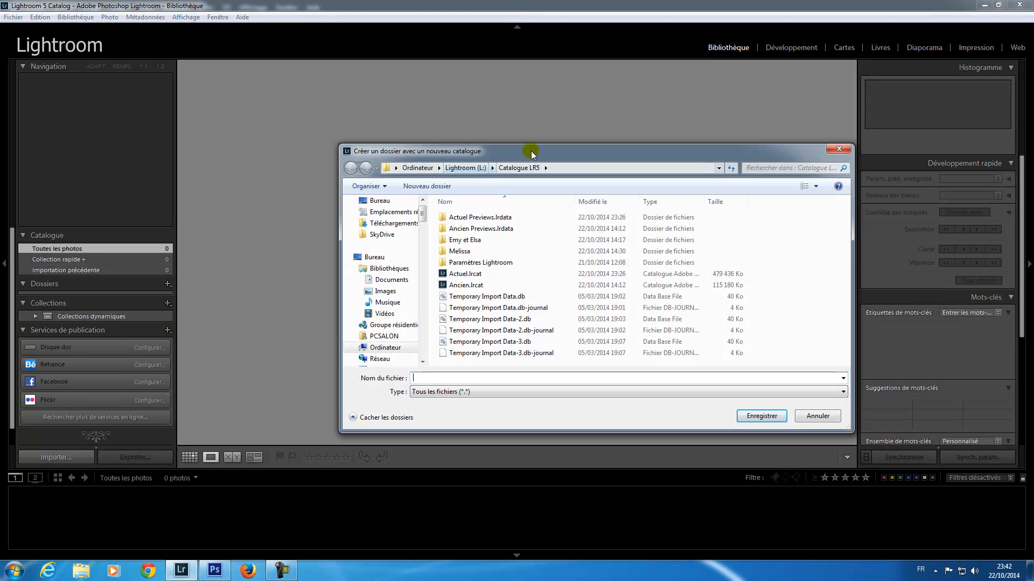
{"action": "left_click_drag", "start_coordinate": [533, 153], "coordinate": [476, 104]}
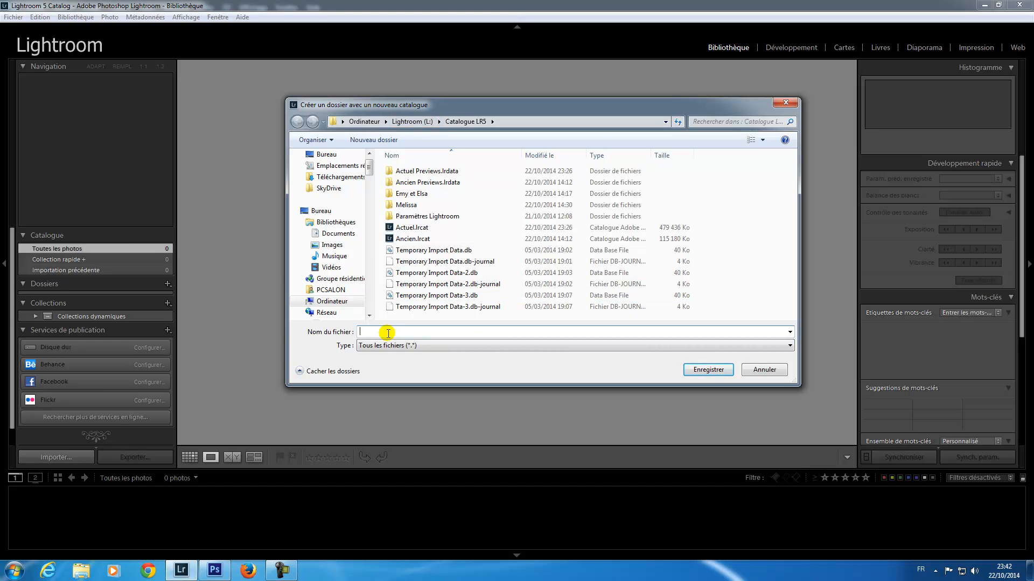
{"action": "type", "text": "Catalogue Formation sauveag"}
{"action": "key", "text": "BackSpace"}
{"action": "type", "text": "garde"}
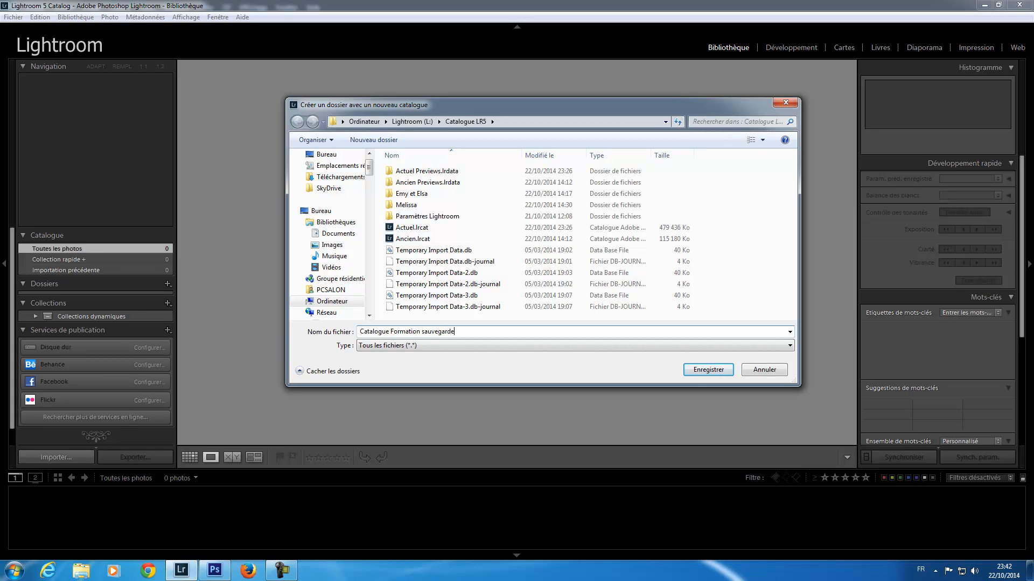
{"action": "left_click", "coordinate": [703, 370]}
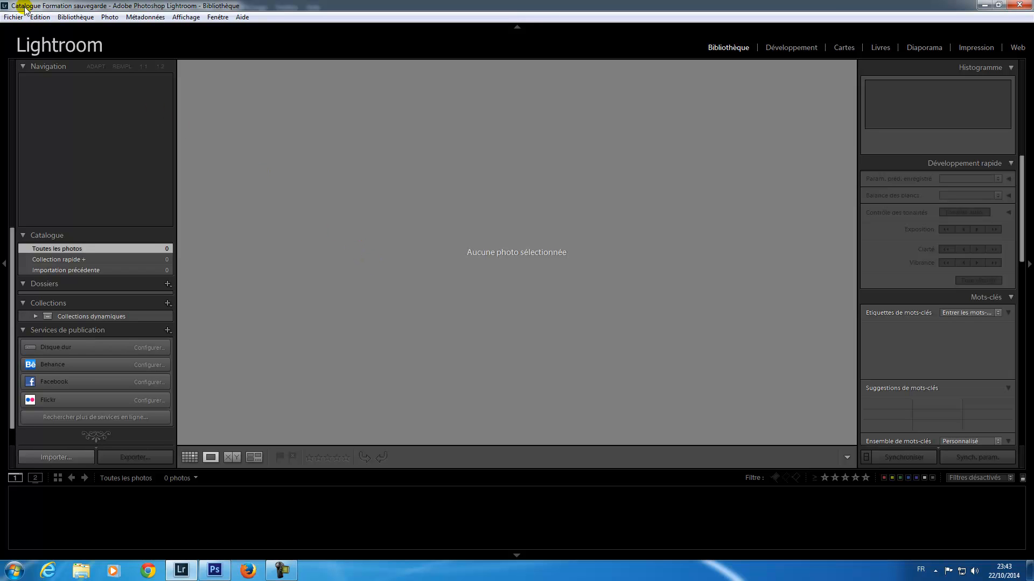
Import all the photos of the 2014\Gribouille folder on the L: drive into the catalogue, adding them without moving them.
{"action": "mouse_move", "coordinate": [53, 7]}
{"action": "left_click", "coordinate": [13, 17]}
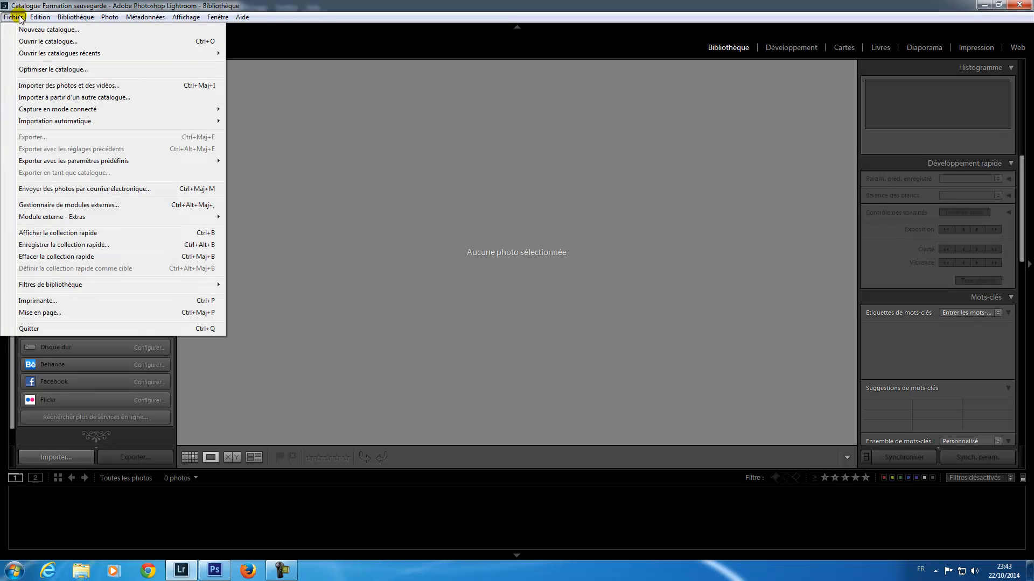
{"action": "left_click", "coordinate": [45, 86]}
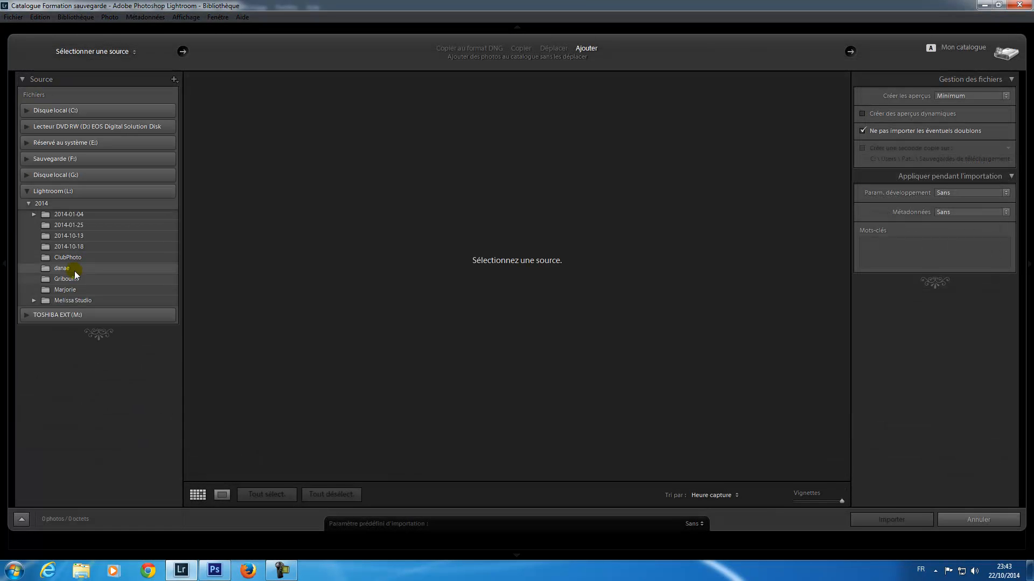
{"action": "left_click", "coordinate": [74, 279]}
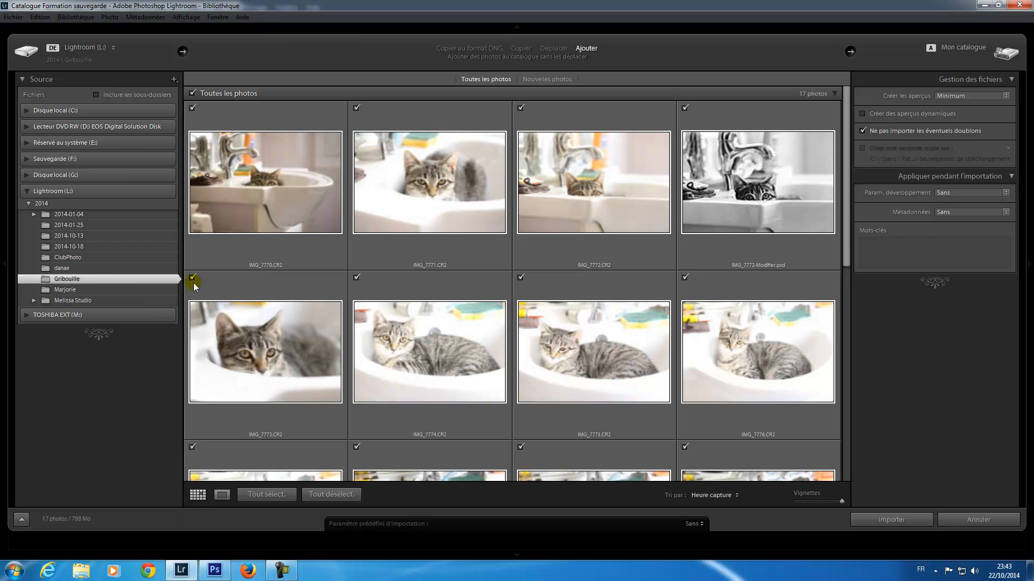
{"action": "left_click_drag", "start_coordinate": [845, 171], "coordinate": [829, 132]}
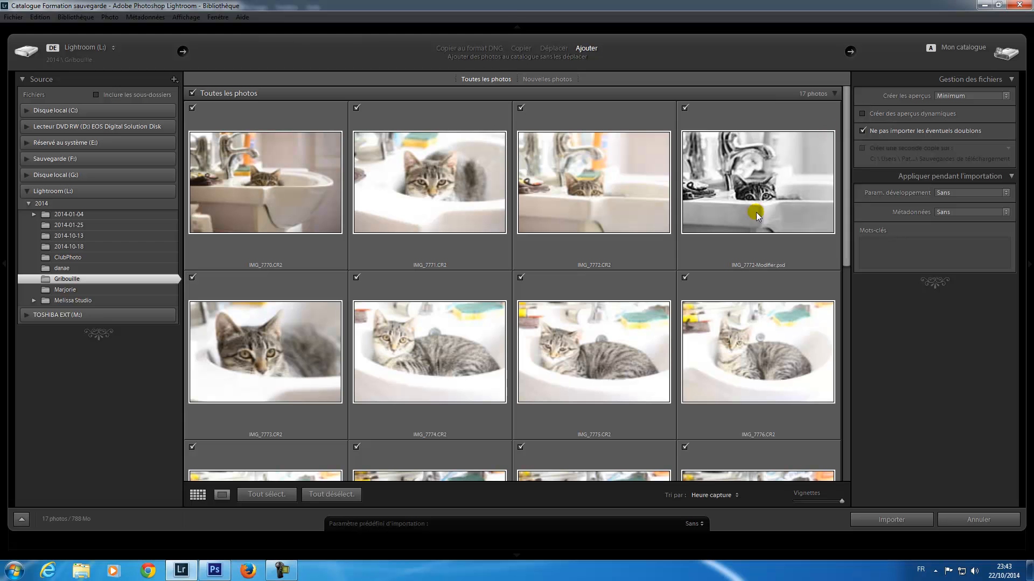
{"action": "left_click", "coordinate": [892, 519]}
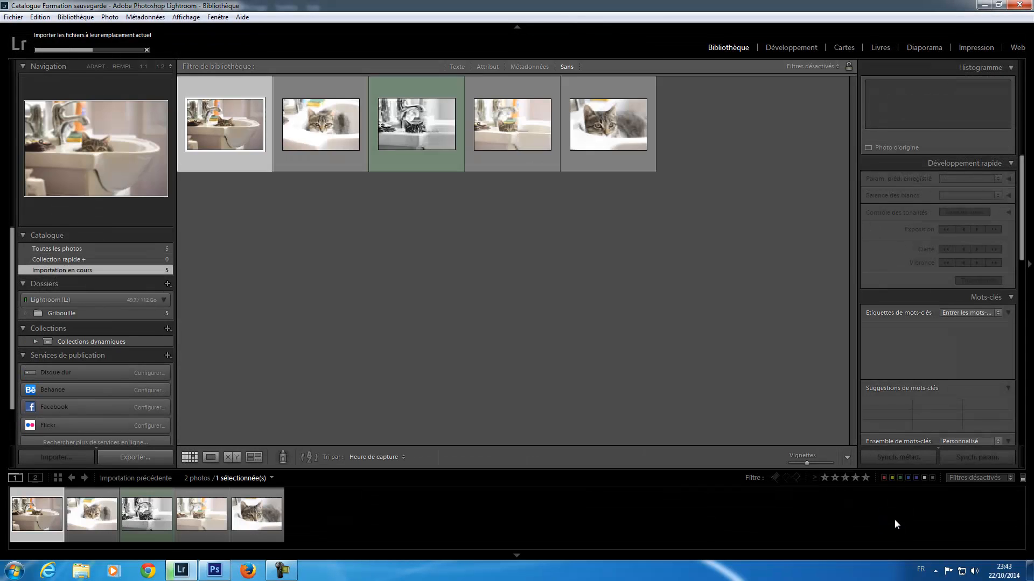
{"action": "left_click", "coordinate": [565, 337]}
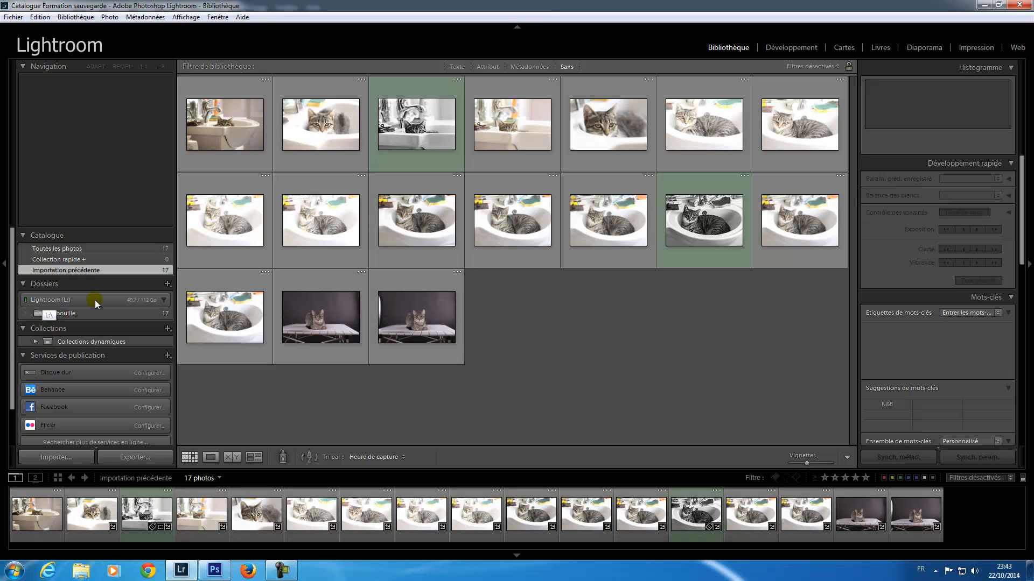
Show the Gribouille folder in the catalogue, locate it in Windows Explorer under Lightroom (L:)\2014, and return to Lightroom.
{"action": "left_click", "coordinate": [67, 313]}
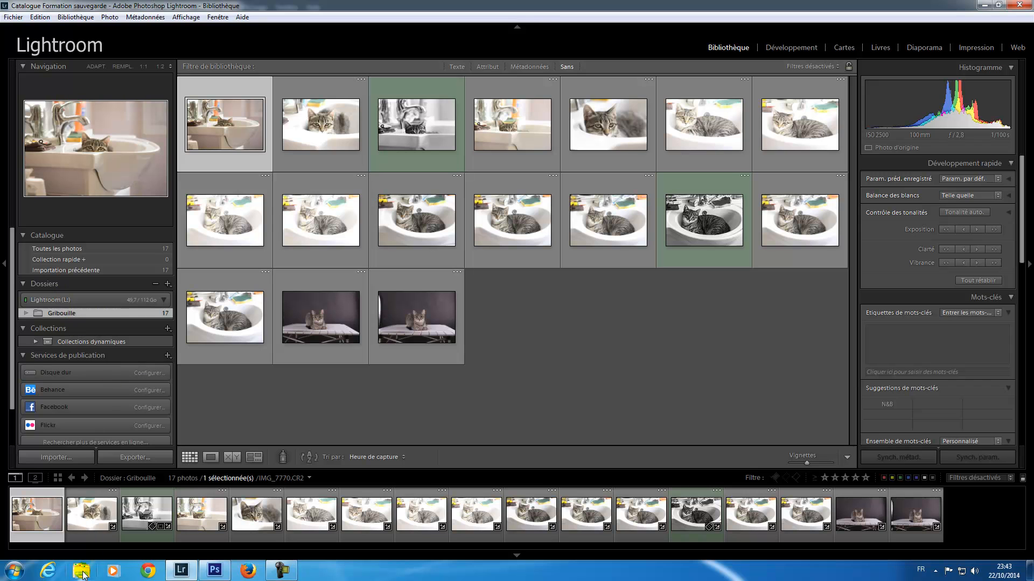
{"action": "left_click", "coordinate": [83, 571]}
{"action": "left_click", "coordinate": [62, 330]}
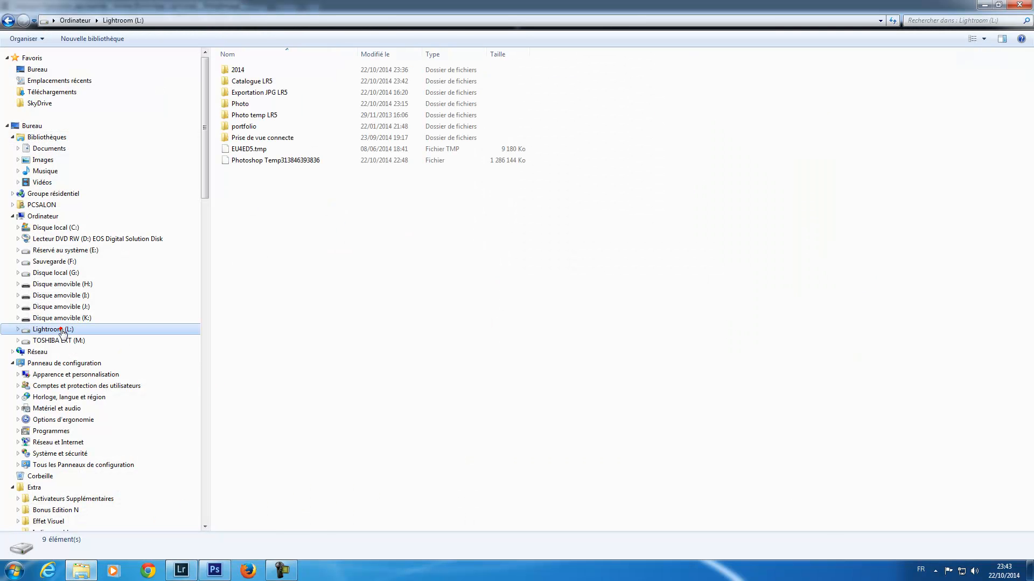
{"action": "double_click", "coordinate": [239, 70]}
{"action": "left_click", "coordinate": [252, 138]}
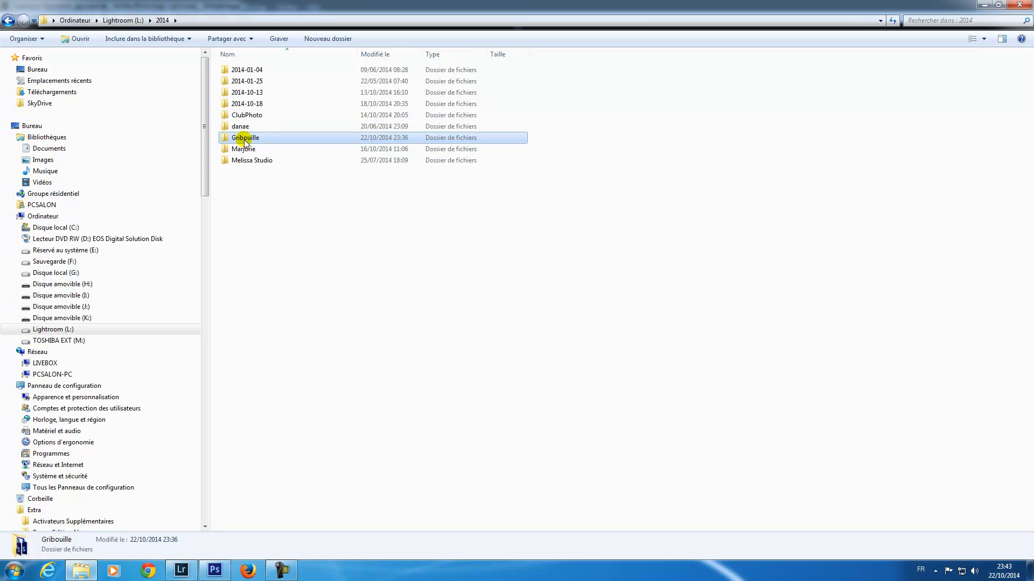
{"action": "mouse_move", "coordinate": [183, 573]}
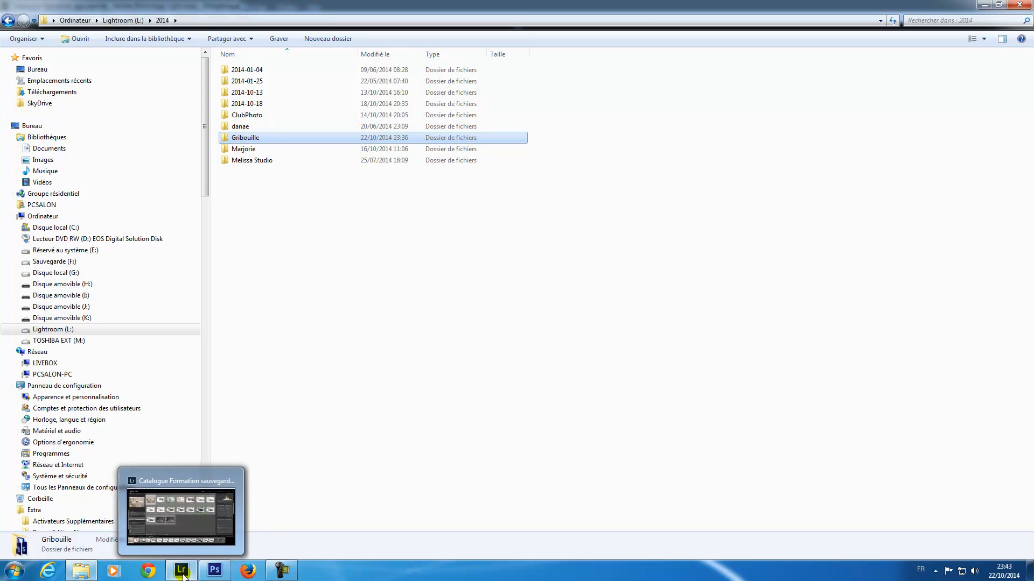
{"action": "left_click", "coordinate": [181, 514]}
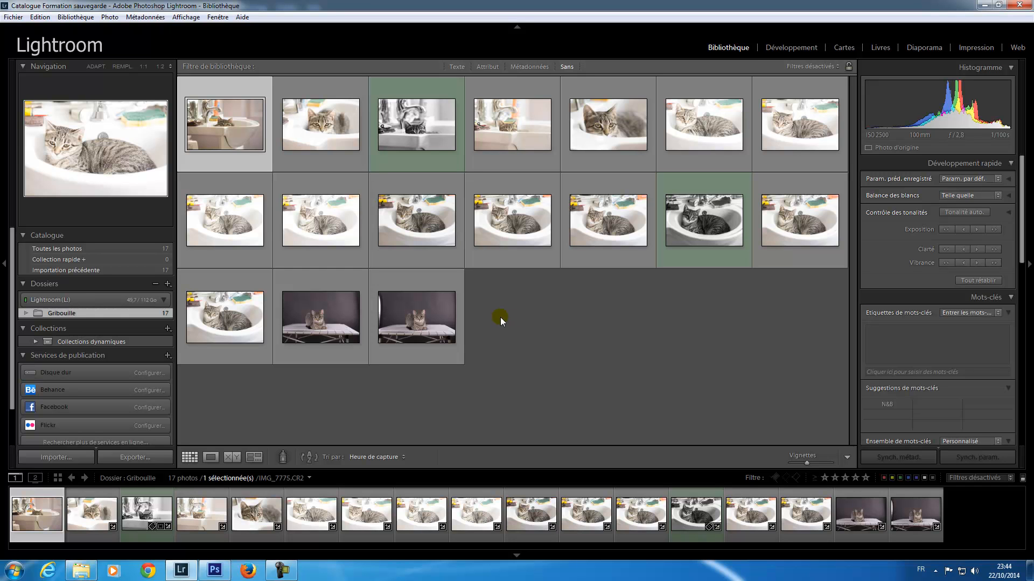
Look at the list of recently opened catalogues, and close it without opening another catalogue.
{"action": "left_click", "coordinate": [17, 17]}
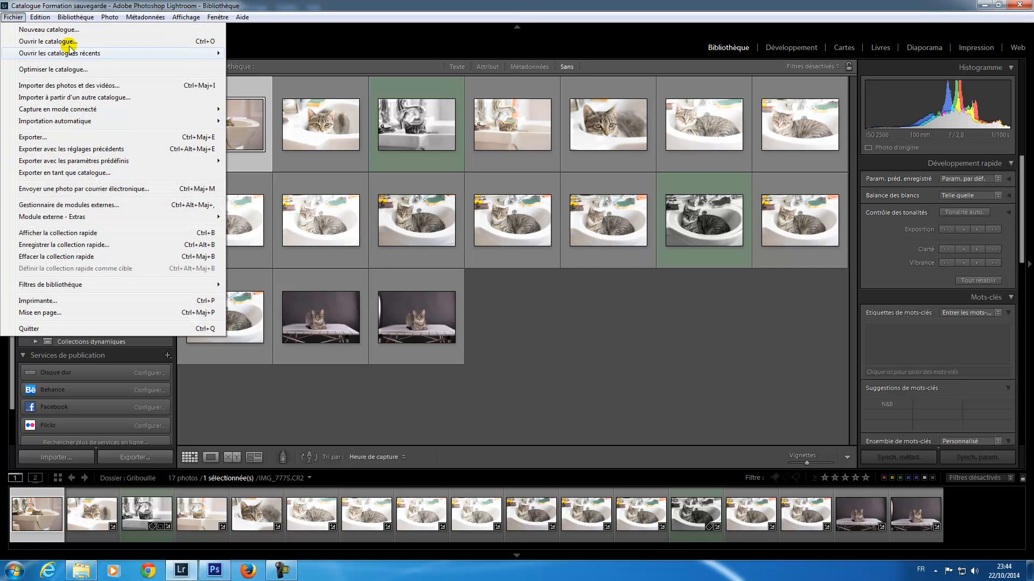
{"action": "mouse_move", "coordinate": [69, 52]}
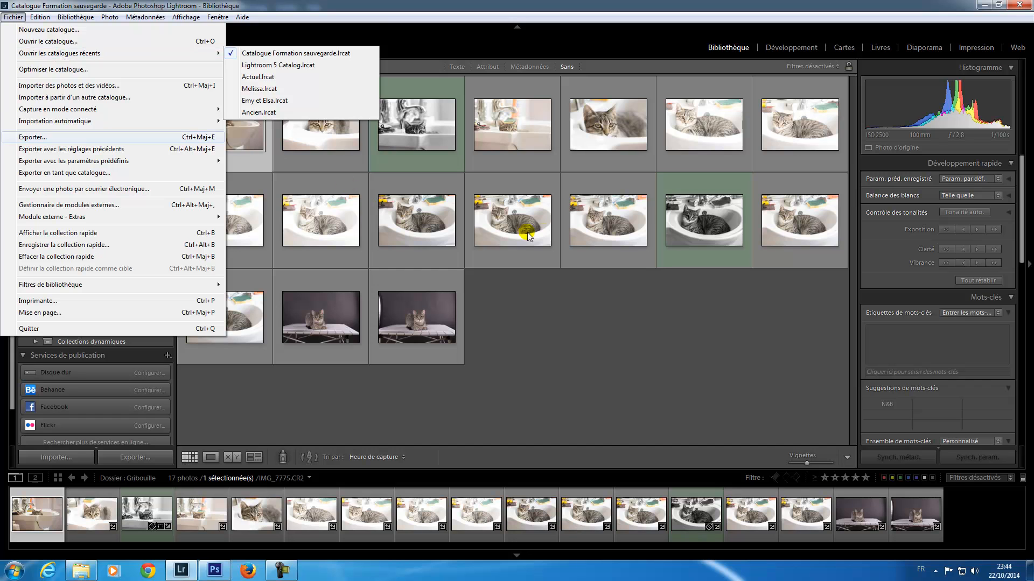
{"action": "left_click", "coordinate": [651, 335]}
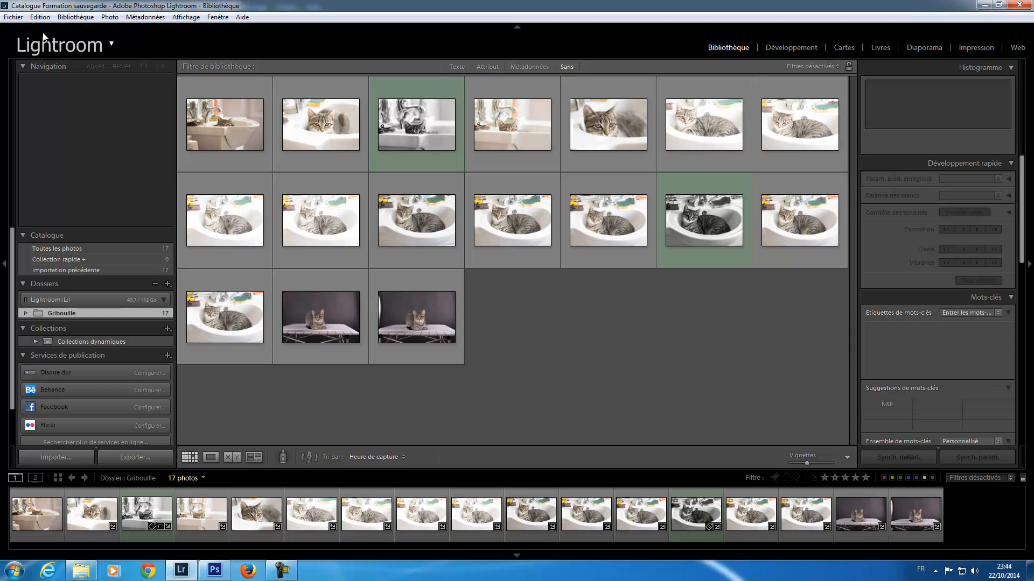
In the catalogue settings, set the catalogue backup frequency to "A la prochaine fermeture de Lightroom".
{"action": "left_click", "coordinate": [13, 17]}
{"action": "mouse_move", "coordinate": [39, 18]}
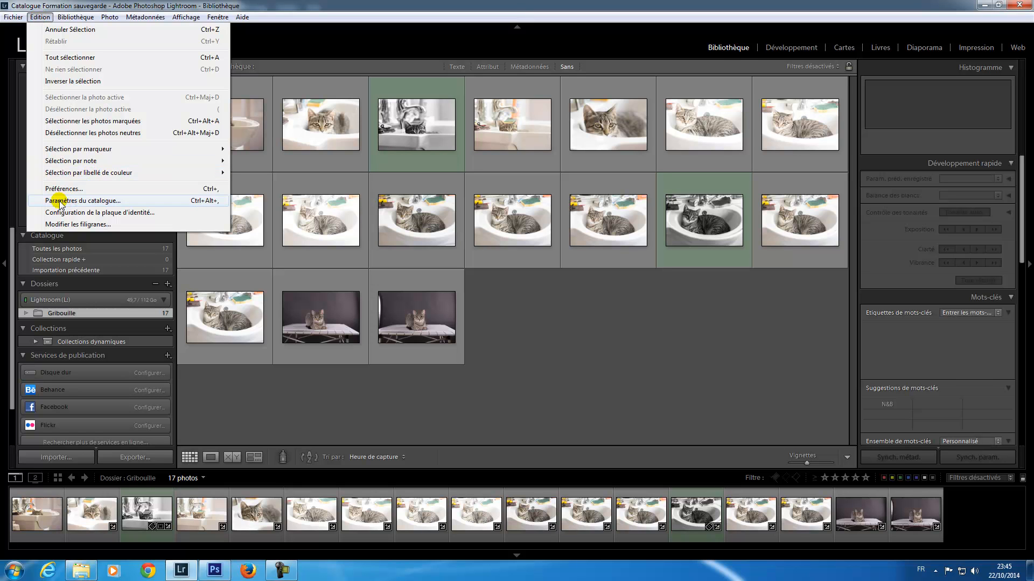
{"action": "left_click", "coordinate": [109, 204]}
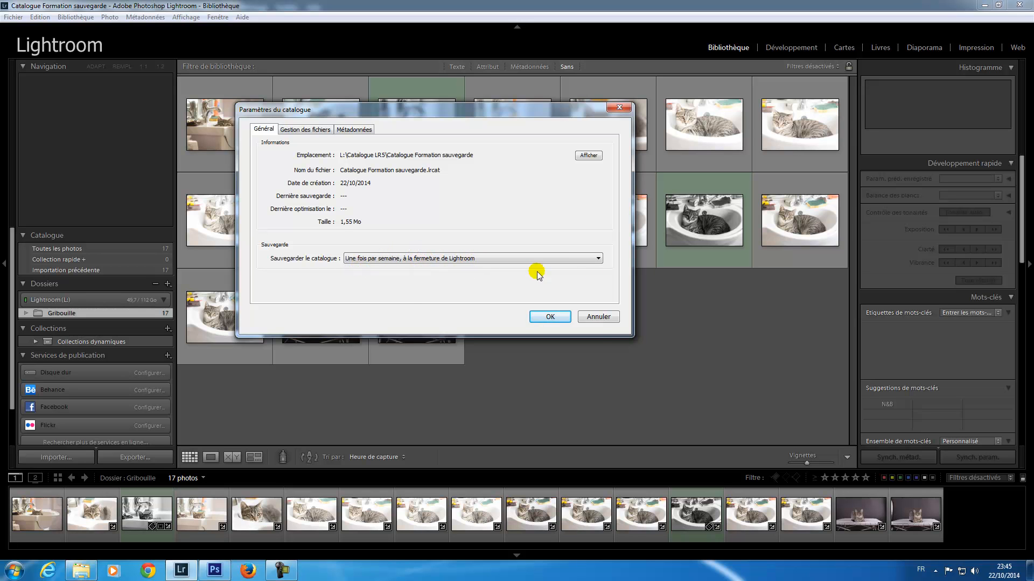
{"action": "left_click", "coordinate": [597, 260]}
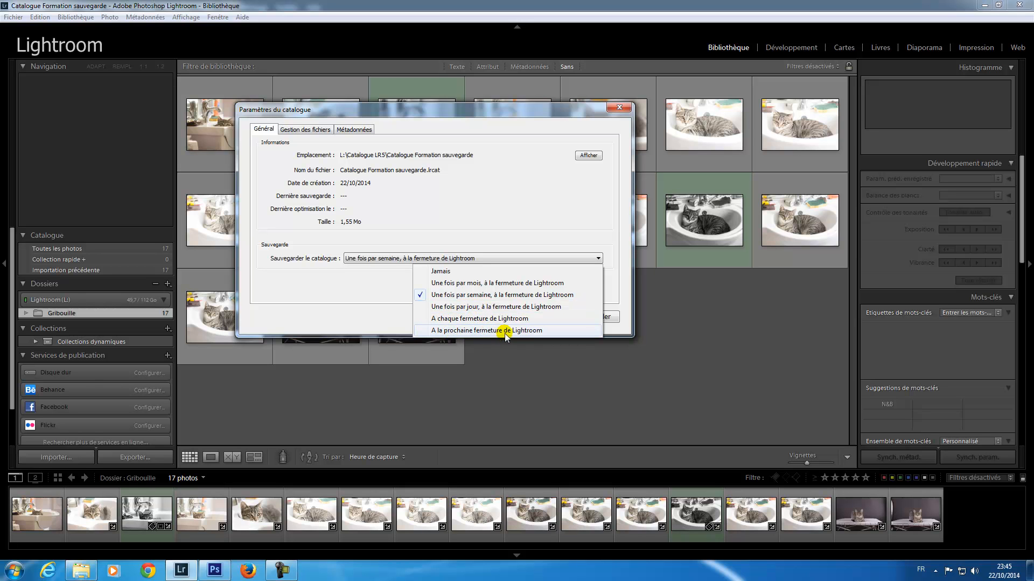
{"action": "left_click", "coordinate": [375, 291]}
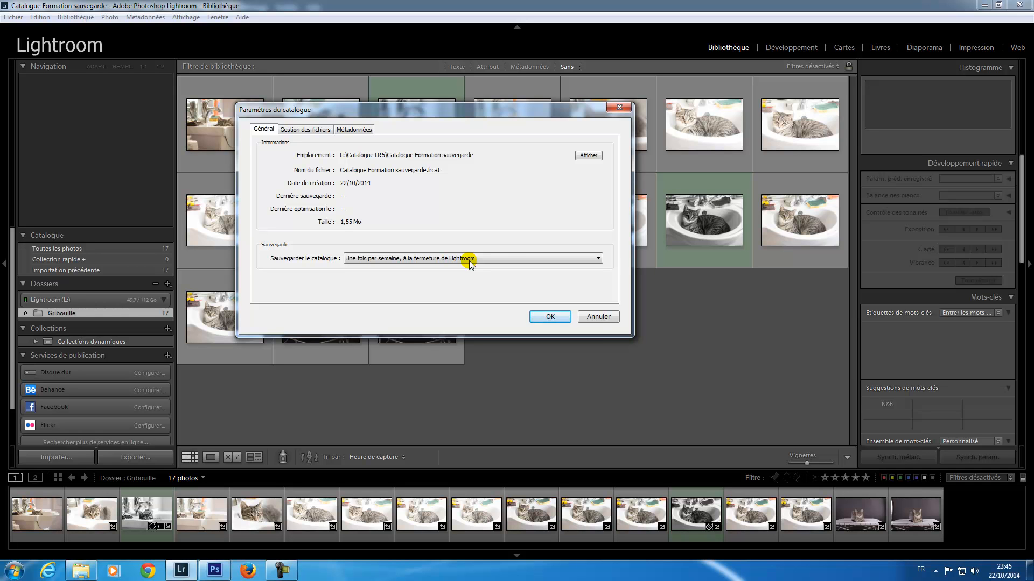
{"action": "left_click", "coordinate": [504, 260]}
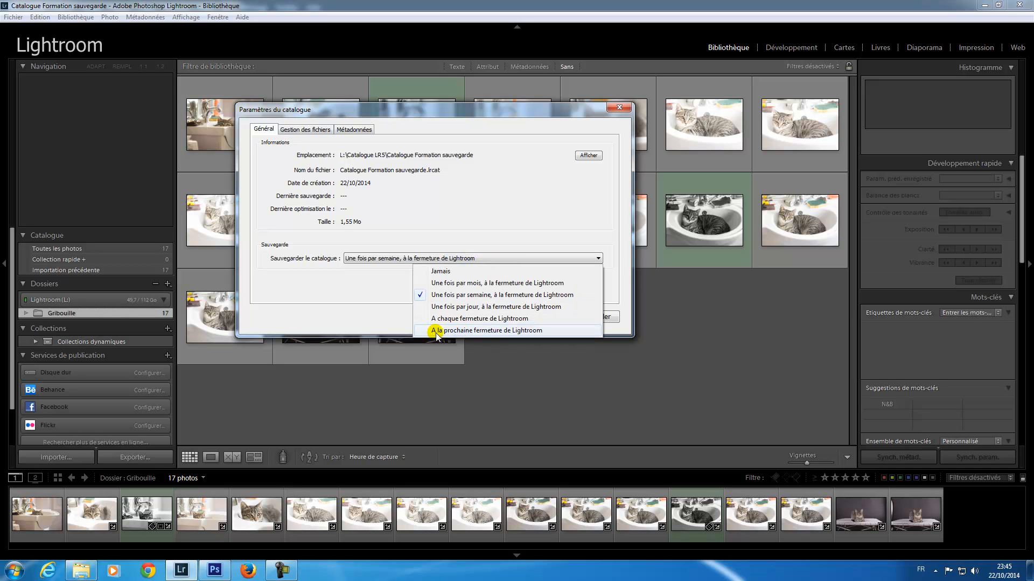
{"action": "left_click", "coordinate": [488, 330]}
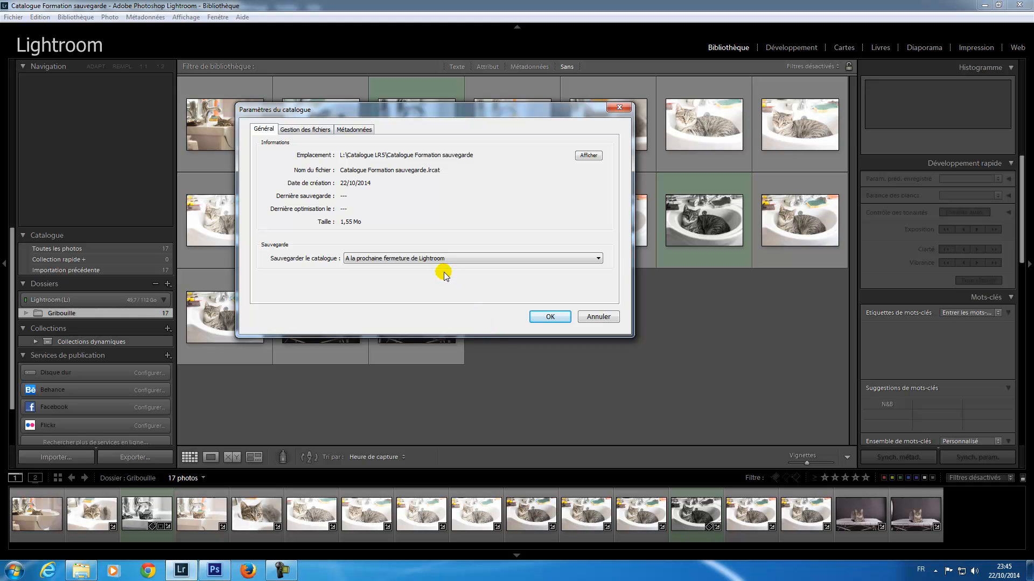
Review the file management and metadata sections of the catalogue settings, and apply the settings.
{"action": "left_click", "coordinate": [313, 129]}
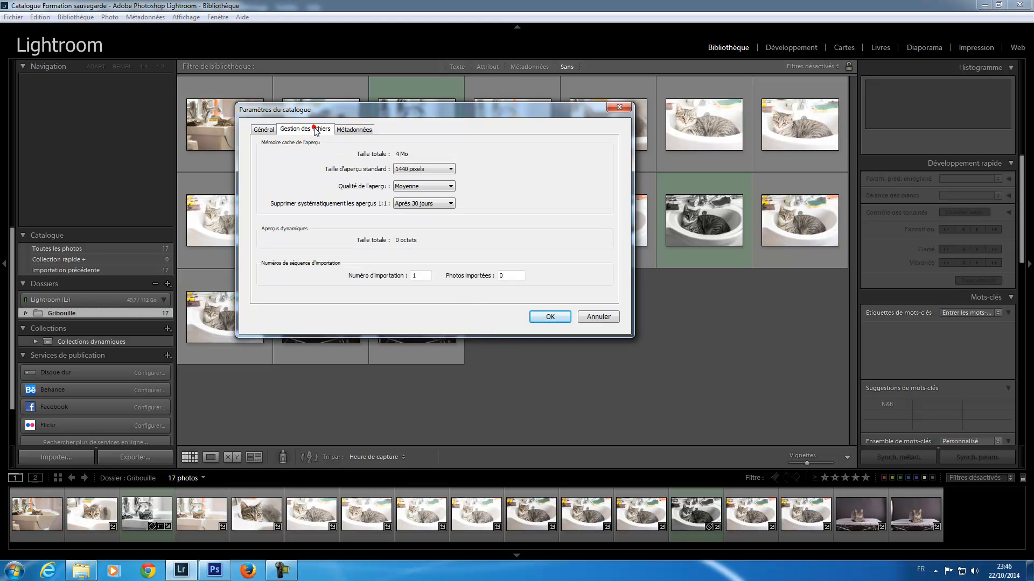
{"action": "left_click", "coordinate": [364, 130]}
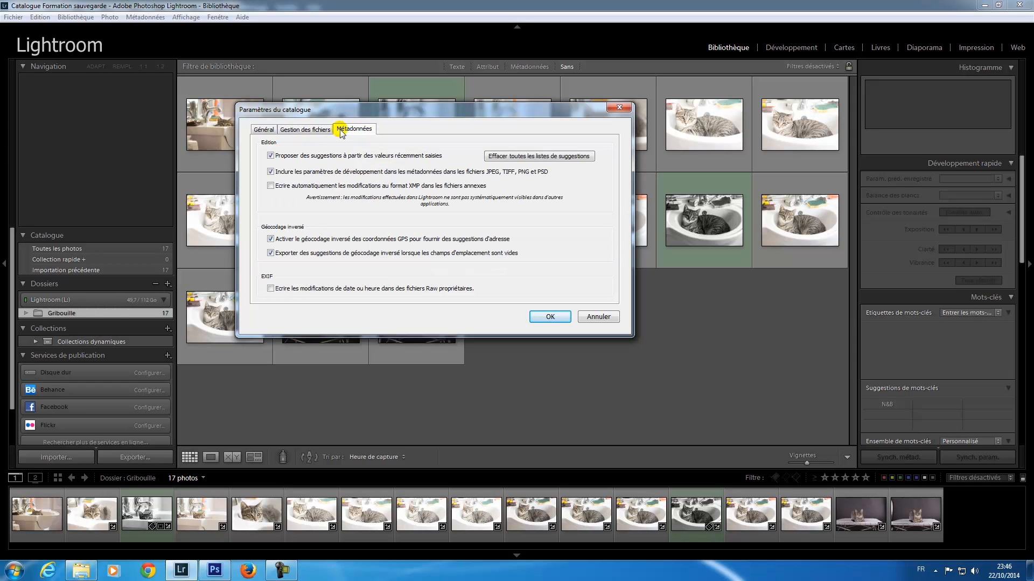
{"action": "left_click", "coordinate": [264, 130]}
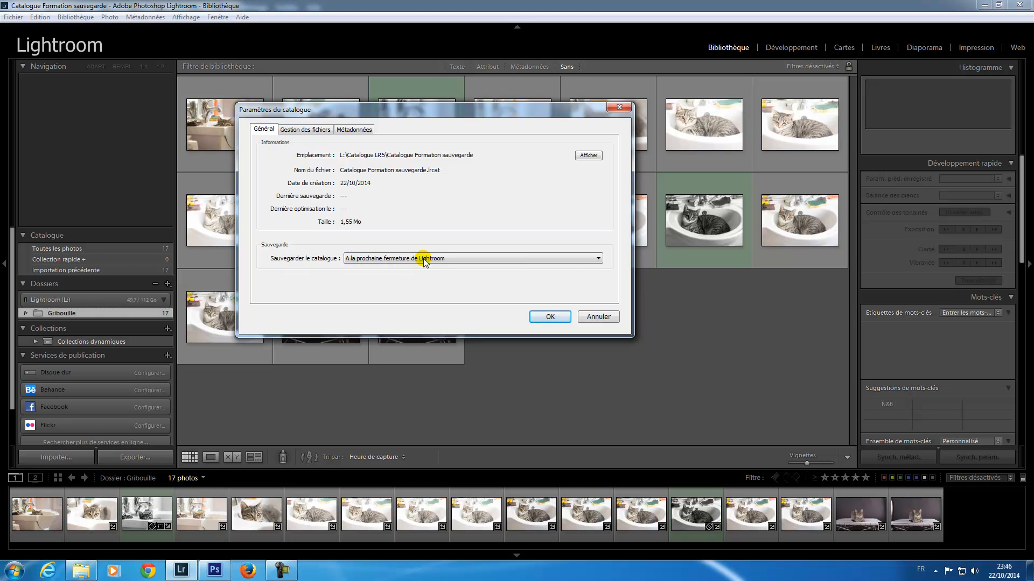
{"action": "left_click", "coordinate": [541, 319]}
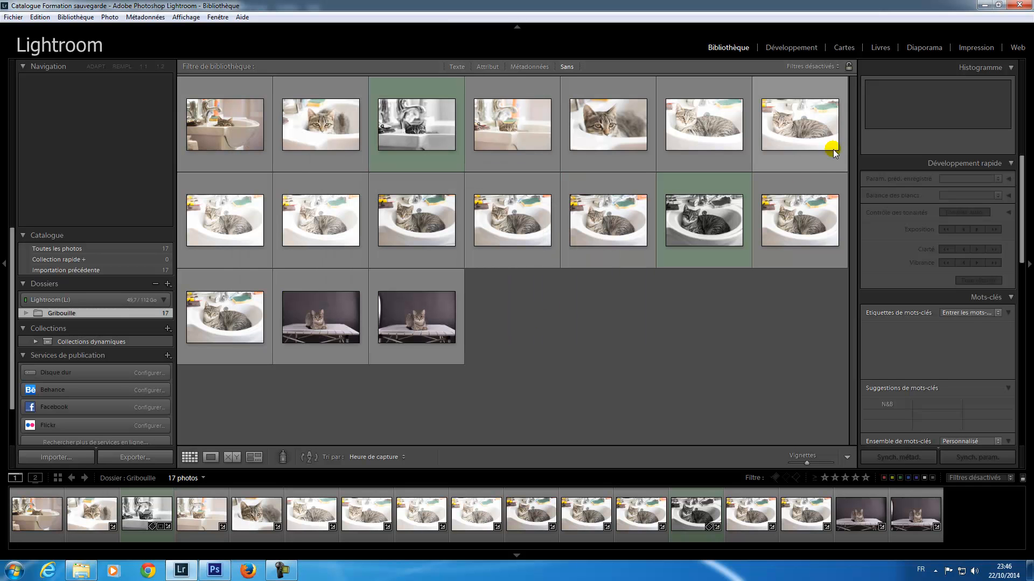
Close Lightroom and back up the catalogue to the Backup Catalogue LR folder on TOSHIBA EXT (M:), with integrity testing and optimisation enabled.
{"action": "left_click", "coordinate": [1017, 7]}
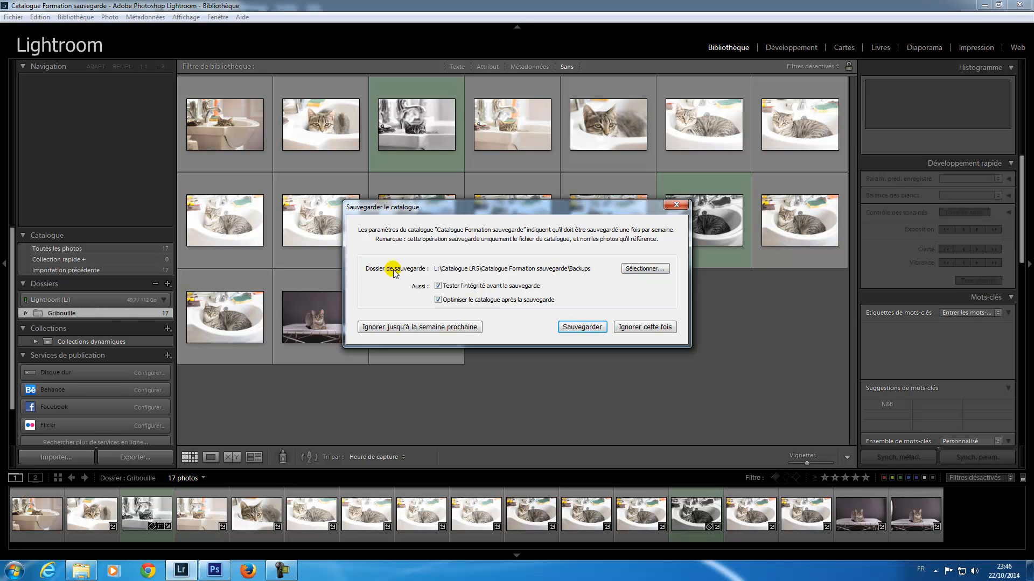
{"action": "left_click", "coordinate": [635, 270]}
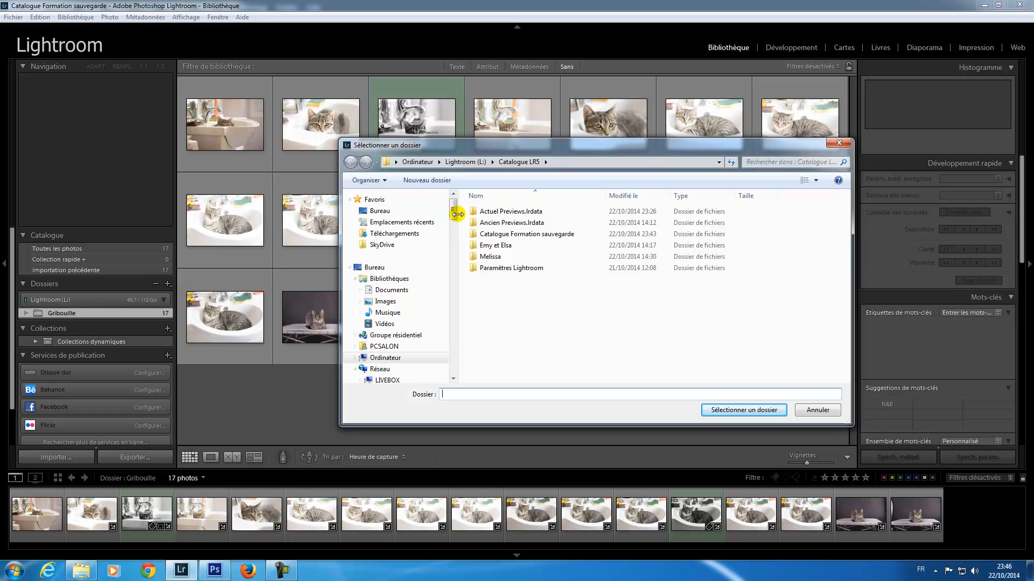
{"action": "left_click_drag", "start_coordinate": [453, 211], "coordinate": [453, 231]}
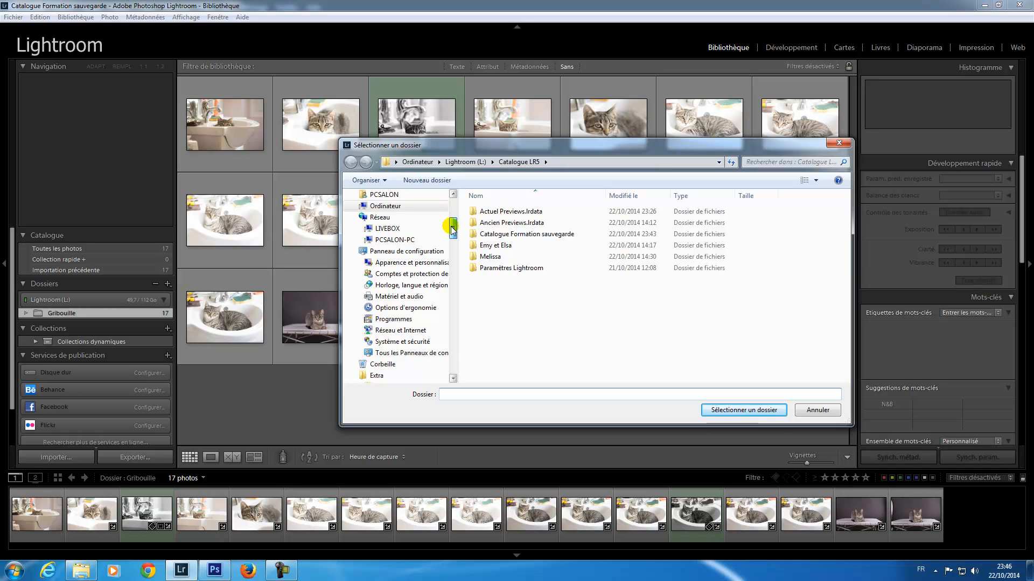
{"action": "left_click_drag", "start_coordinate": [452, 230], "coordinate": [453, 229]}
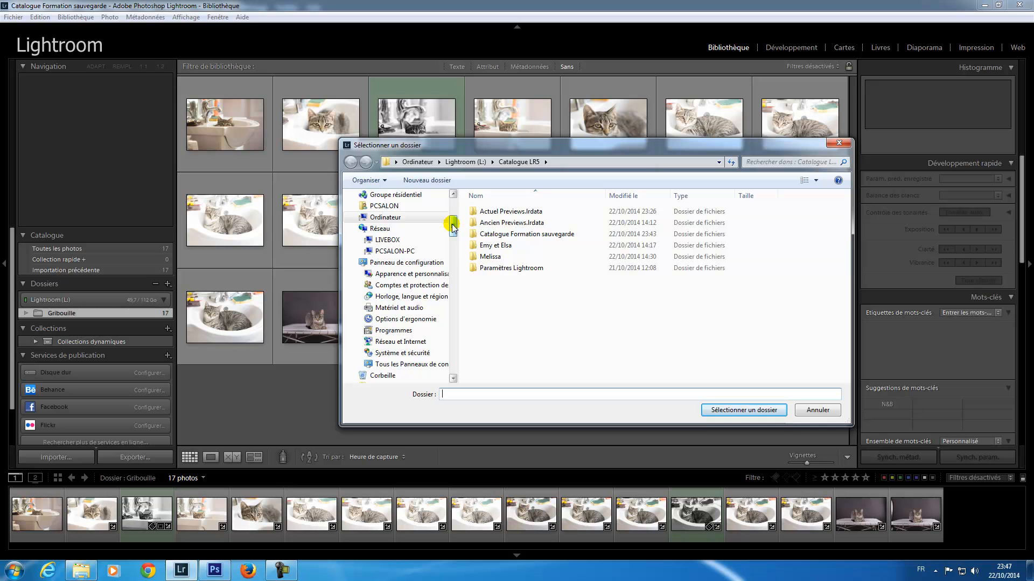
{"action": "left_click", "coordinate": [355, 218]}
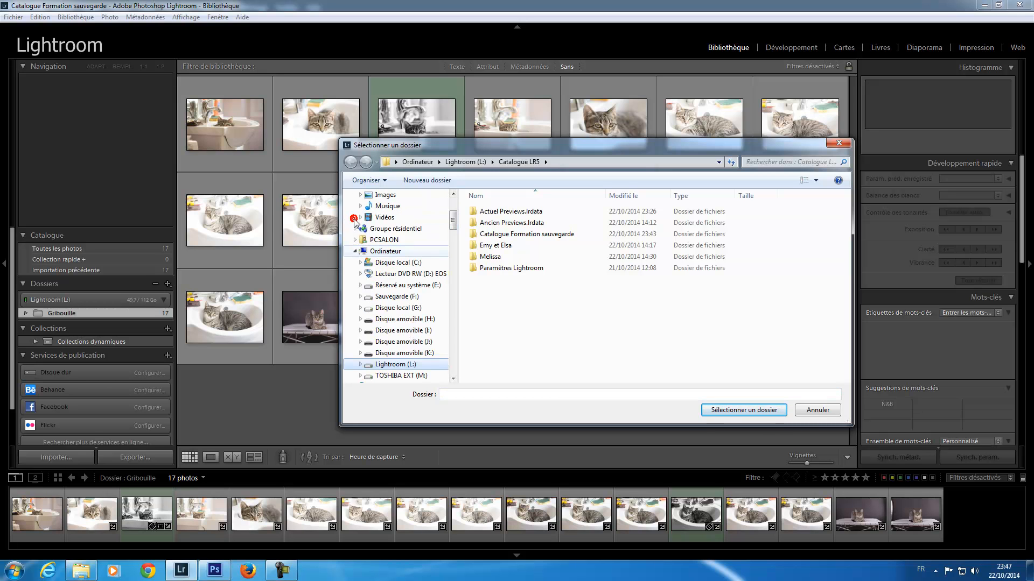
{"action": "left_click", "coordinate": [392, 376]}
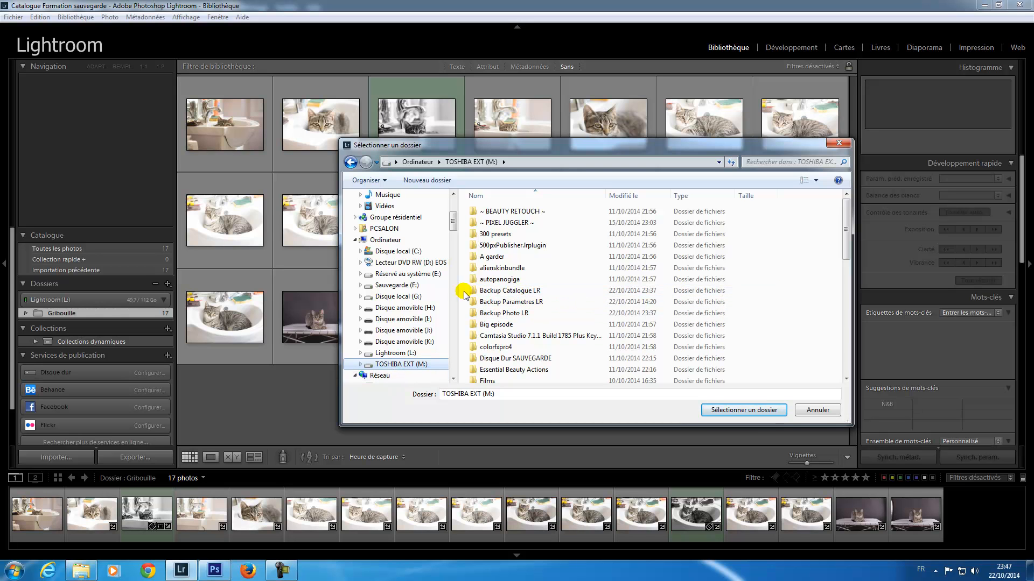
{"action": "left_click", "coordinate": [513, 291]}
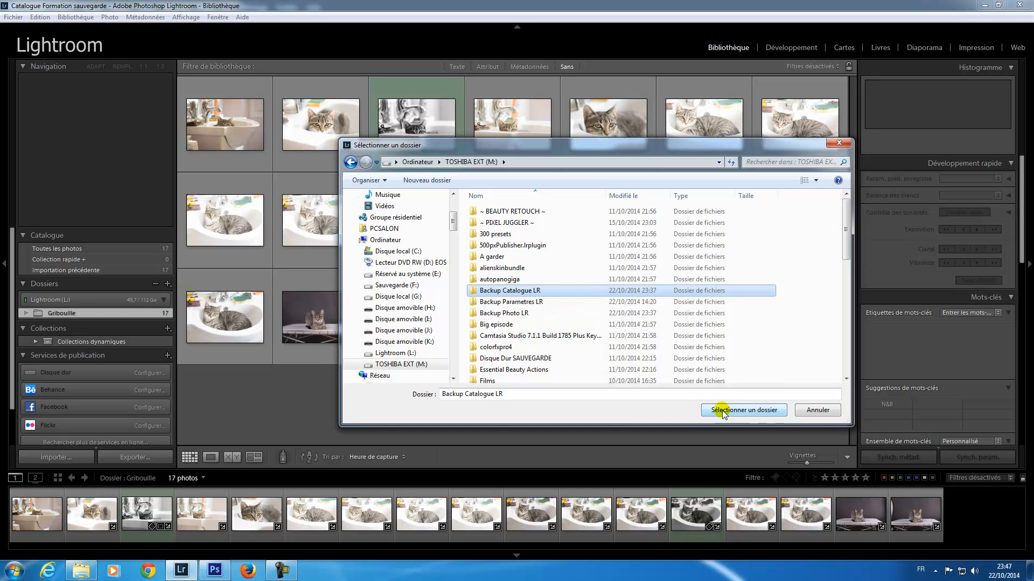
{"action": "left_click", "coordinate": [742, 412]}
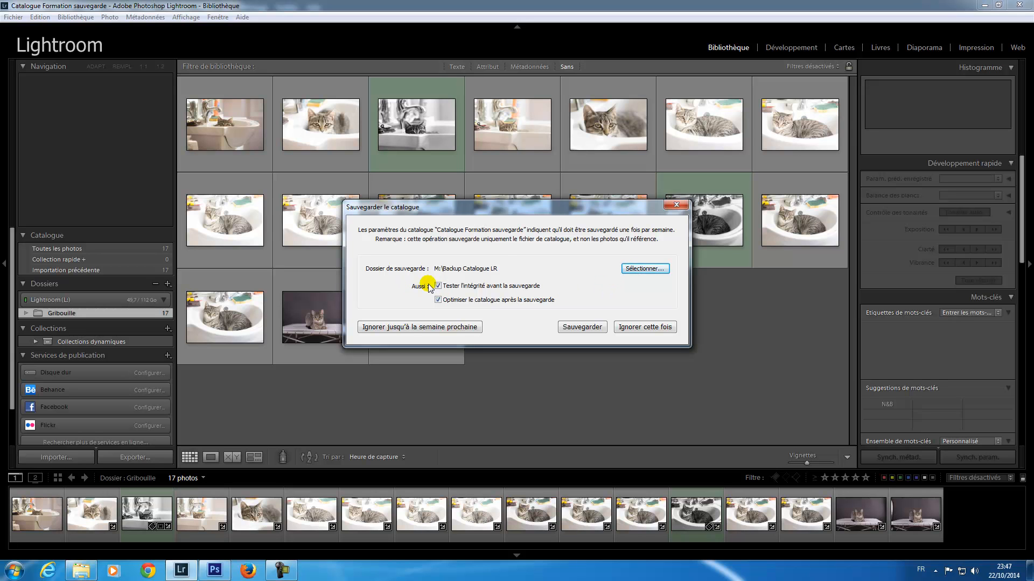
{"action": "left_click", "coordinate": [581, 328]}
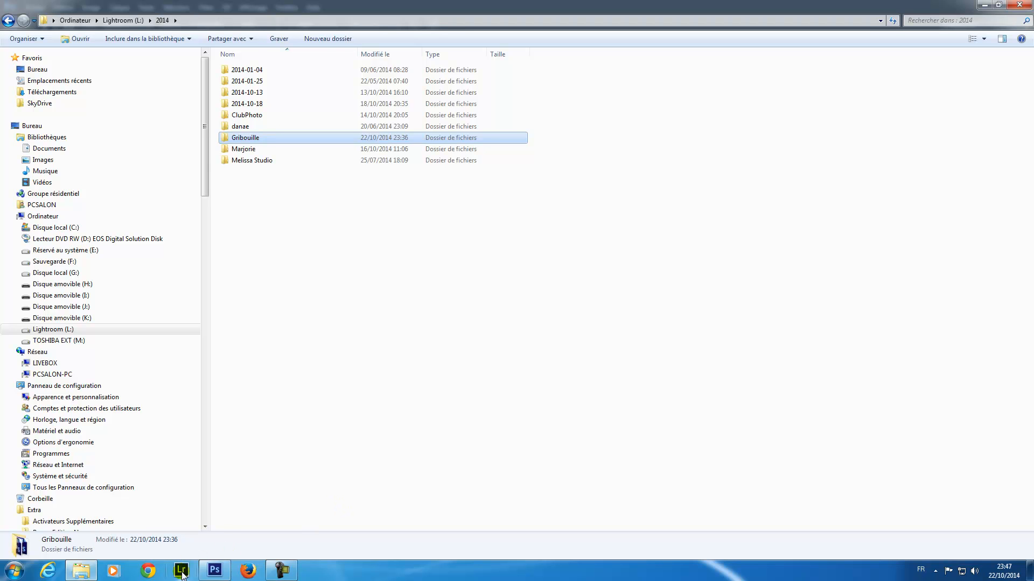
{"action": "left_click", "coordinate": [17, 341]}
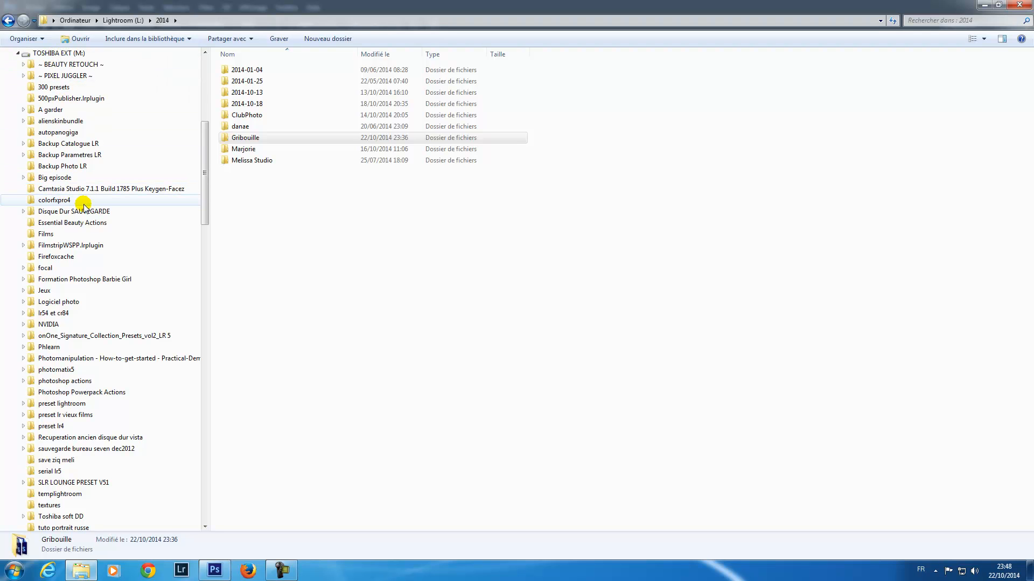
{"action": "left_click", "coordinate": [72, 145]}
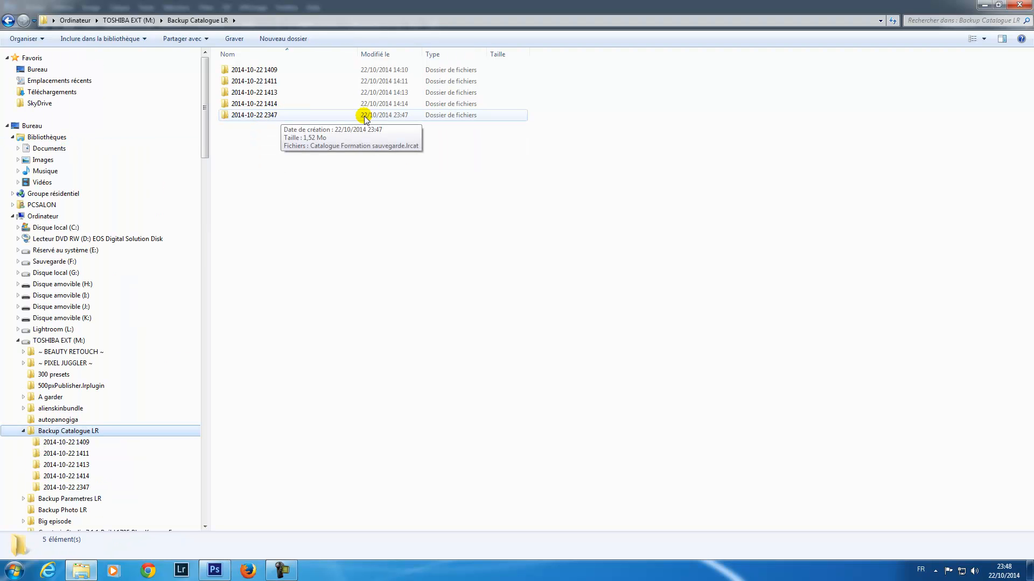
{"action": "double_click", "coordinate": [399, 115]}
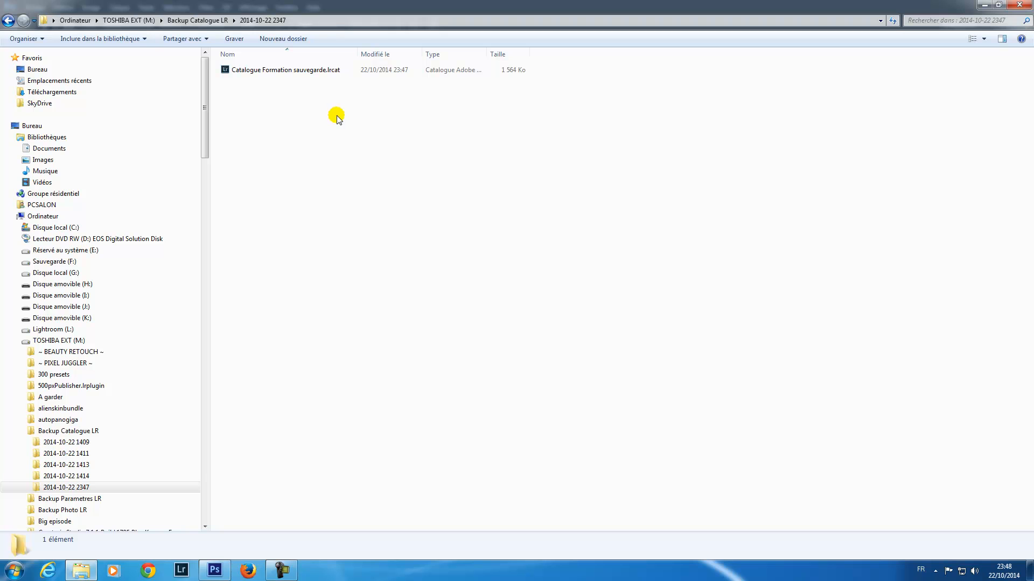
Locate the original Catalogue Formation sauvegarde.lrcat under Lightroom (L:)\Catalogue LR5\Catalogue Formation sauvegarde, and close Windows Explorer.
{"action": "left_click_drag", "start_coordinate": [205, 110], "coordinate": [205, 168]}
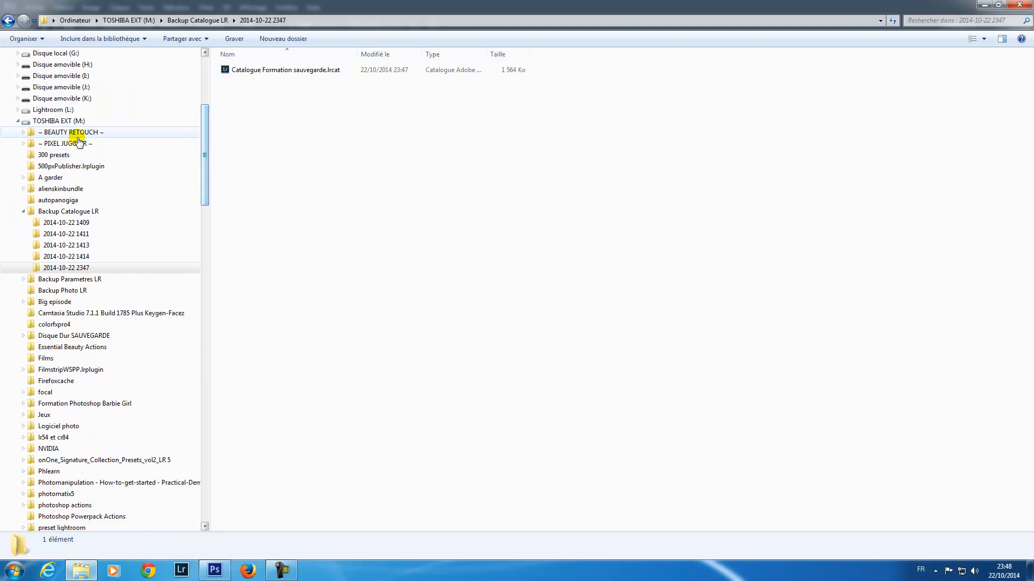
{"action": "left_click", "coordinate": [18, 109]}
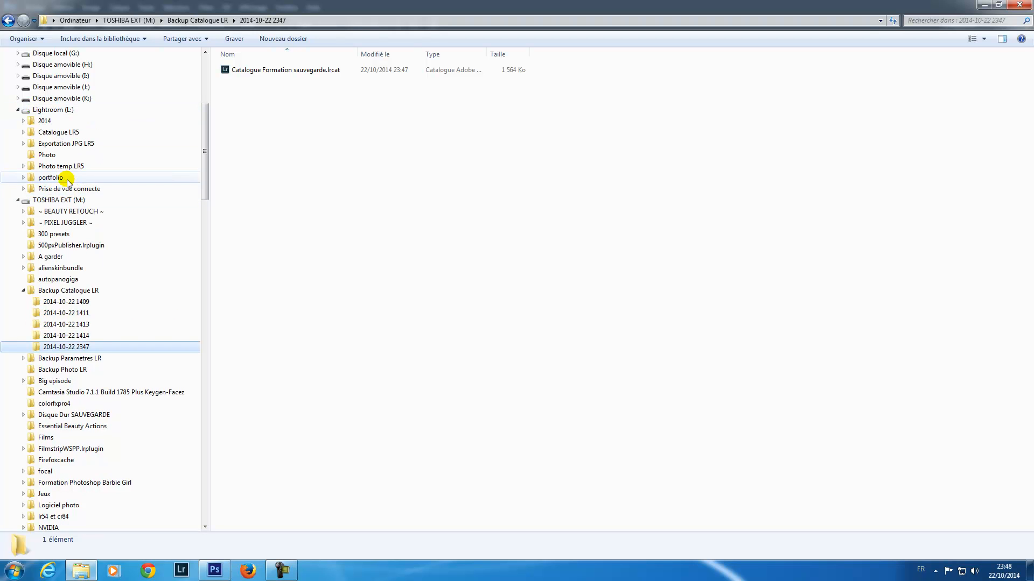
{"action": "left_click", "coordinate": [61, 134]}
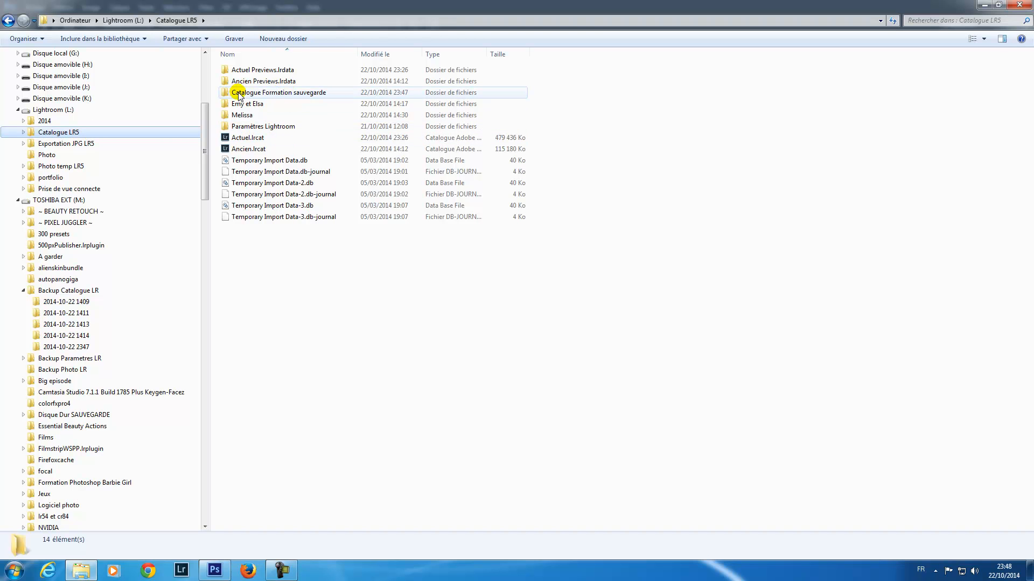
{"action": "double_click", "coordinate": [281, 94]}
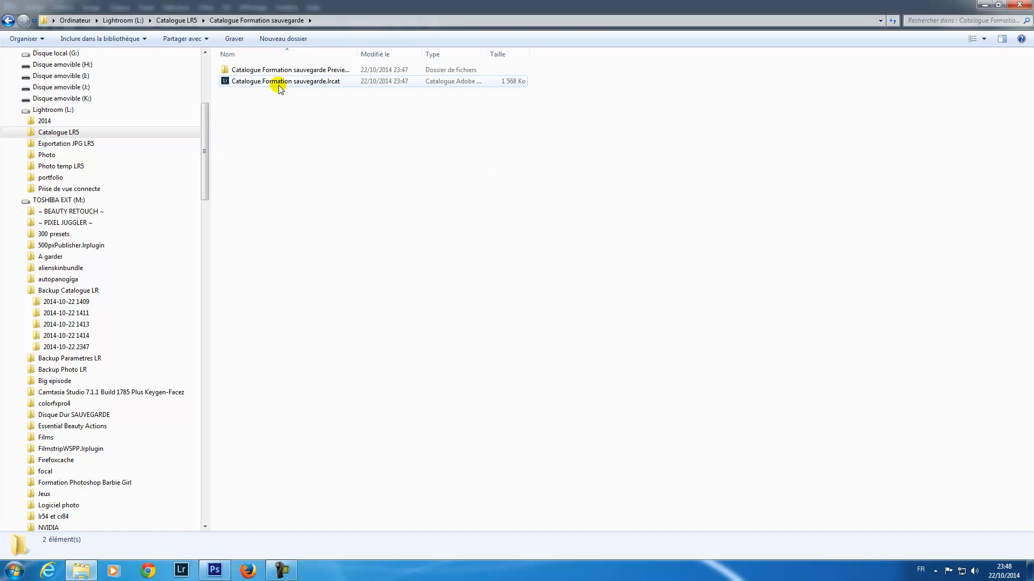
{"action": "left_click", "coordinate": [280, 82]}
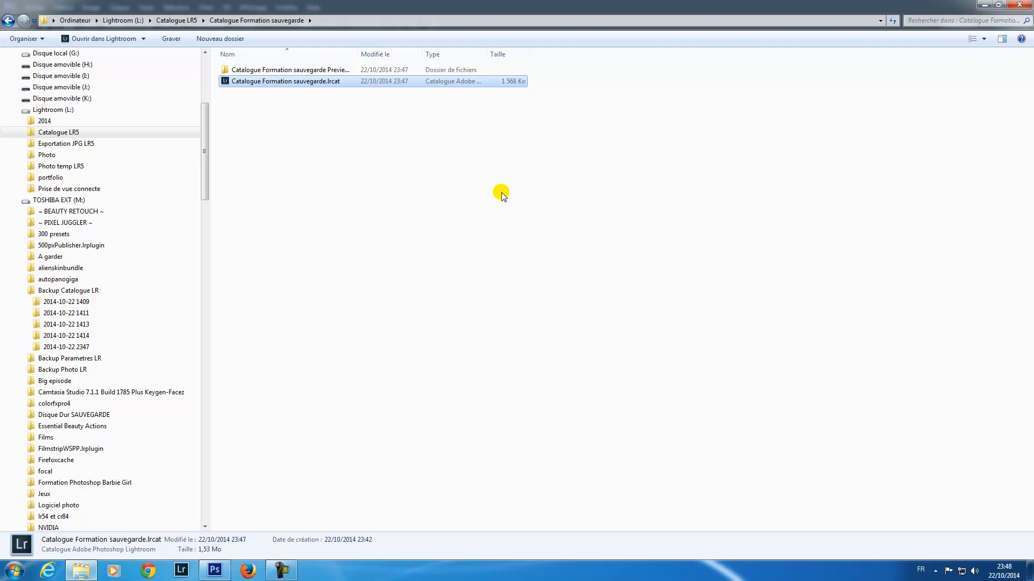
{"action": "left_click", "coordinate": [1019, 5]}
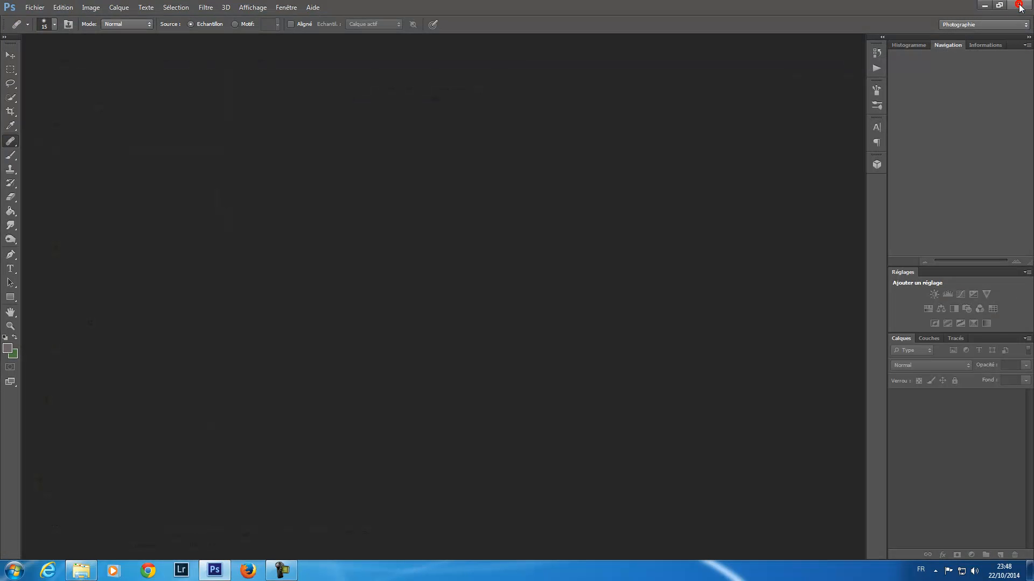
Reopen Lightroom and look at the available backup frequencies in the catalogue settings.
{"action": "left_click", "coordinate": [180, 570]}
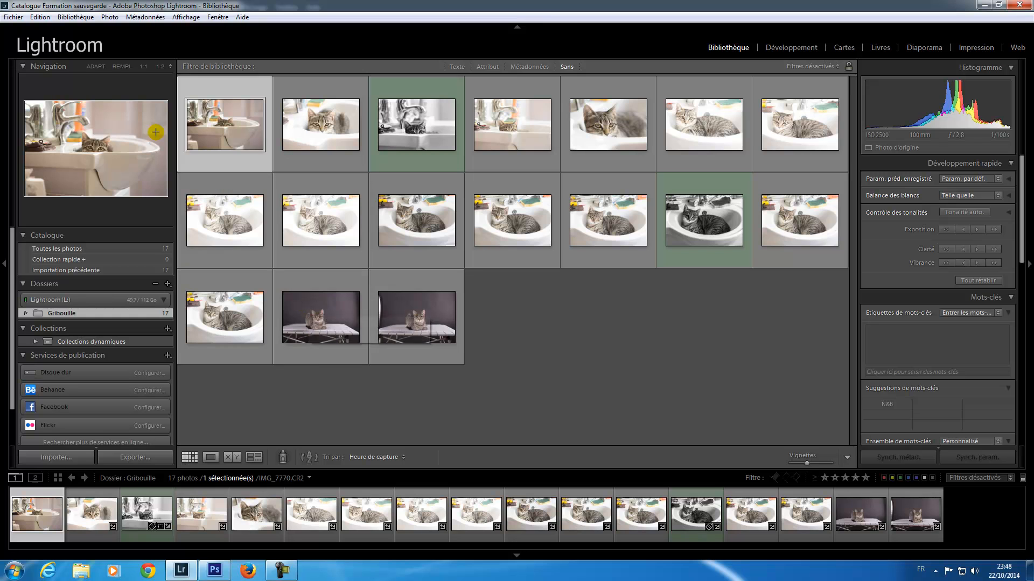
{"action": "left_click", "coordinate": [43, 18]}
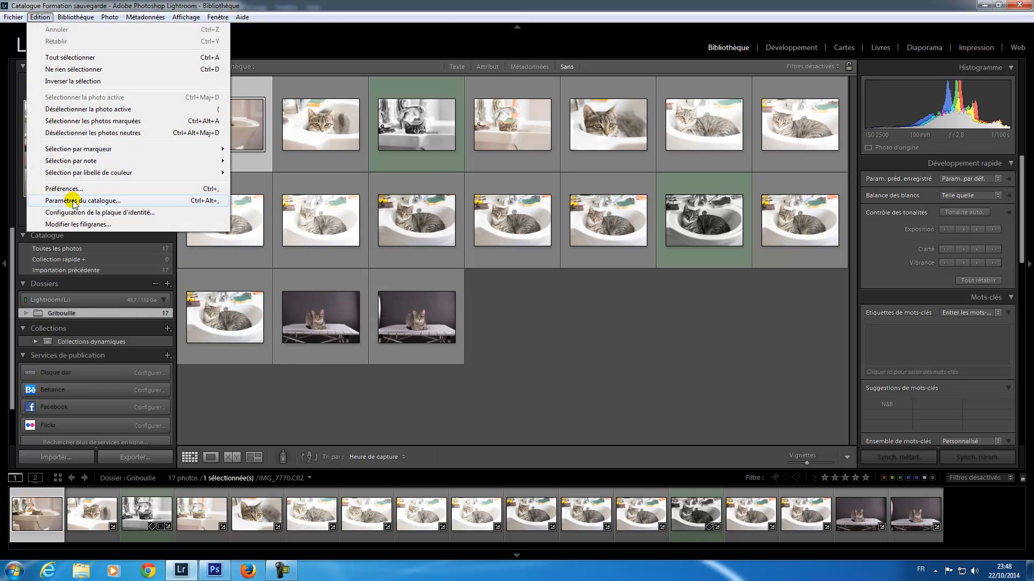
{"action": "left_click", "coordinate": [73, 202]}
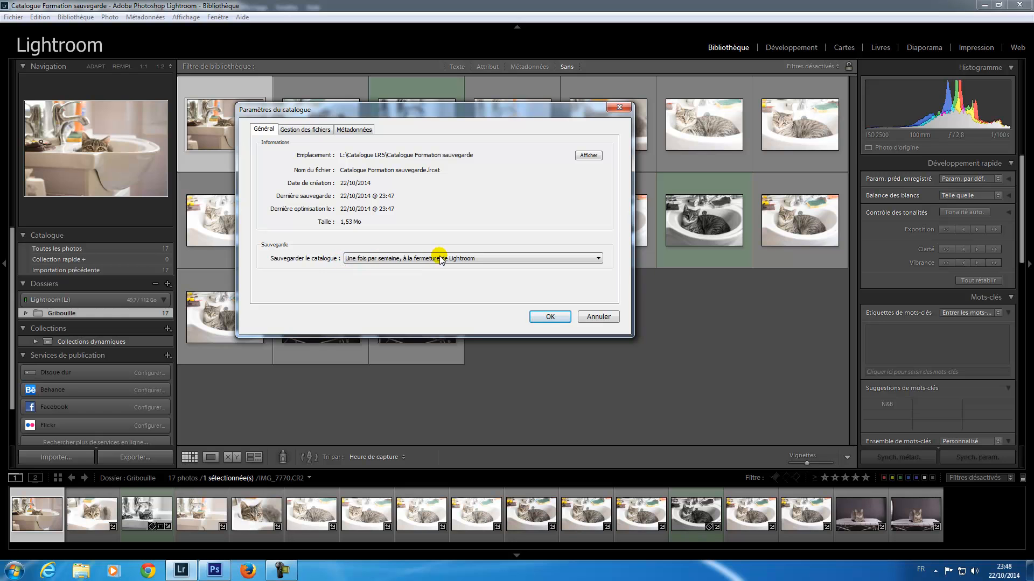
{"action": "left_click", "coordinate": [494, 259]}
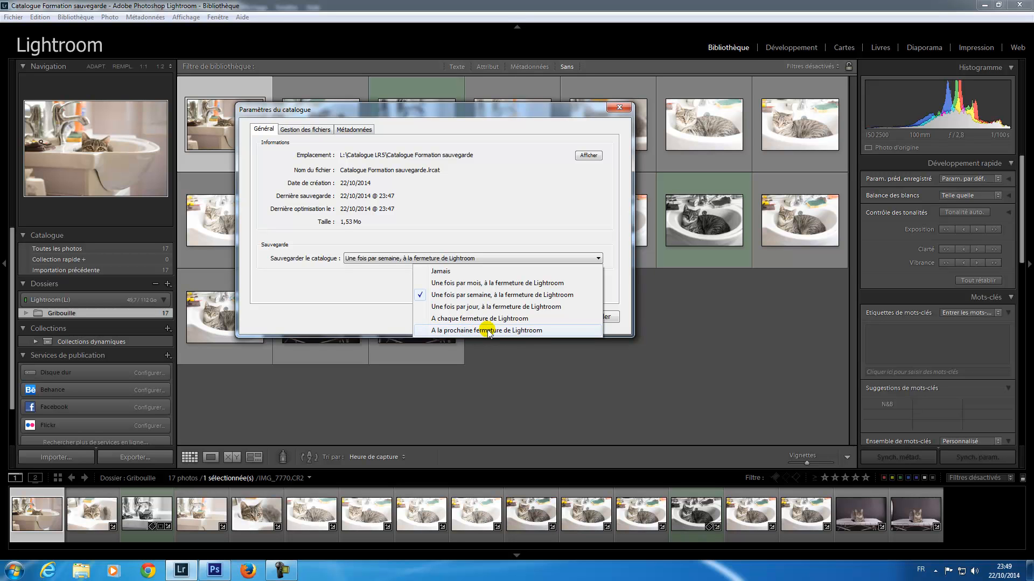
{"action": "left_click", "coordinate": [385, 283]}
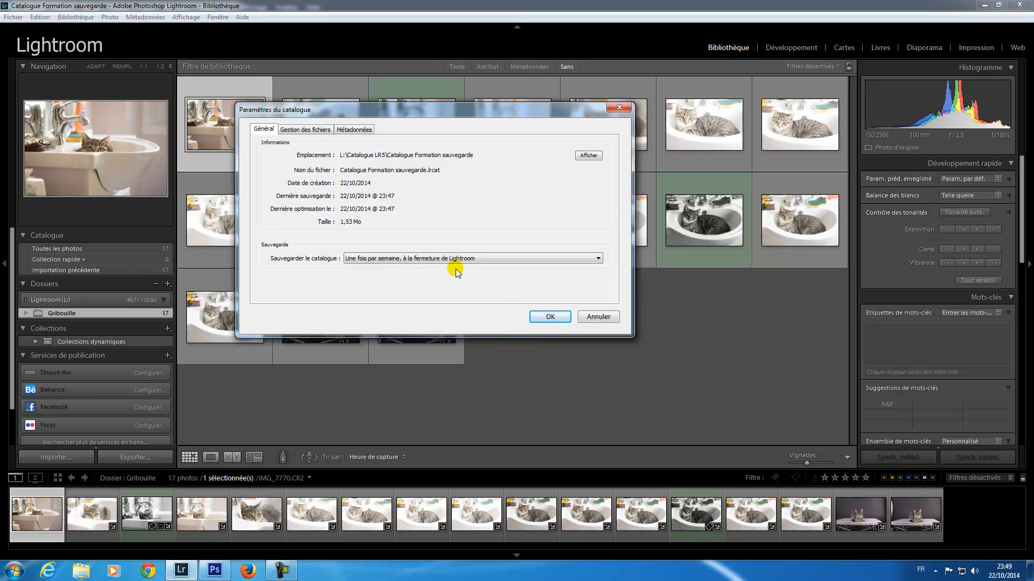
Try the "Une fois par jour" backup frequency, set it back to "Une fois par semaine, à la fermeture de Lightroom", and apply the settings.
{"action": "left_click", "coordinate": [483, 259]}
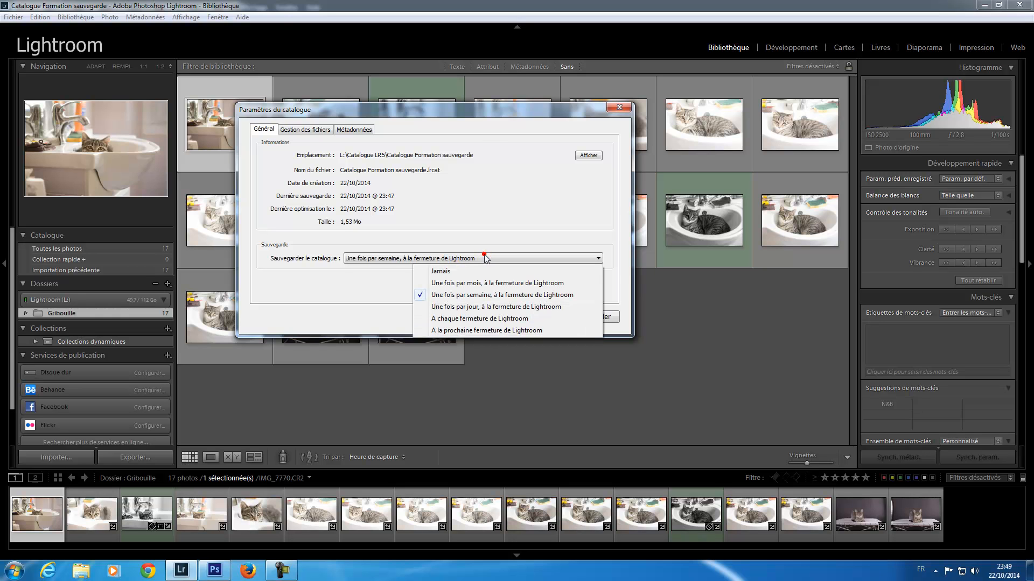
{"action": "left_click", "coordinate": [459, 308]}
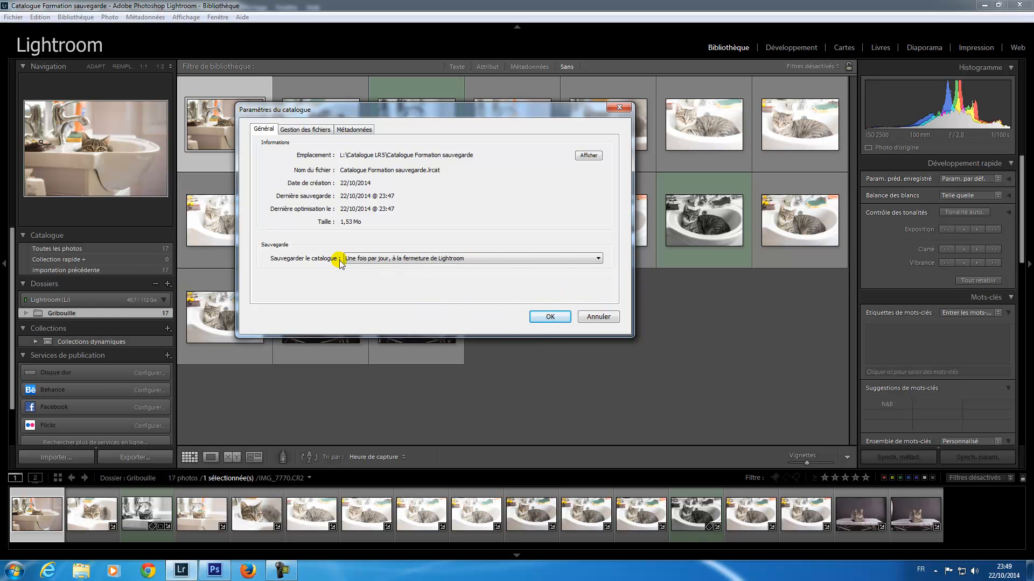
{"action": "left_click", "coordinate": [554, 258]}
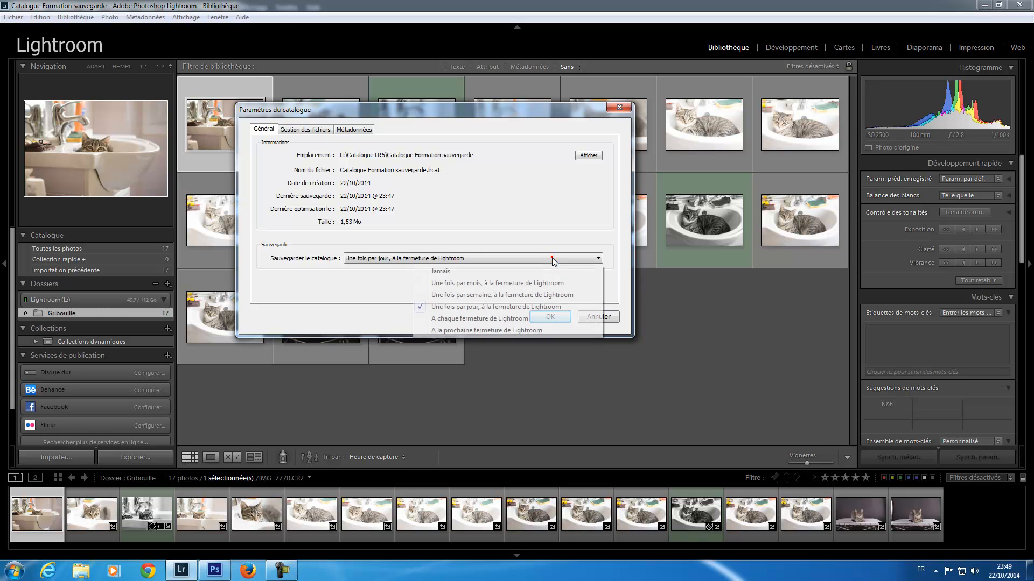
{"action": "left_click", "coordinate": [456, 293]}
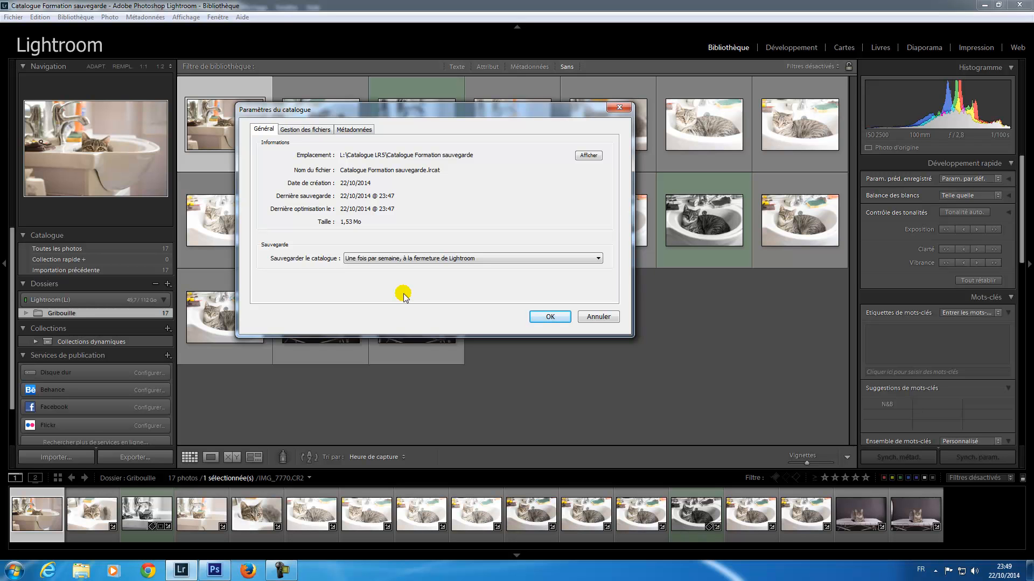
{"action": "left_click", "coordinate": [550, 317]}
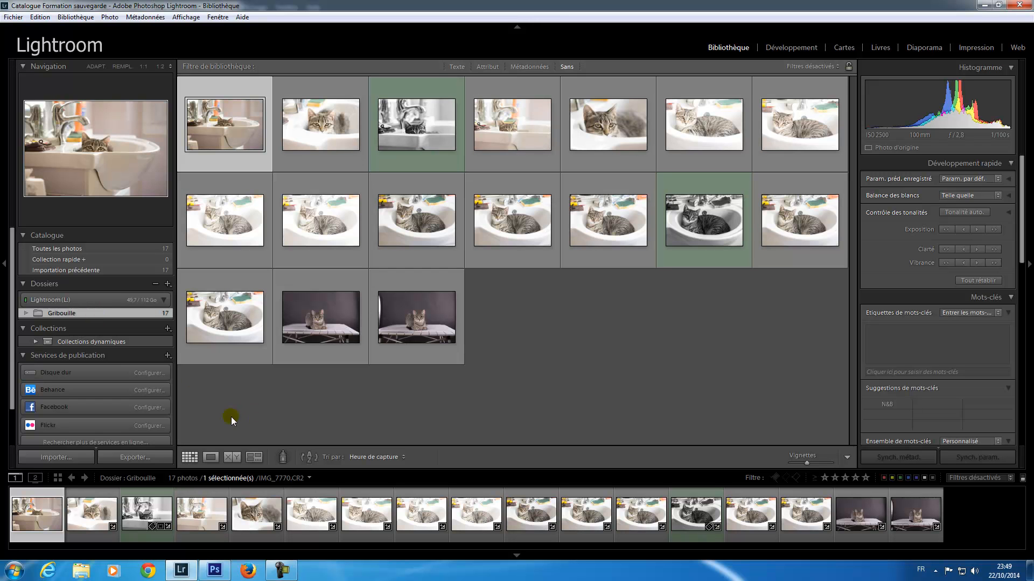
Show the catalogue's Gribouille folder in Windows Explorer and copy the whole folder to the clipboard.
{"action": "left_click", "coordinate": [83, 572]}
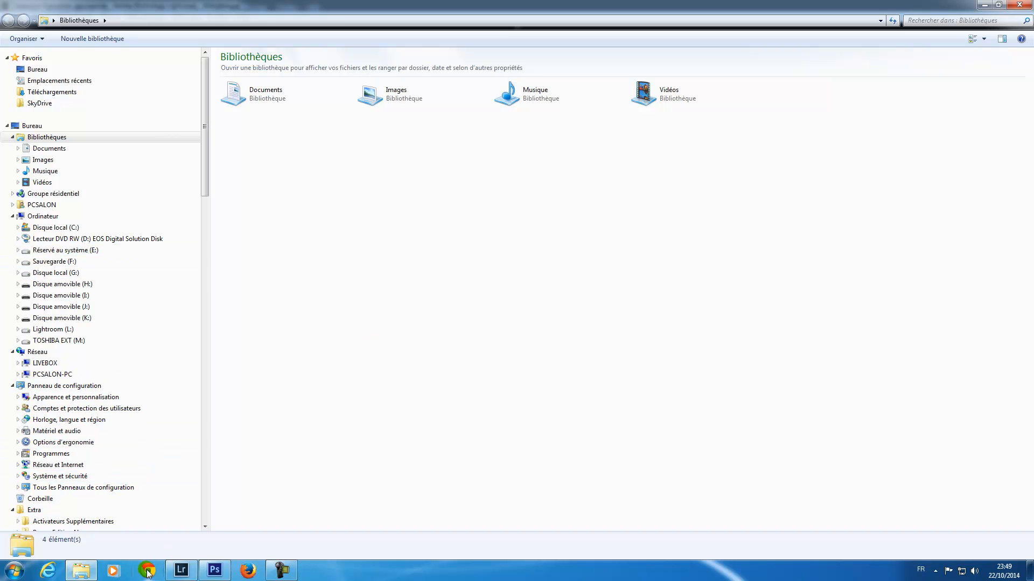
{"action": "left_click", "coordinate": [81, 574]}
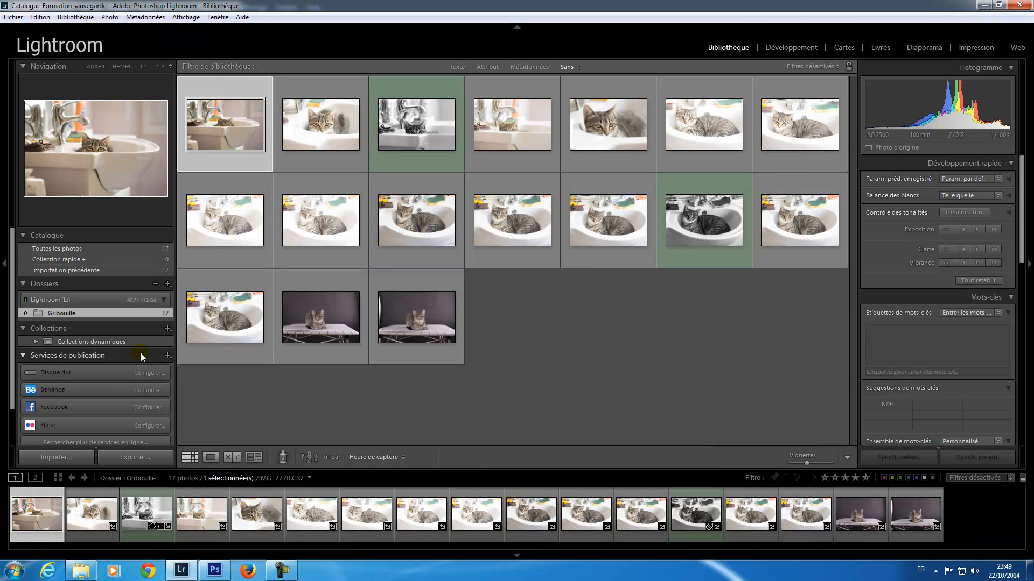
{"action": "left_click", "coordinate": [93, 312]}
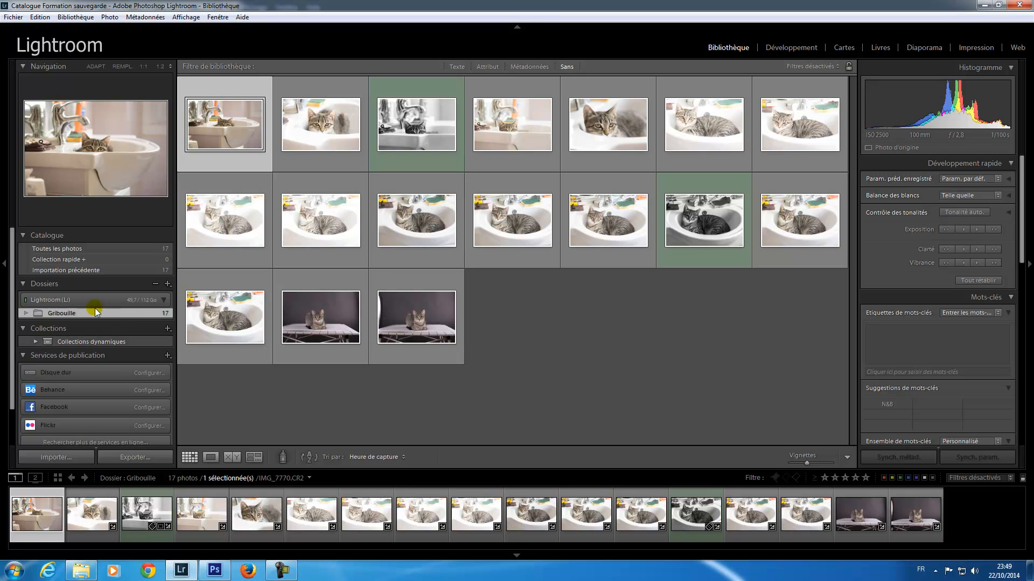
{"action": "right_click", "coordinate": [98, 311]}
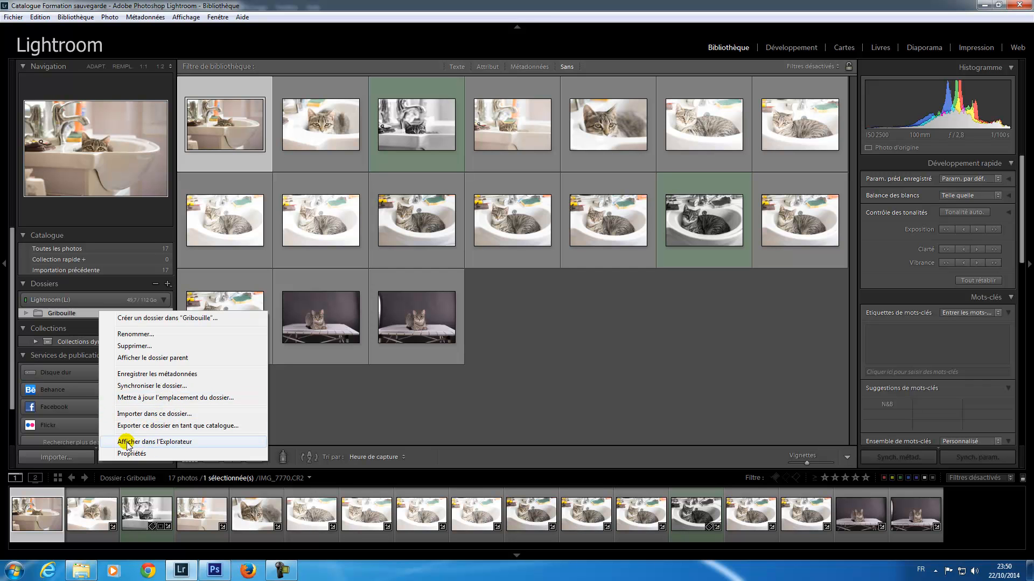
{"action": "left_click", "coordinate": [185, 442]}
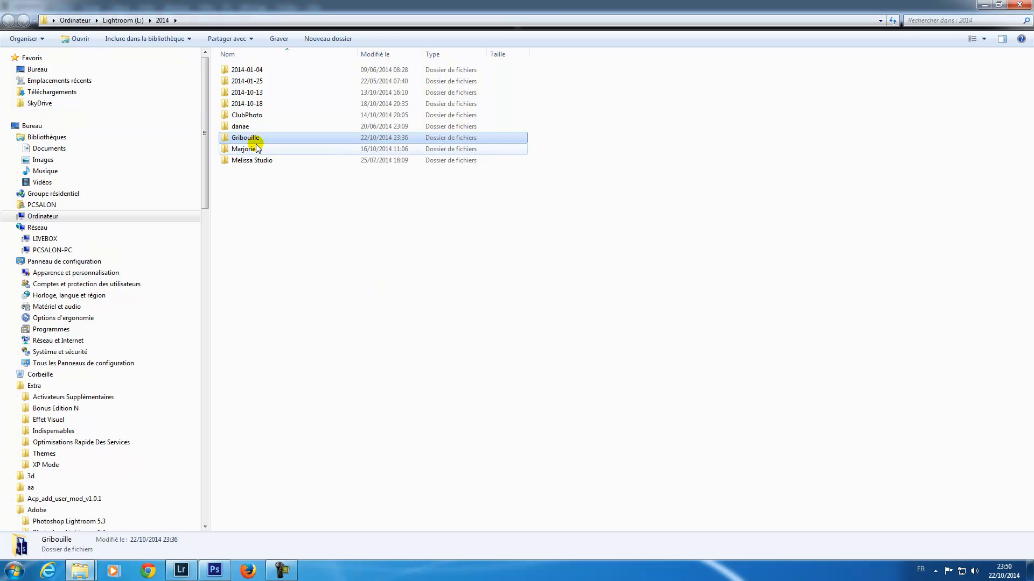
{"action": "mouse_move", "coordinate": [259, 141]}
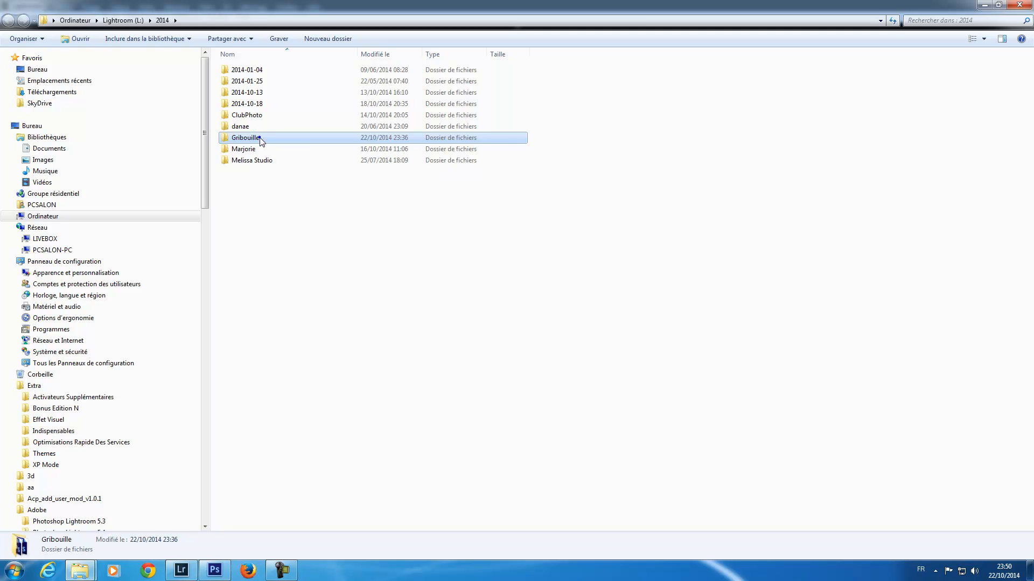
{"action": "right_click", "coordinate": [260, 139]}
{"action": "left_click", "coordinate": [297, 358]}
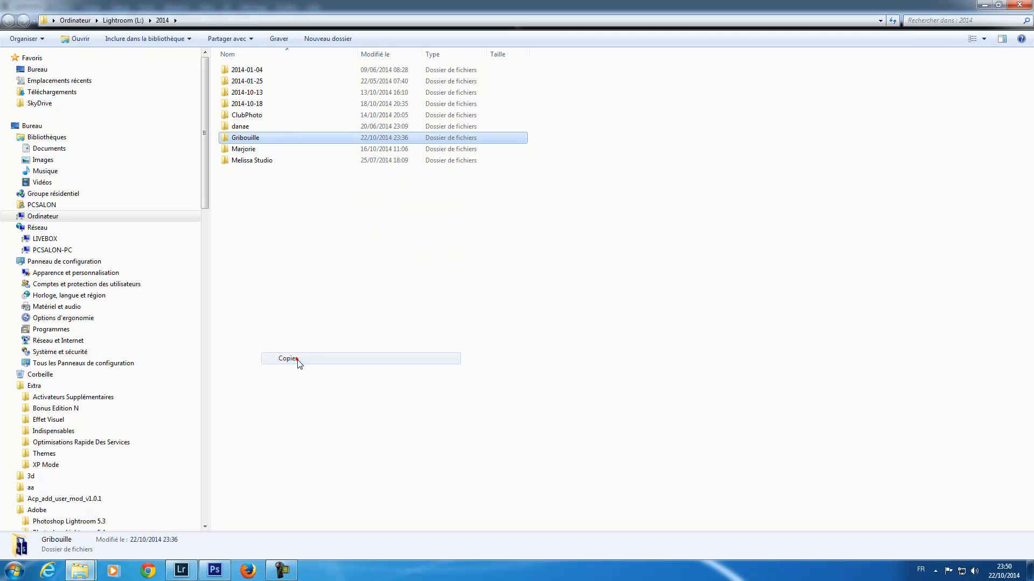
Paste the copied Gribouille folder into Backup Photo LR on TOSHIBA EXT (M:), and check it alongside the Backup Catalogue LR folder.
{"action": "left_click", "coordinate": [12, 217]}
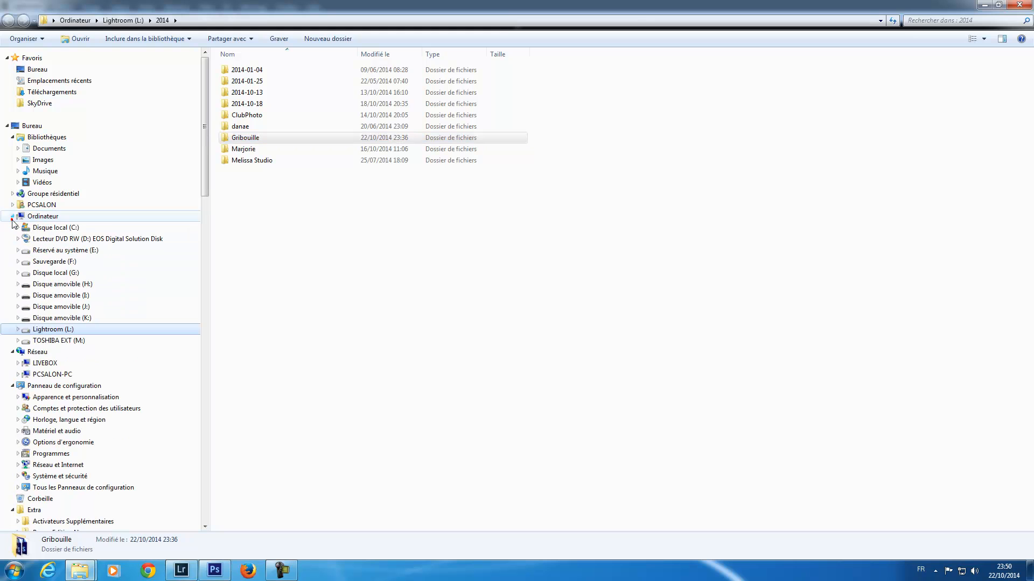
{"action": "left_click", "coordinate": [18, 341]}
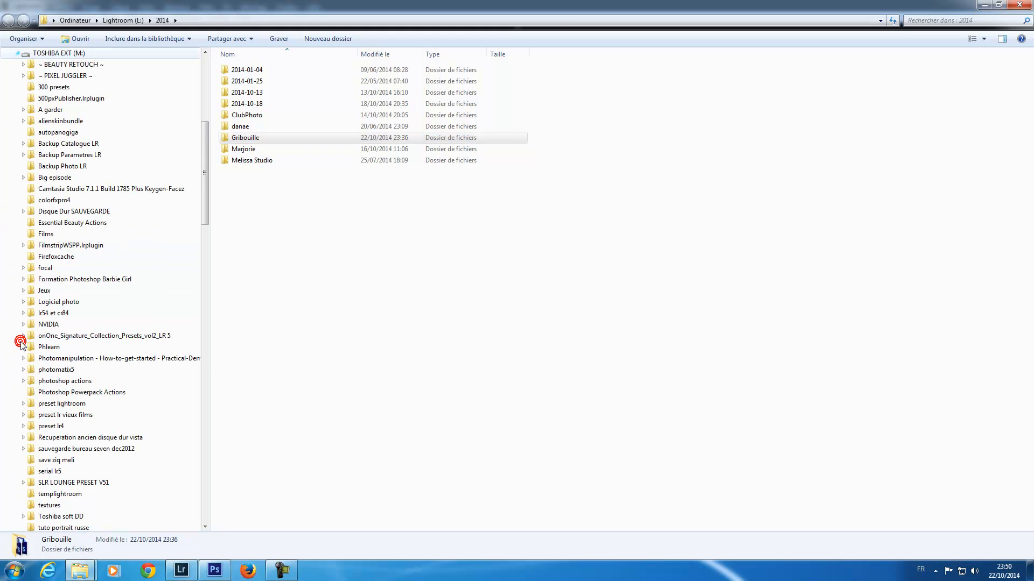
{"action": "left_click", "coordinate": [72, 167]}
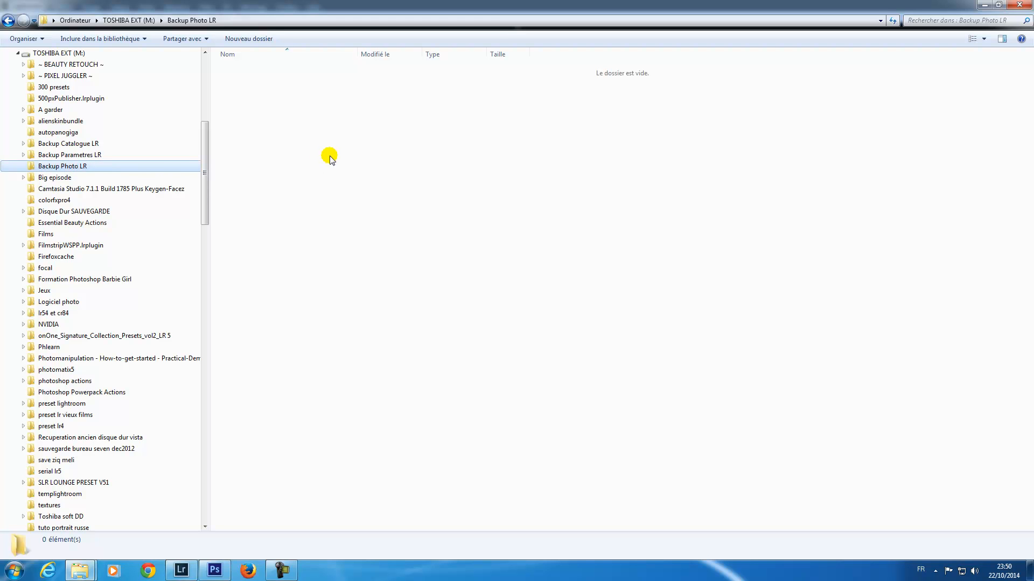
{"action": "right_click", "coordinate": [312, 135]}
{"action": "left_click", "coordinate": [338, 212]}
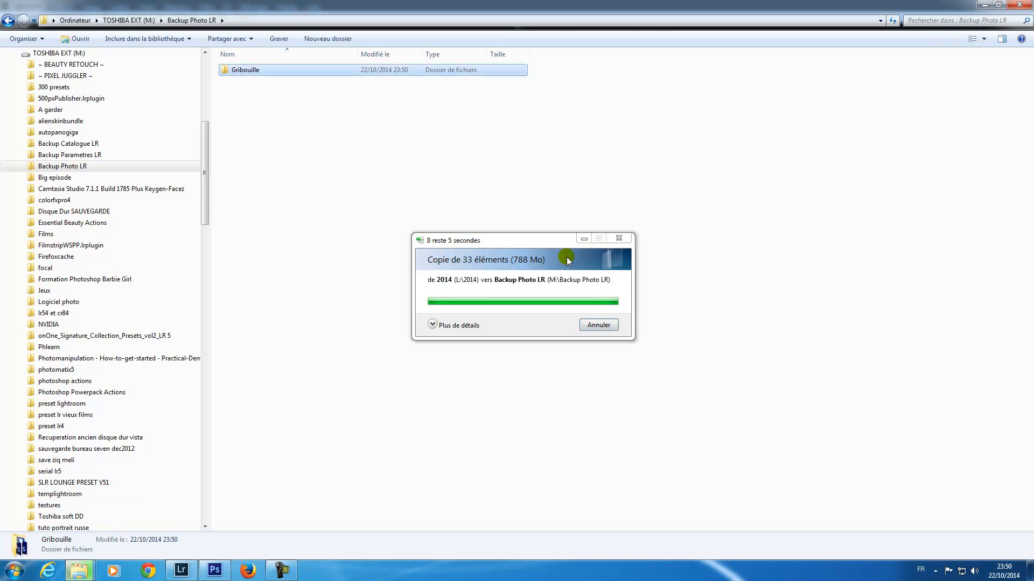
{"action": "left_click", "coordinate": [409, 239]}
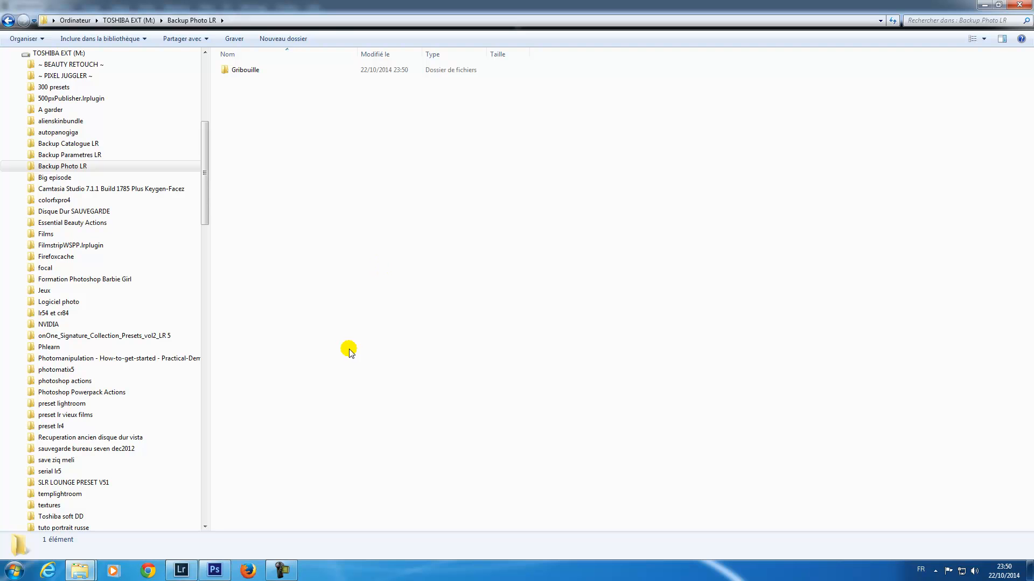
{"action": "left_click", "coordinate": [75, 145]}
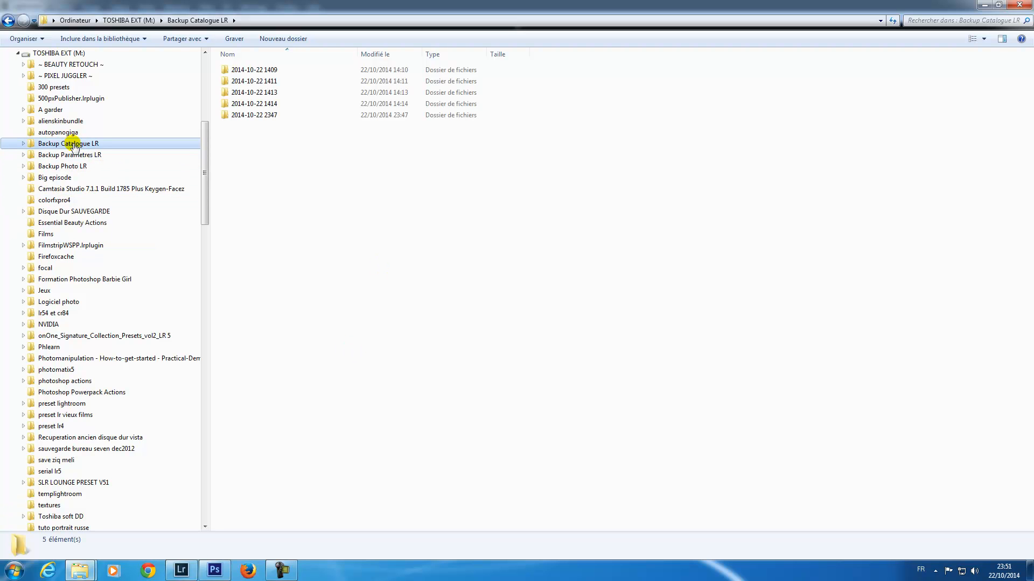
{"action": "left_click", "coordinate": [68, 168]}
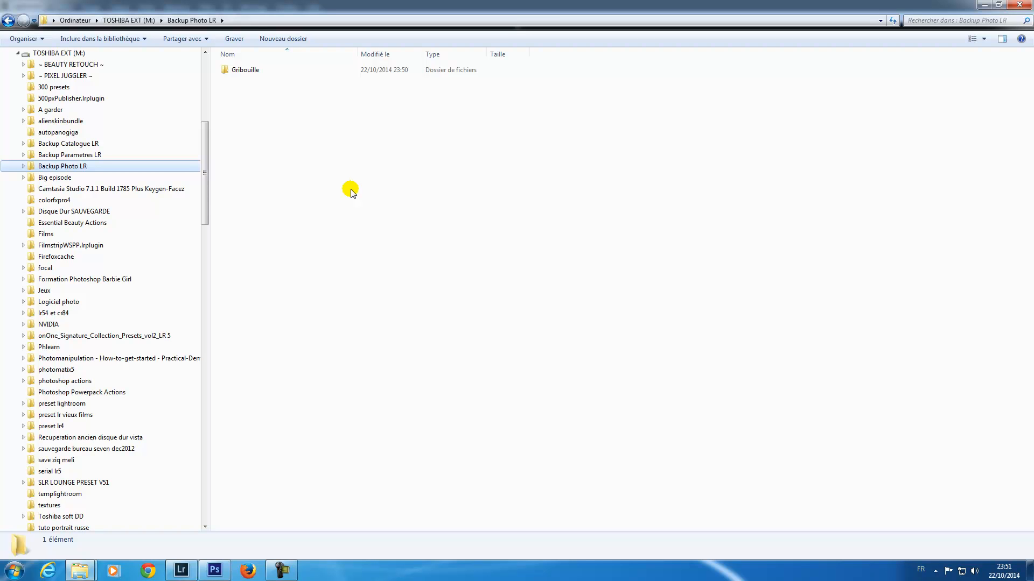
Switch to Lightroom, open photo IMG_7773.CR2 in the Développement module, and apply the Hollywood Portrait Strong preset.
{"action": "left_click", "coordinate": [186, 572]}
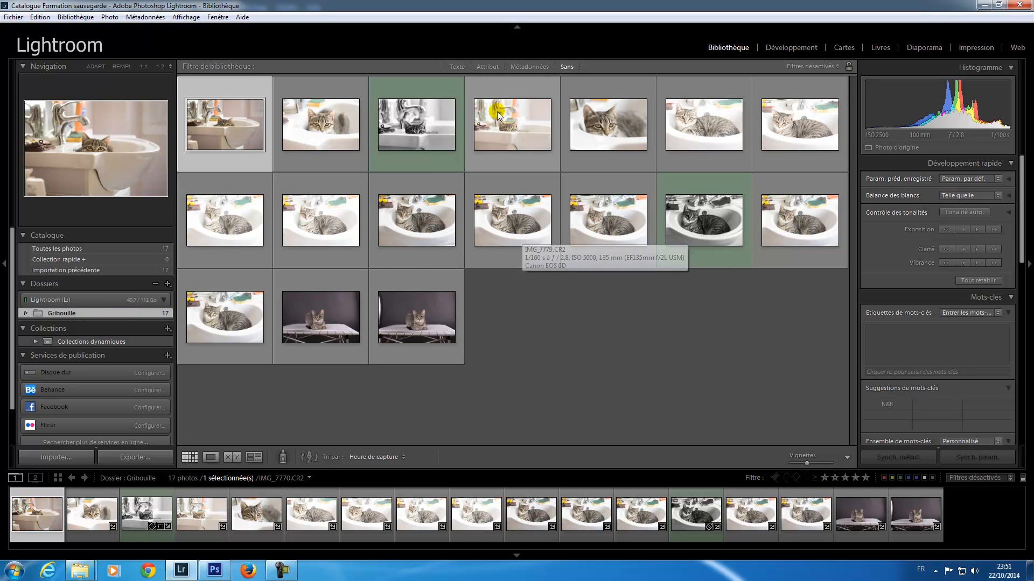
{"action": "left_click", "coordinate": [514, 163]}
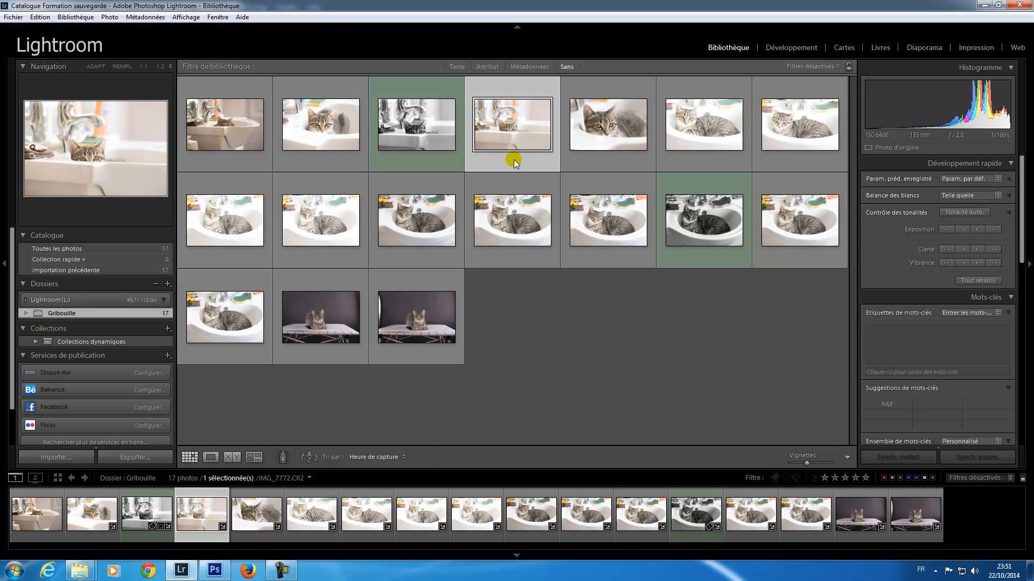
{"action": "double_click", "coordinate": [514, 163]}
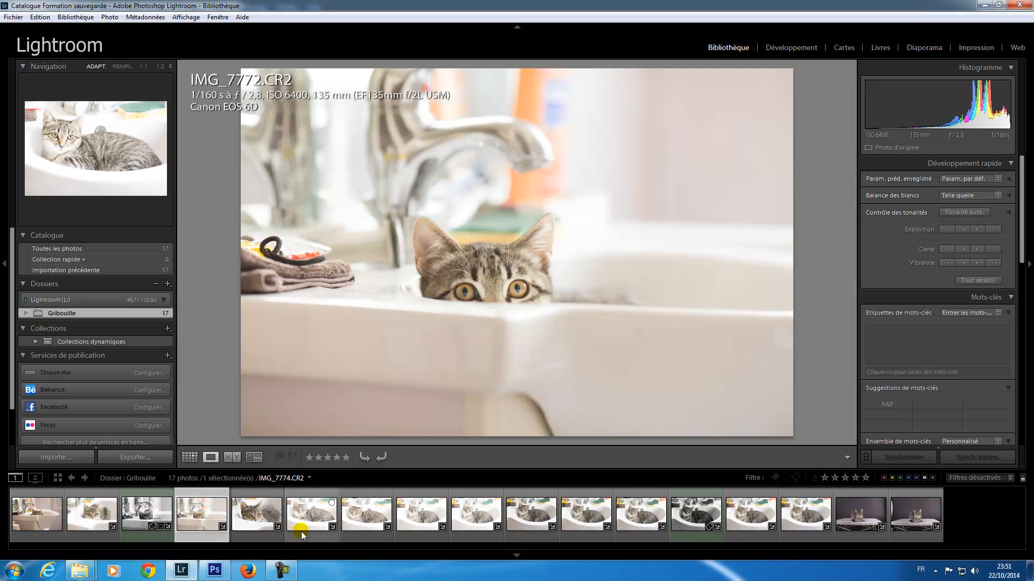
{"action": "left_click", "coordinate": [259, 518]}
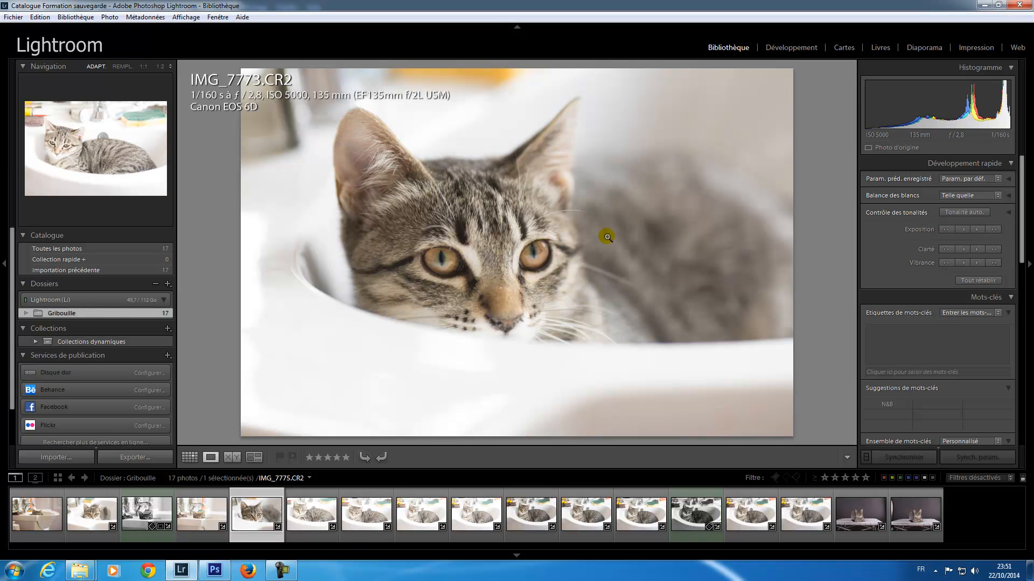
{"action": "left_click", "coordinate": [805, 49]}
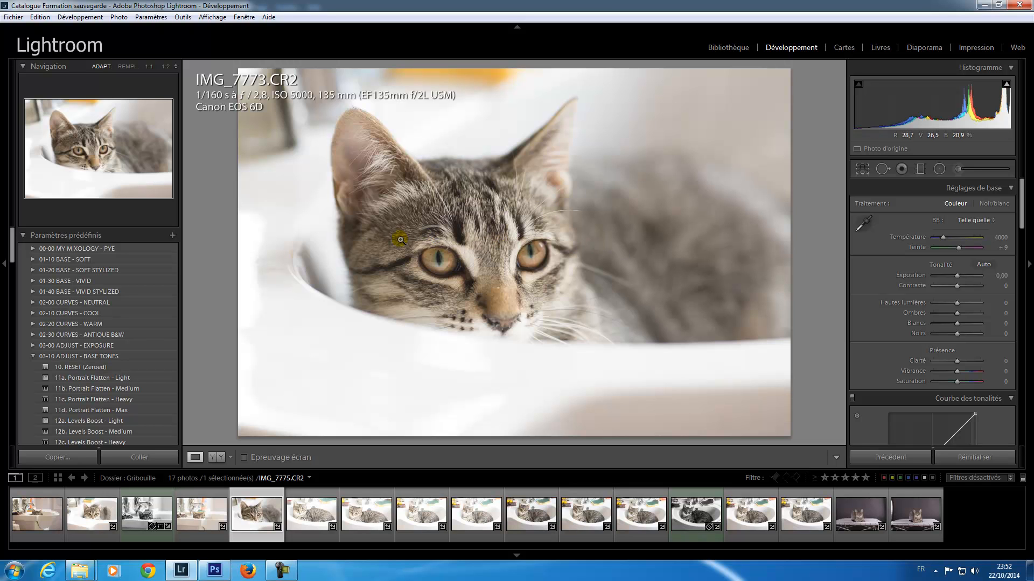
{"action": "left_click_drag", "start_coordinate": [12, 254], "coordinate": [28, 383]}
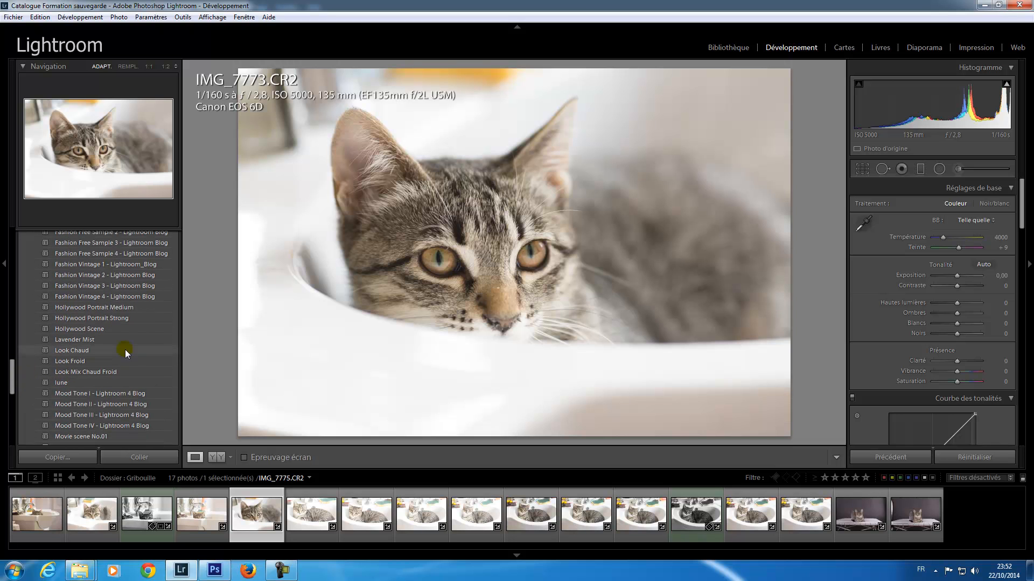
{"action": "left_click", "coordinate": [122, 318]}
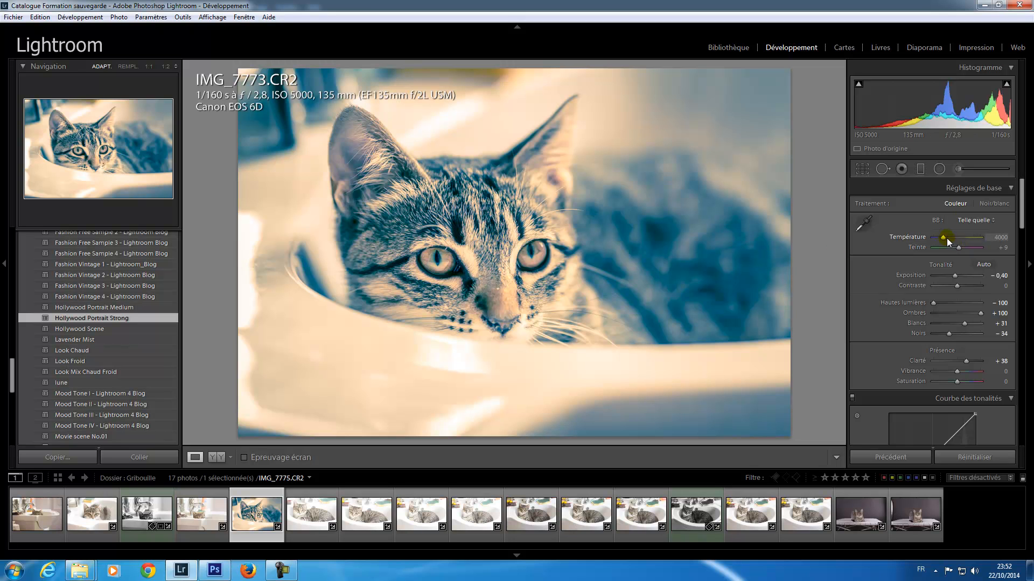
Paint both of the cat's eyes with the adjustment brush at Température 66 and Teinte 72, and close the brush.
{"action": "left_click", "coordinate": [957, 169]}
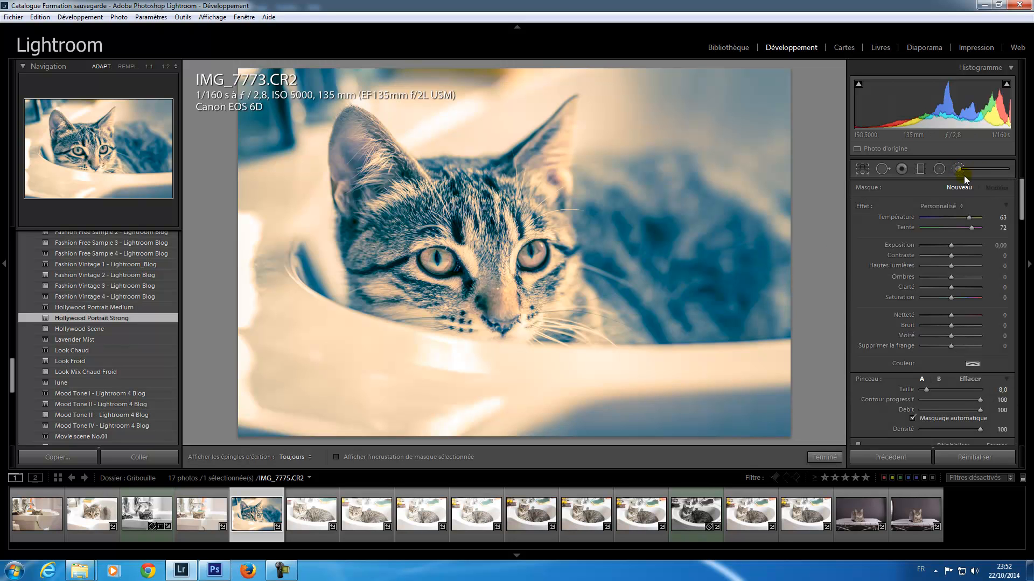
{"action": "left_click_drag", "start_coordinate": [970, 218], "coordinate": [971, 217]}
{"action": "mouse_move", "coordinate": [436, 259]}
{"action": "left_mouse_down"}
{"action": "mouse_move", "coordinate": [449, 264]}
{"action": "mouse_move", "coordinate": [428, 258]}
{"action": "mouse_move", "coordinate": [447, 263]}
{"action": "mouse_move", "coordinate": [438, 261]}
{"action": "left_mouse_up"}
{"action": "left_click_drag", "start_coordinate": [550, 250], "coordinate": [537, 252]}
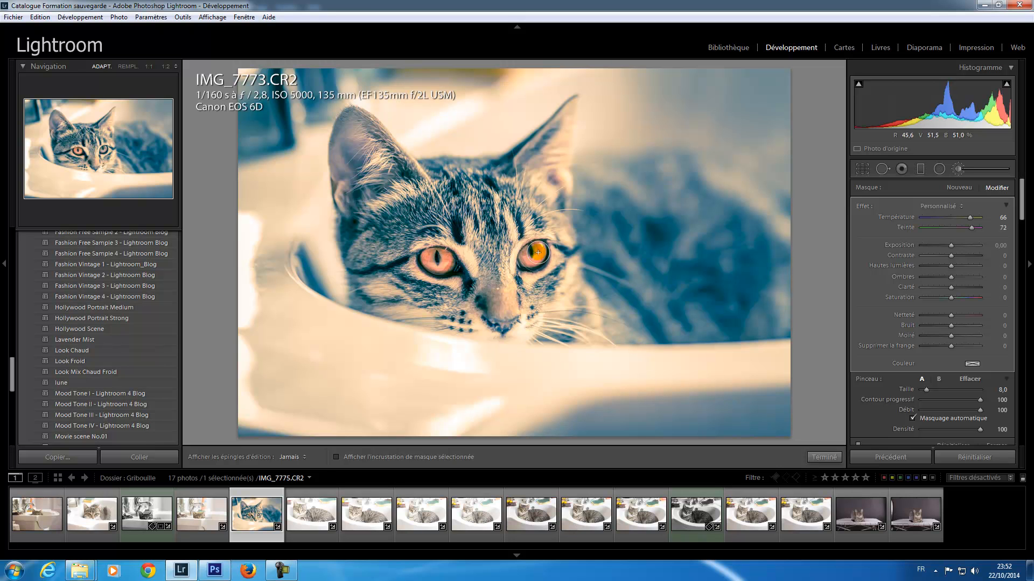
{"action": "key", "text": "h"}
{"action": "left_click_drag", "start_coordinate": [437, 259], "coordinate": [435, 259]}
{"action": "left_click_drag", "start_coordinate": [537, 252], "coordinate": [534, 249]}
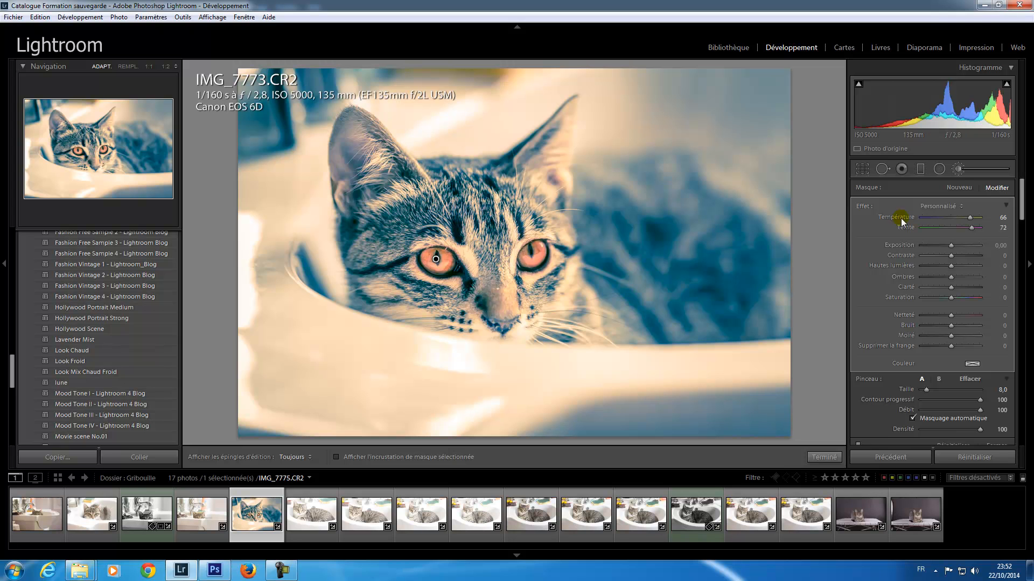
{"action": "left_click", "coordinate": [958, 170]}
Rotate the photo's crop to an angle of 34,68, reposition the image so the cat's face is framed, and apply the crop.
{"action": "left_click", "coordinate": [862, 169]}
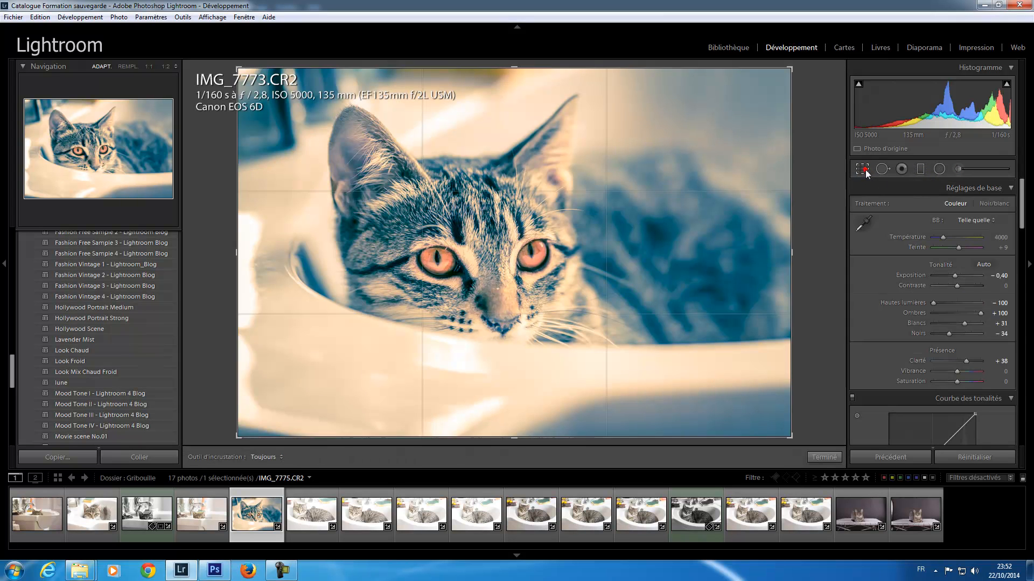
{"action": "left_click_drag", "start_coordinate": [941, 228], "coordinate": [974, 228]}
{"action": "left_click_drag", "start_coordinate": [515, 217], "coordinate": [524, 249]}
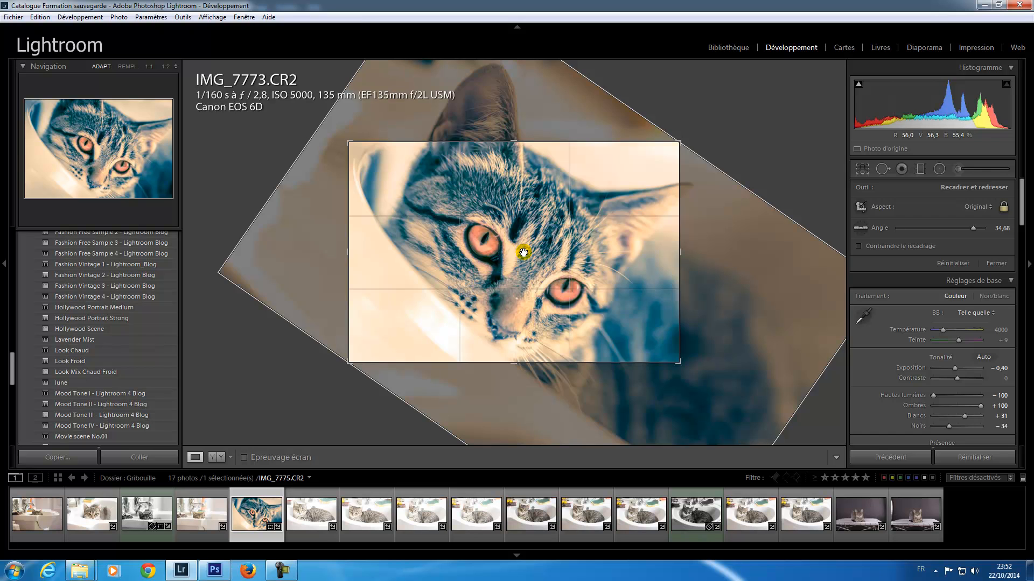
{"action": "key", "text": "Return"}
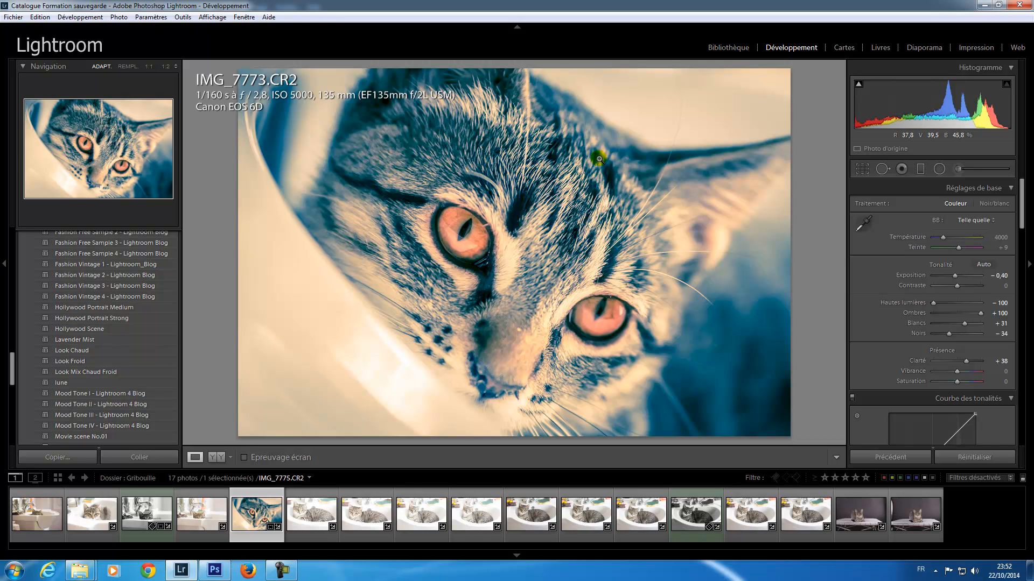
Close Lightroom and look at the contents of the Lightroom (L:) drive in Windows Explorer.
{"action": "left_click", "coordinate": [1019, 7]}
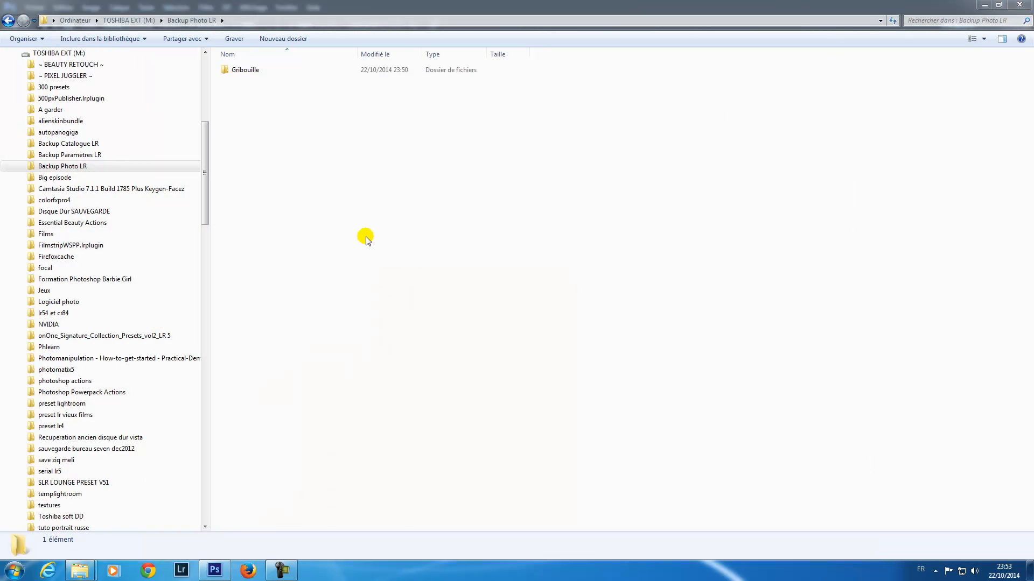
{"action": "left_click", "coordinate": [185, 571]}
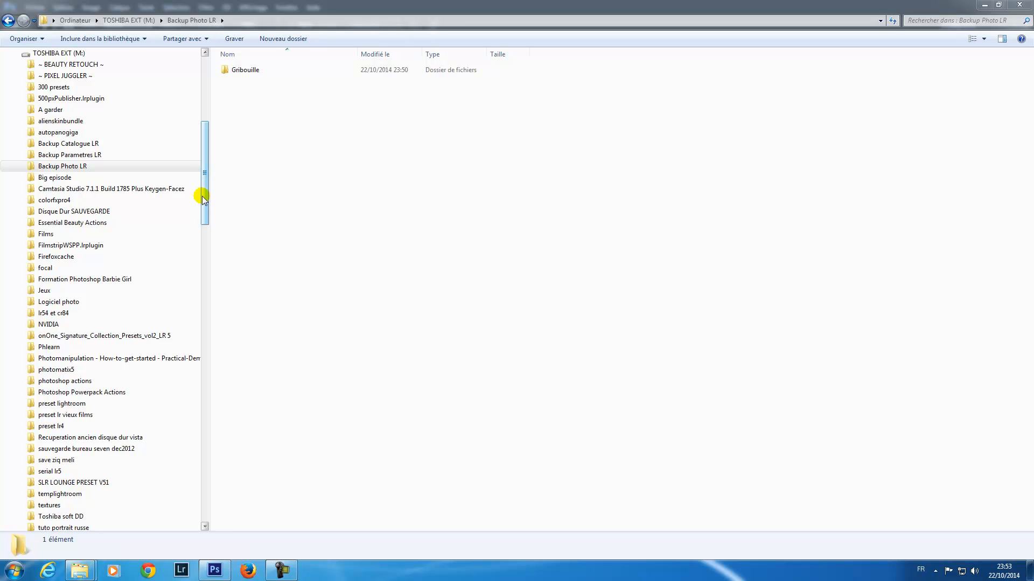
{"action": "left_click_drag", "start_coordinate": [204, 192], "coordinate": [210, 122]}
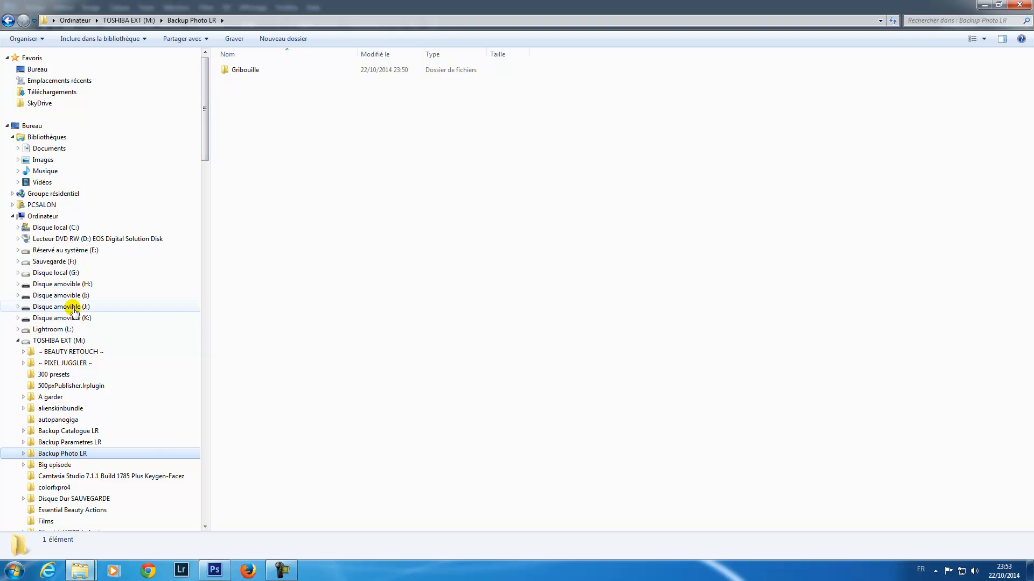
{"action": "left_click", "coordinate": [59, 330]}
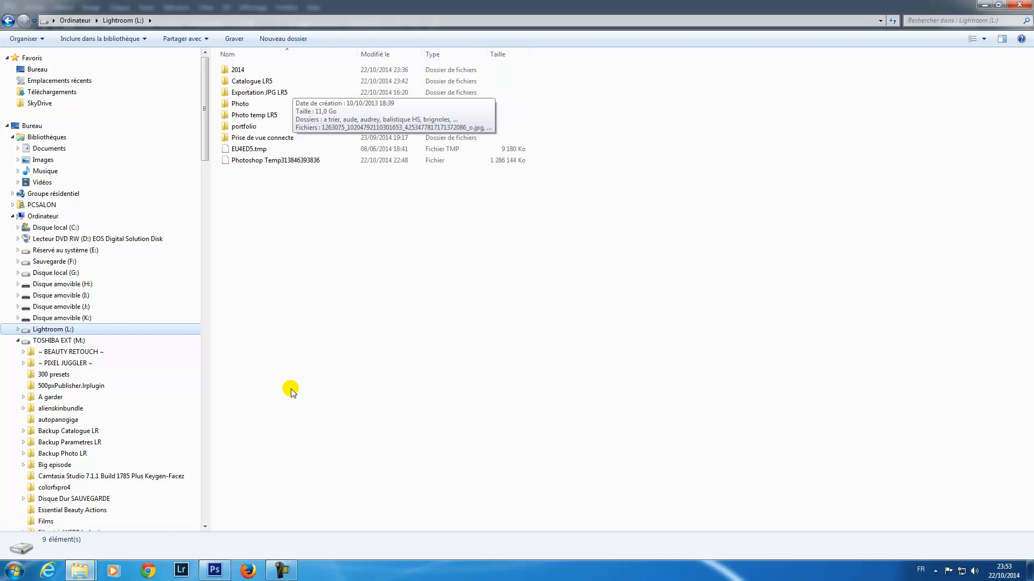
Reopen Lightroom and set the catalogue's backup frequency to "A la prochaine fermeture de Lightroom".
{"action": "left_click", "coordinate": [182, 572]}
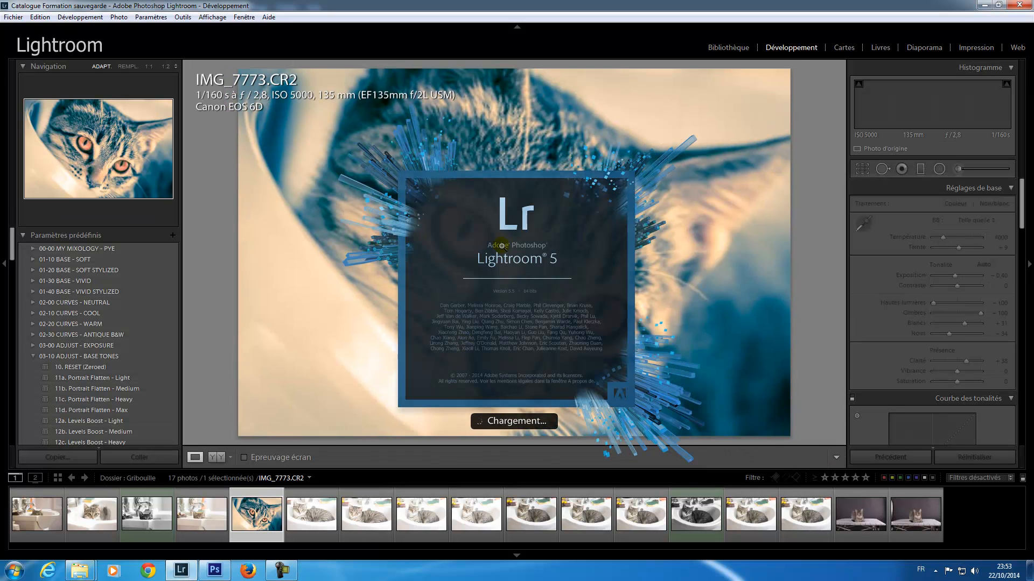
{"action": "left_click", "coordinate": [40, 17]}
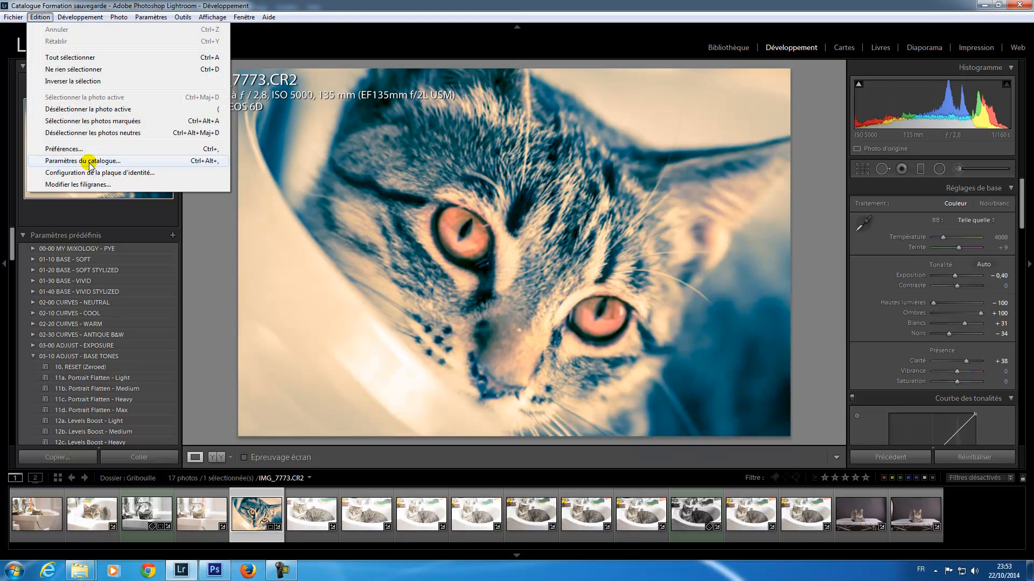
{"action": "left_click", "coordinate": [85, 162]}
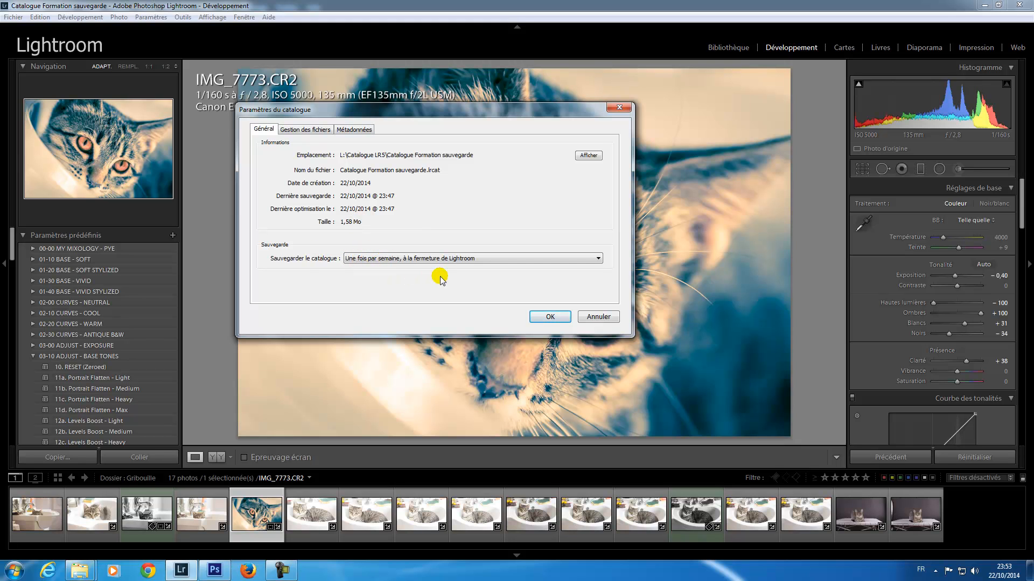
{"action": "left_click", "coordinate": [513, 258]}
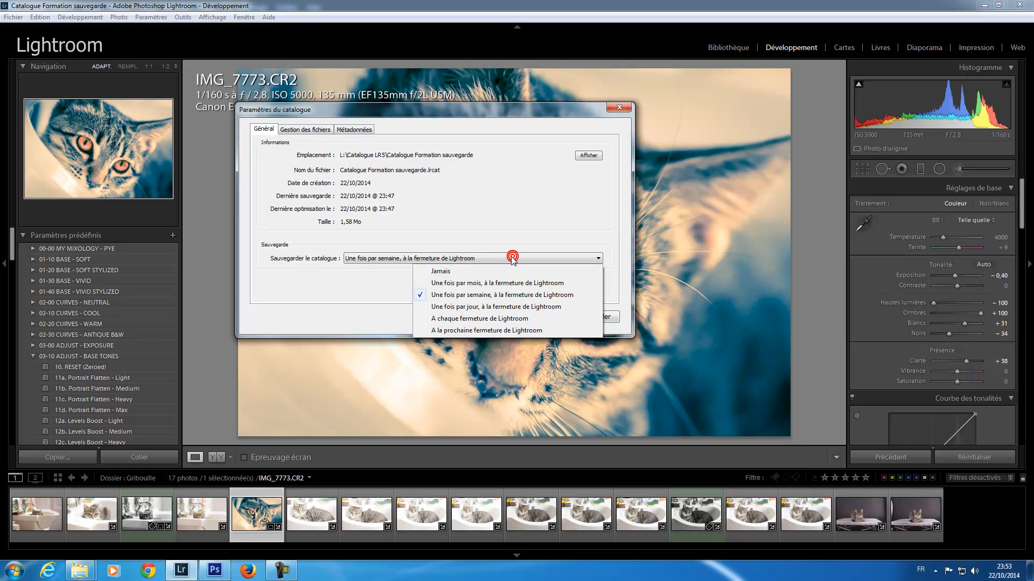
{"action": "left_click", "coordinate": [458, 331]}
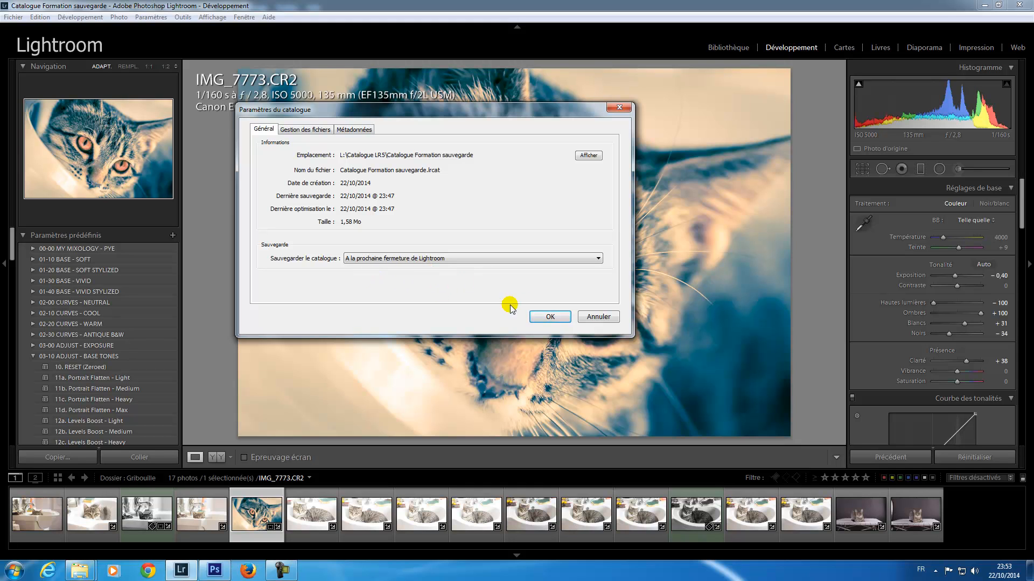
{"action": "left_click", "coordinate": [540, 316]}
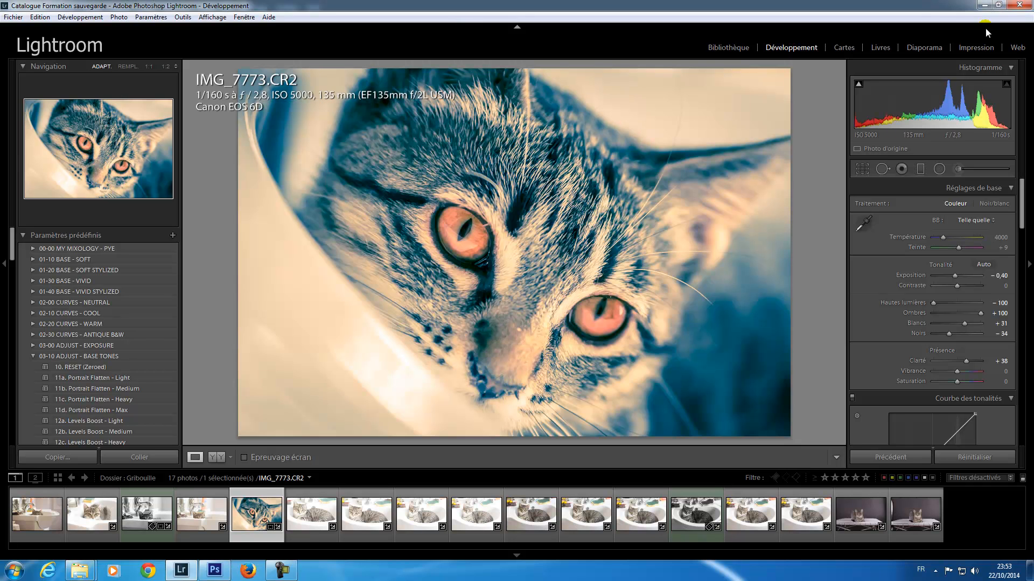
Close Lightroom and back up the catalogue to M:\Backup Catalogue LR, with integrity testing and optimisation enabled.
{"action": "left_click", "coordinate": [1021, 6]}
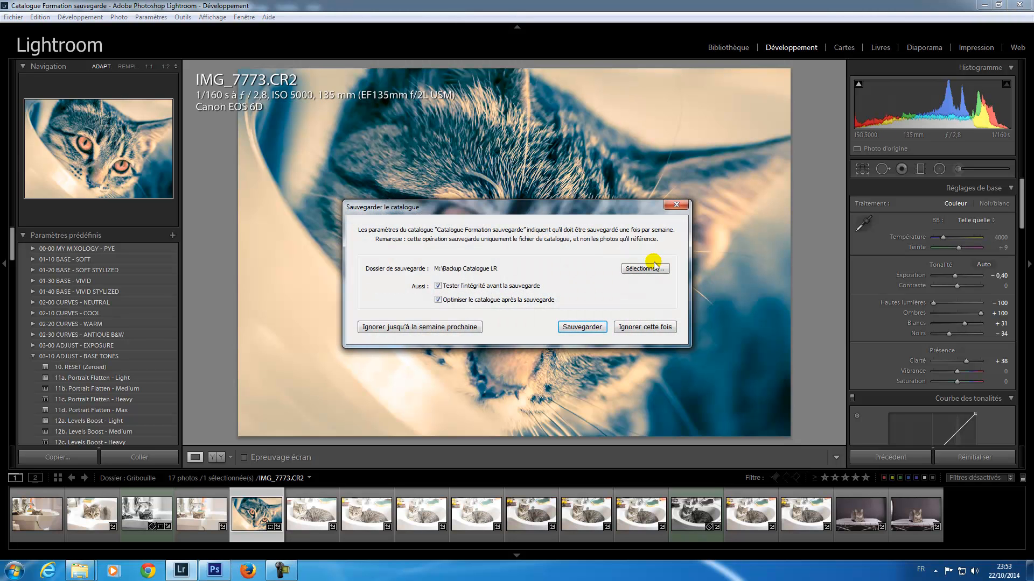
{"action": "left_click", "coordinate": [574, 328]}
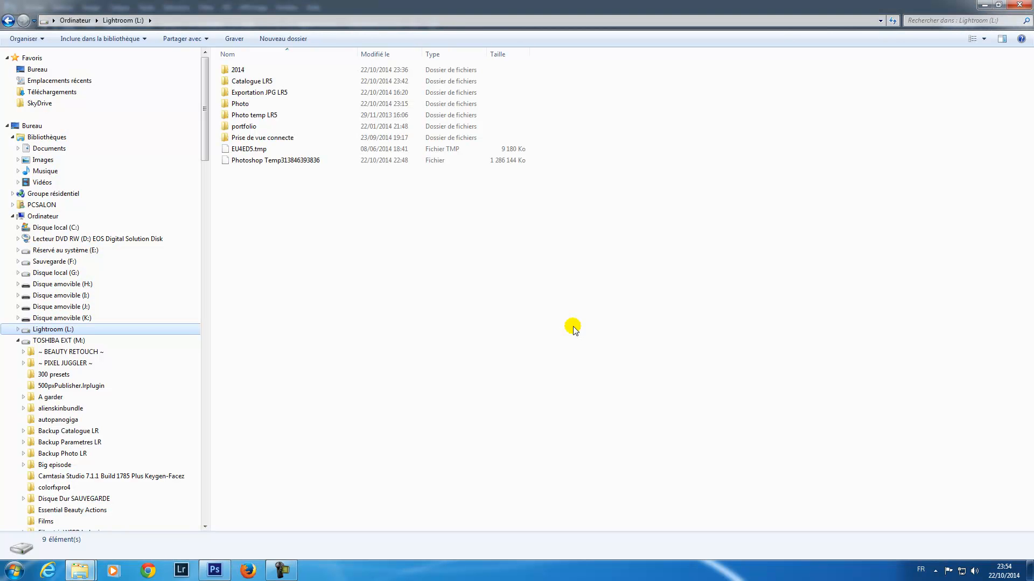
{"action": "left_click", "coordinate": [82, 457]}
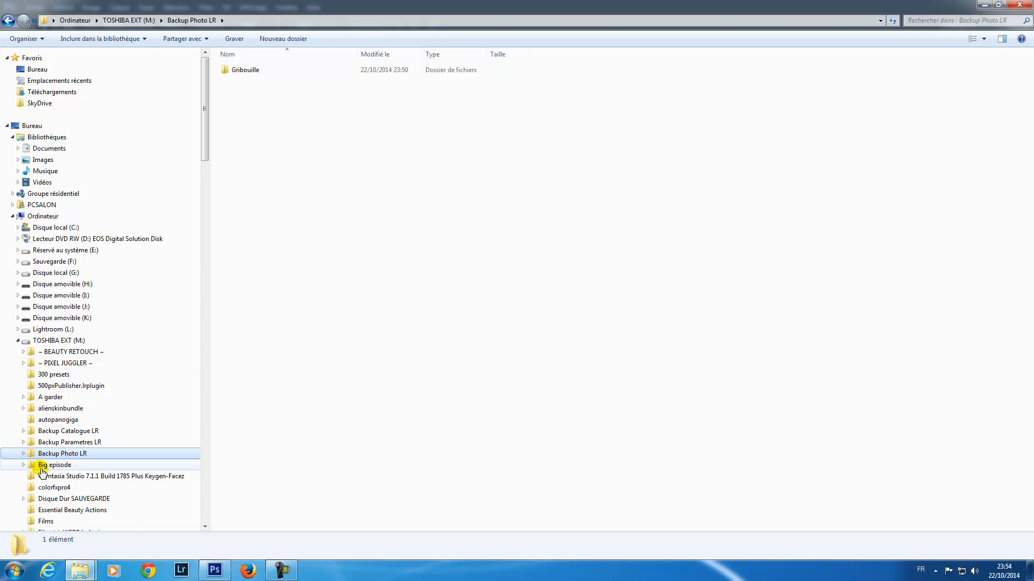
{"action": "left_click", "coordinate": [67, 432]}
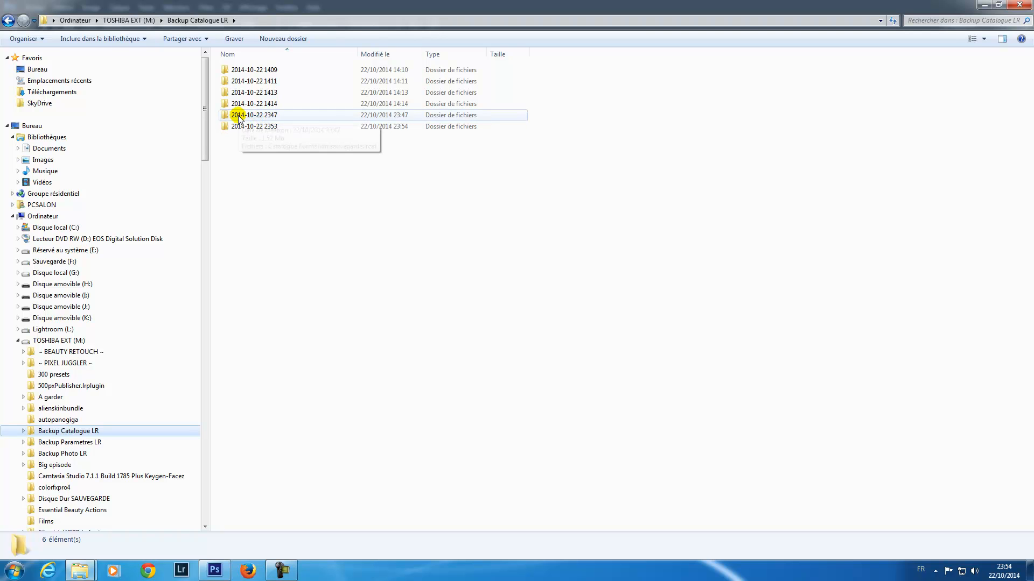
{"action": "double_click", "coordinate": [258, 116]}
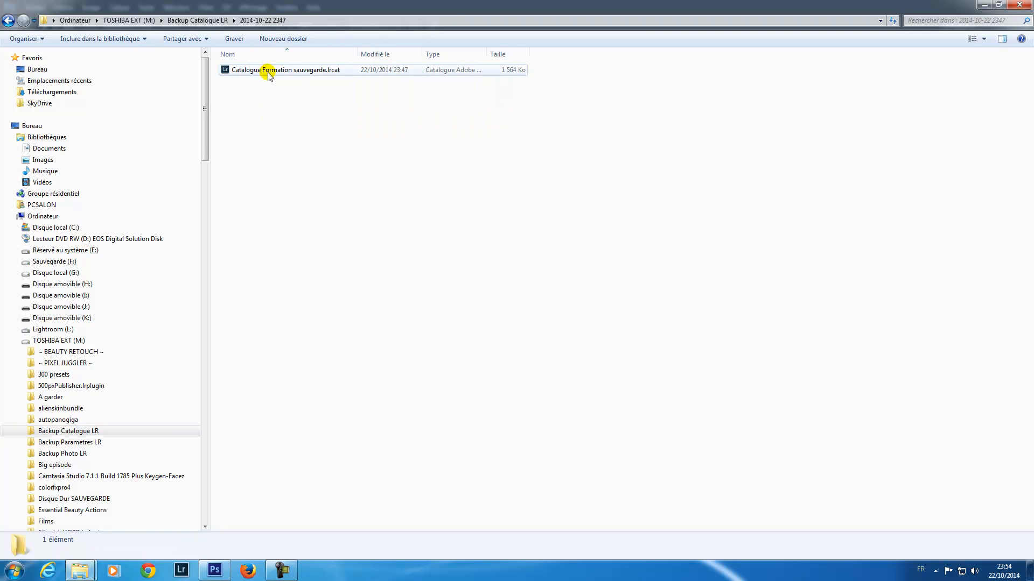
{"action": "left_click", "coordinate": [203, 21]}
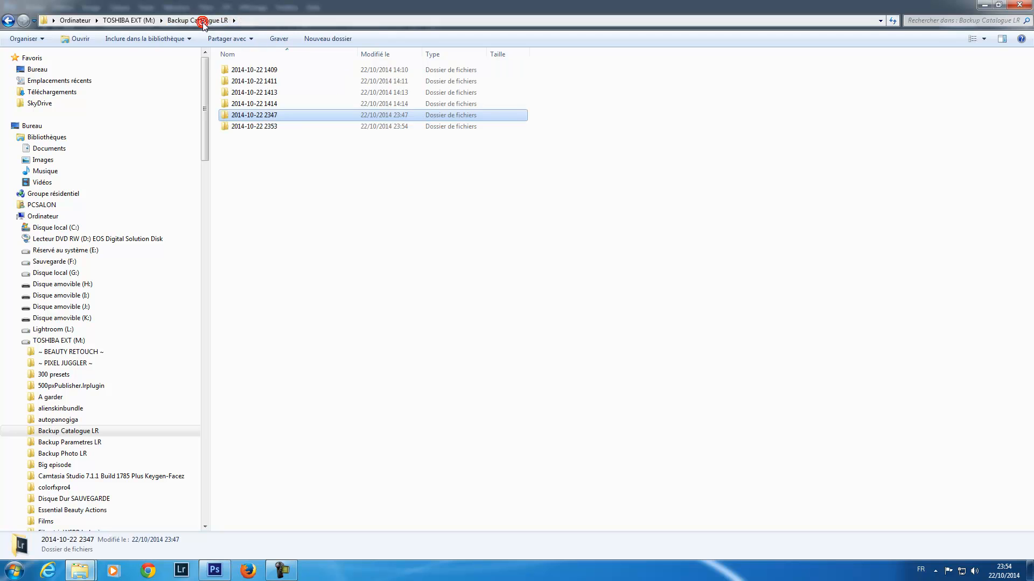
{"action": "double_click", "coordinate": [257, 126]}
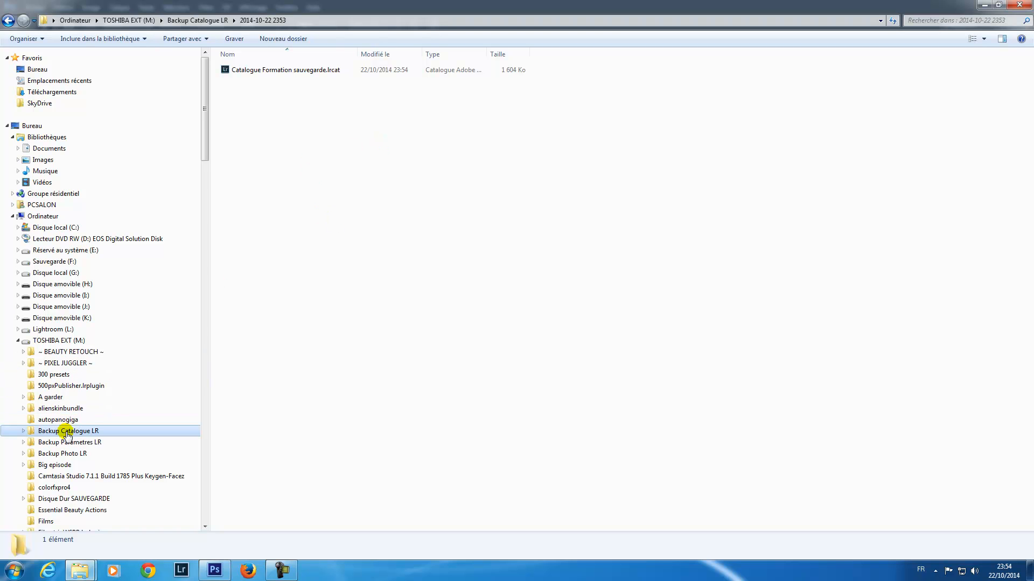
{"action": "left_click", "coordinate": [23, 431]}
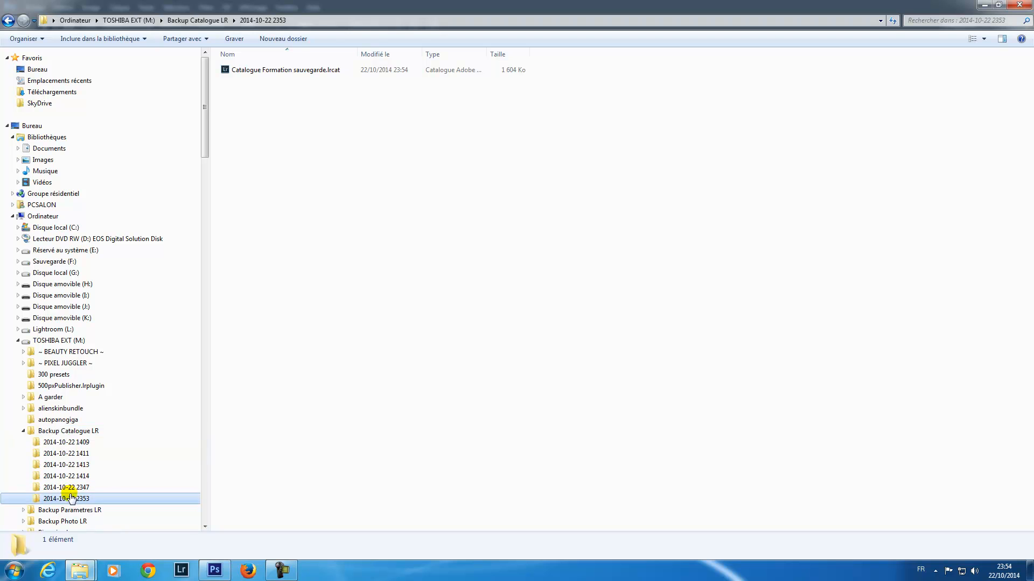
{"action": "left_click", "coordinate": [64, 434]}
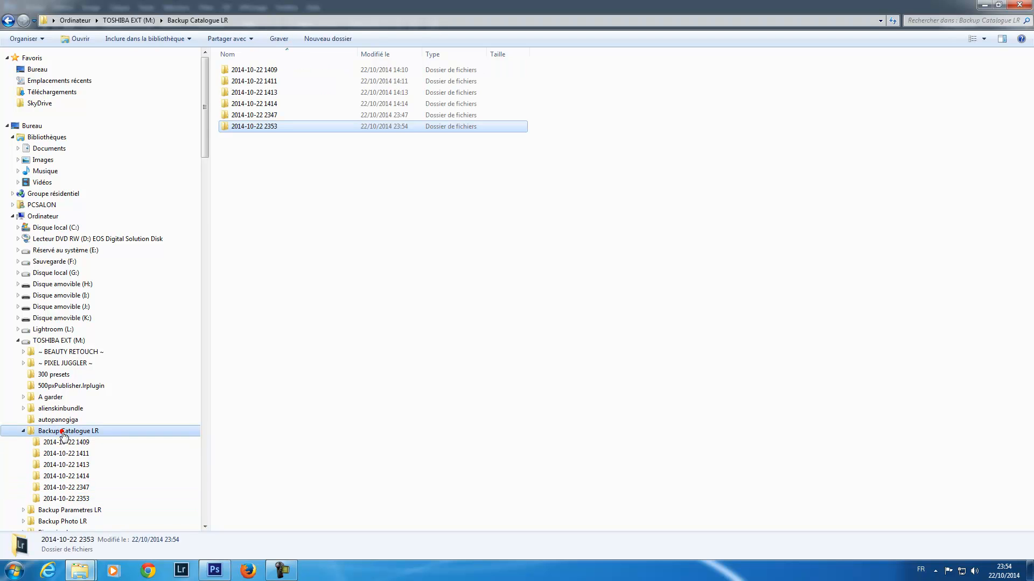
{"action": "right_click", "coordinate": [273, 115]}
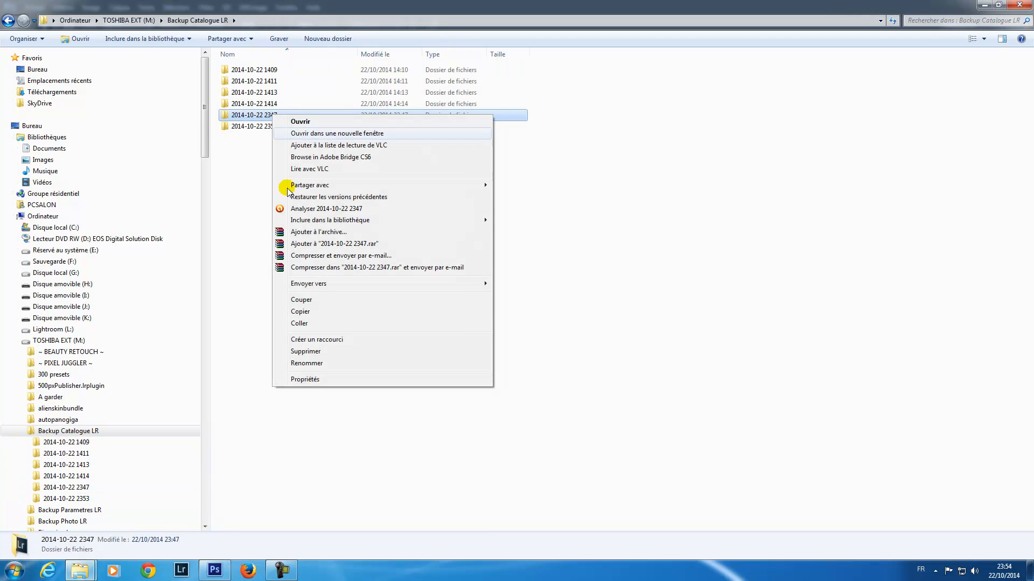
{"action": "left_click", "coordinate": [324, 351]}
{"action": "left_click", "coordinate": [559, 329]}
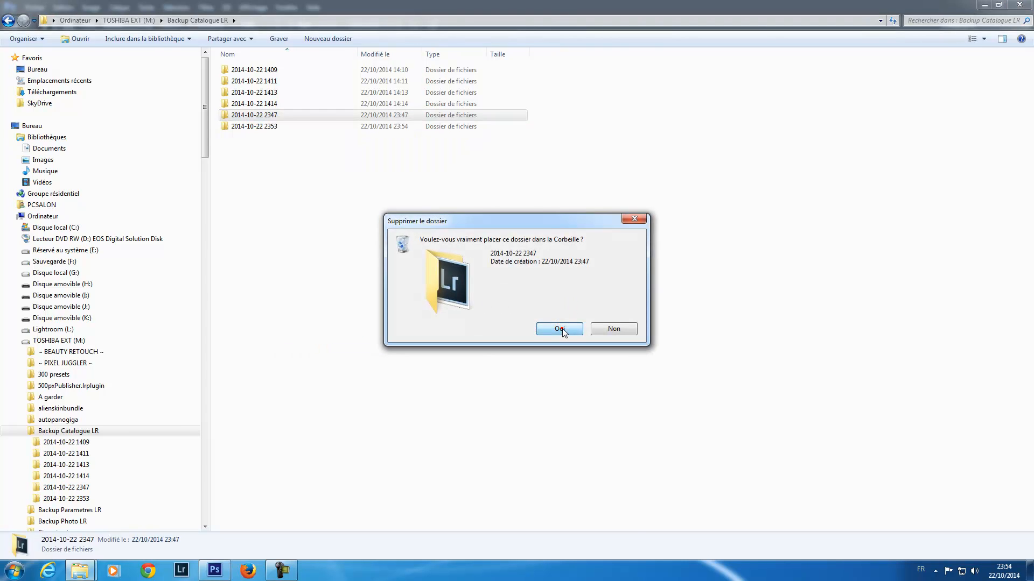
{"action": "double_click", "coordinate": [270, 115]}
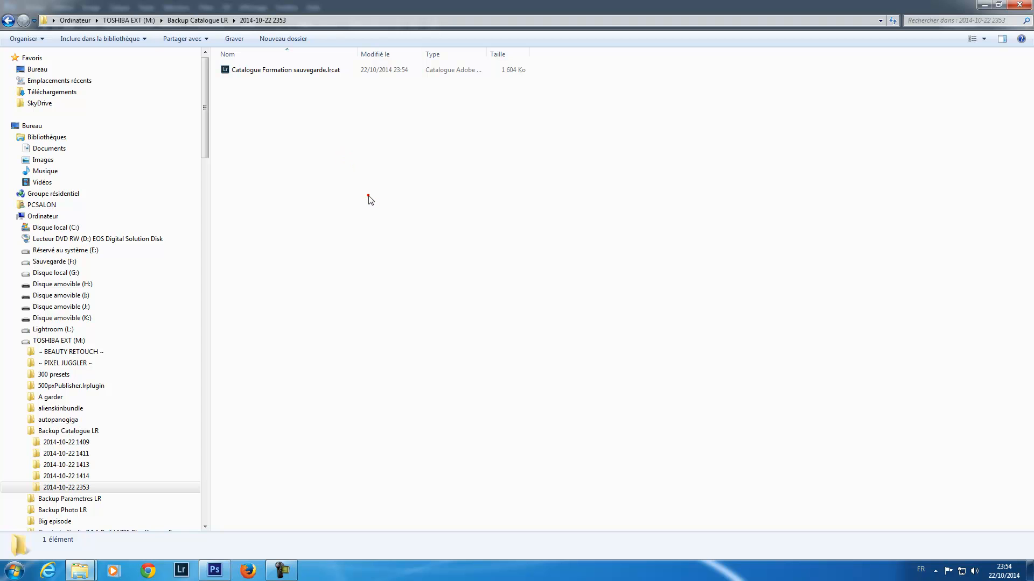
{"action": "left_click", "coordinate": [1019, 6]}
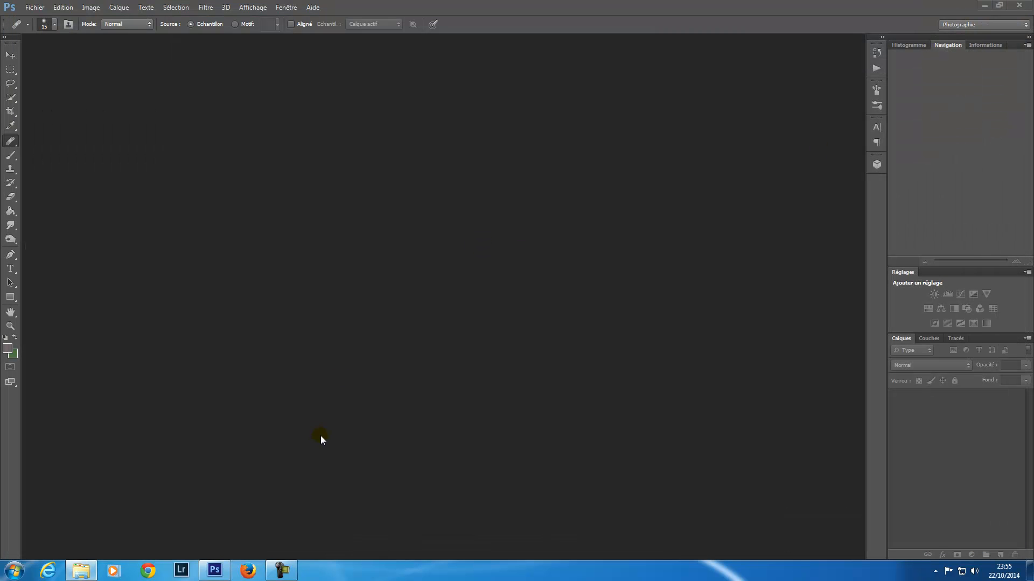
Open and close Lightroom, and delete the Catalogue Formation sauvegarde folder from Catalogue LR5 on the Lightroom (L:) drive in Windows Explorer.
{"action": "left_click", "coordinate": [182, 572]}
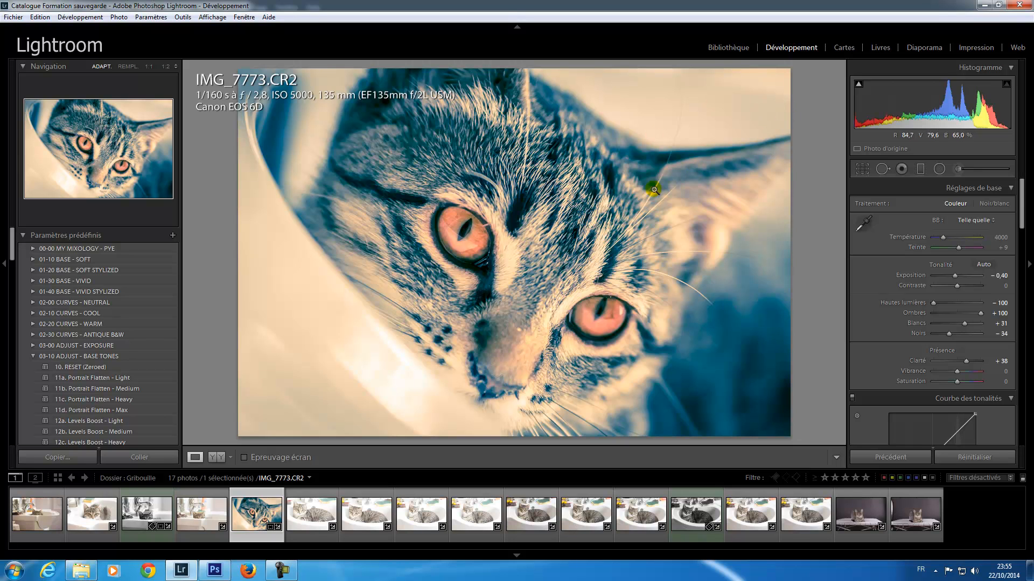
{"action": "left_click", "coordinate": [1021, 7]}
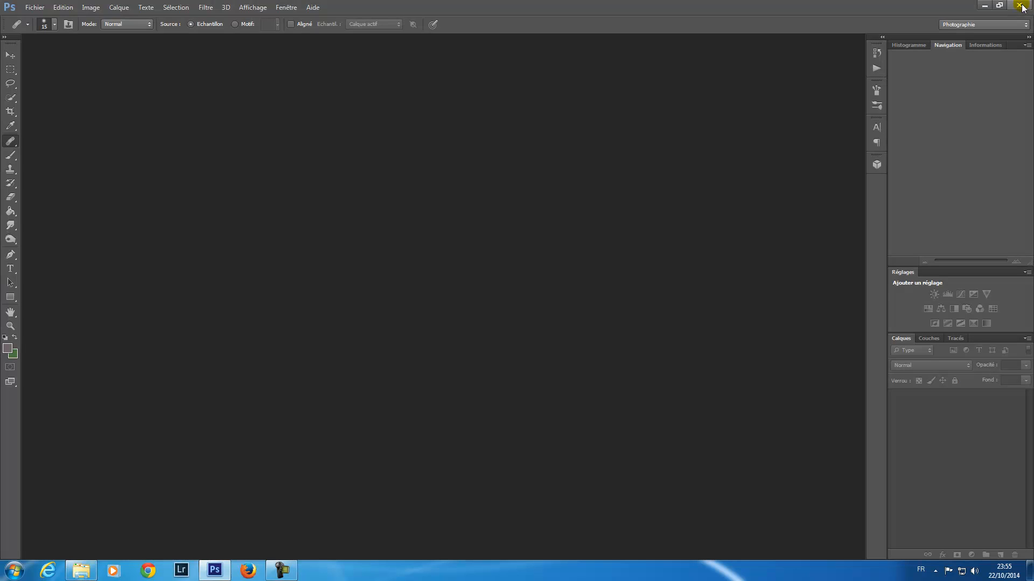
{"action": "left_click", "coordinate": [81, 571]}
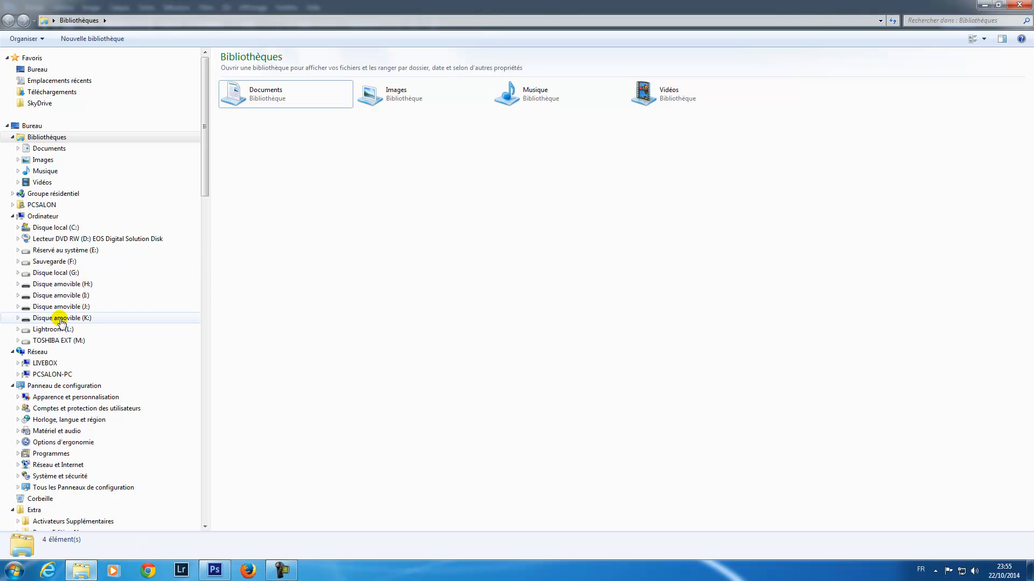
{"action": "left_click", "coordinate": [54, 330]}
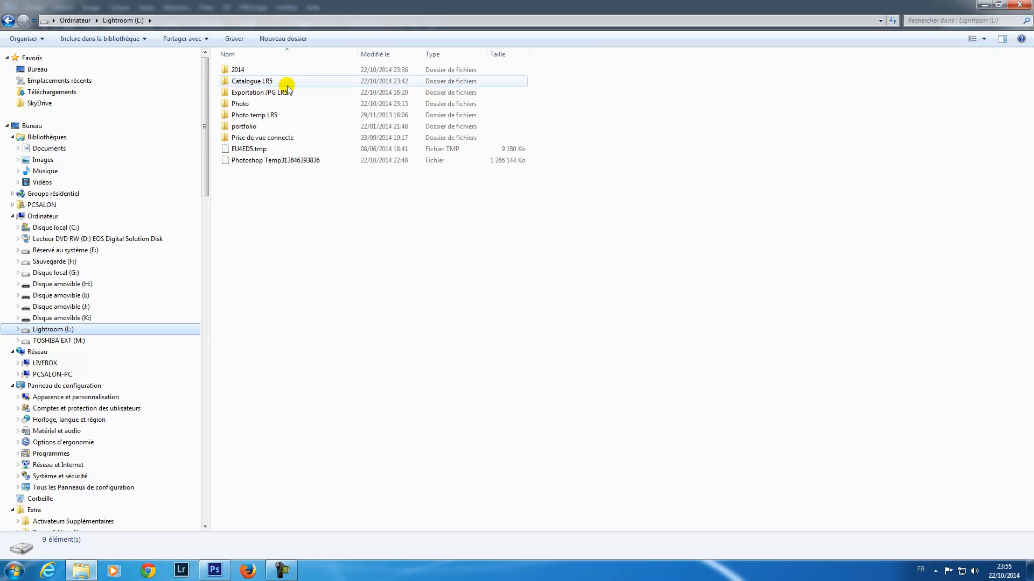
{"action": "double_click", "coordinate": [264, 84]}
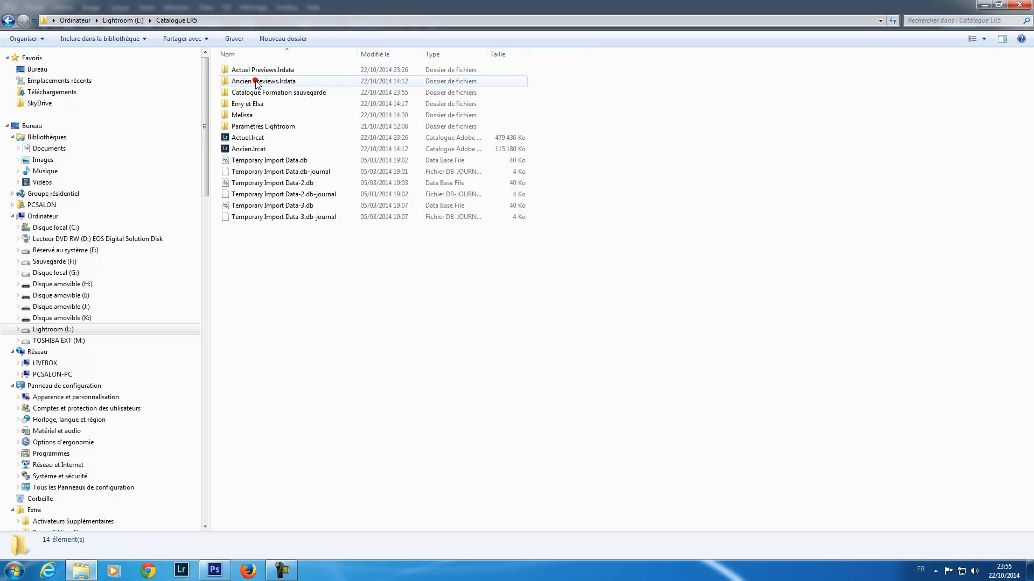
{"action": "right_click", "coordinate": [304, 92]}
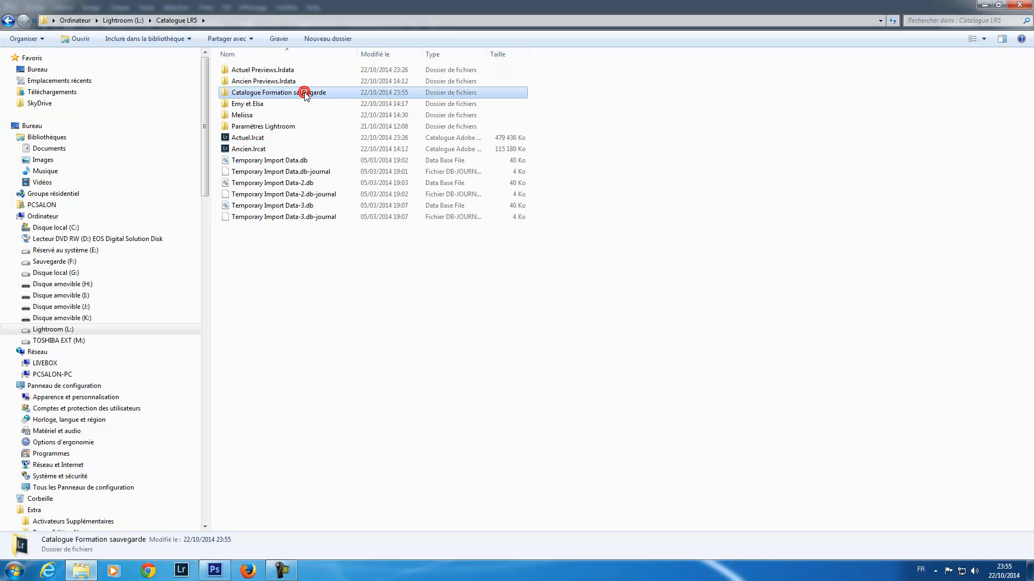
{"action": "left_click", "coordinate": [338, 330]}
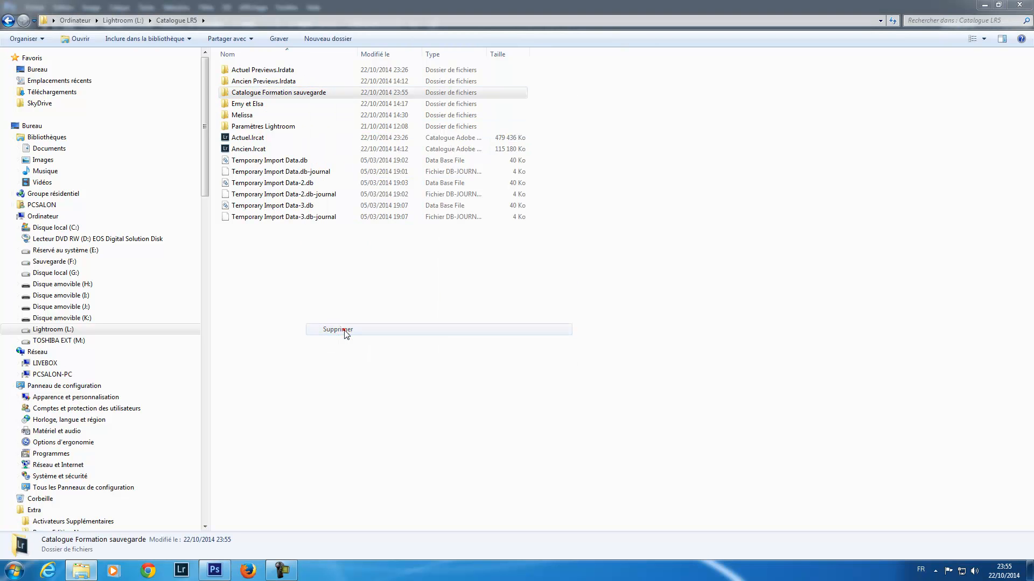
{"action": "left_click", "coordinate": [558, 330]}
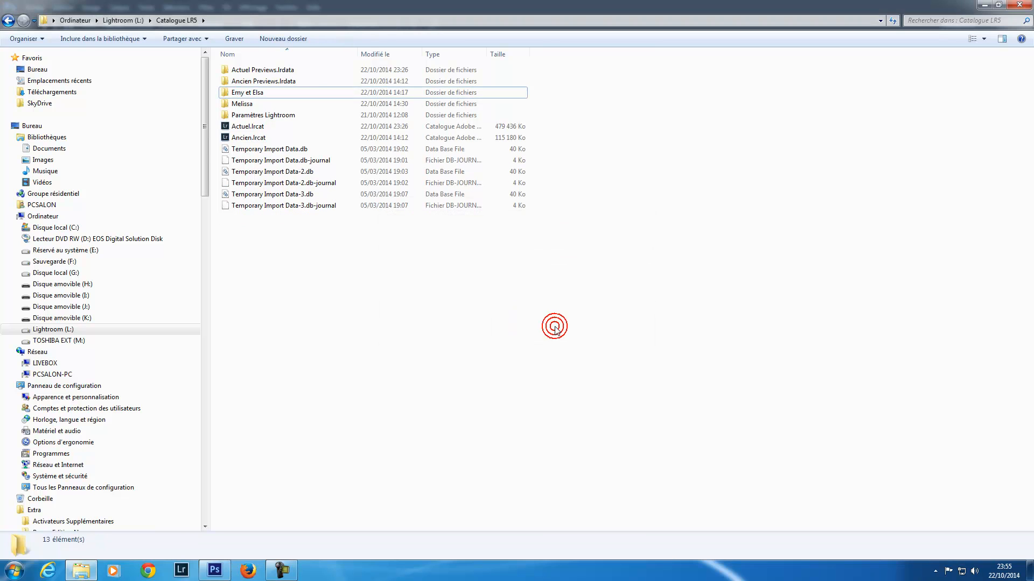
Check for the Gribouille copy in Backup Photo LR on M:, delete the original Gribouille folder from L:\2014, and close Windows Explorer.
{"action": "left_click", "coordinate": [60, 331]}
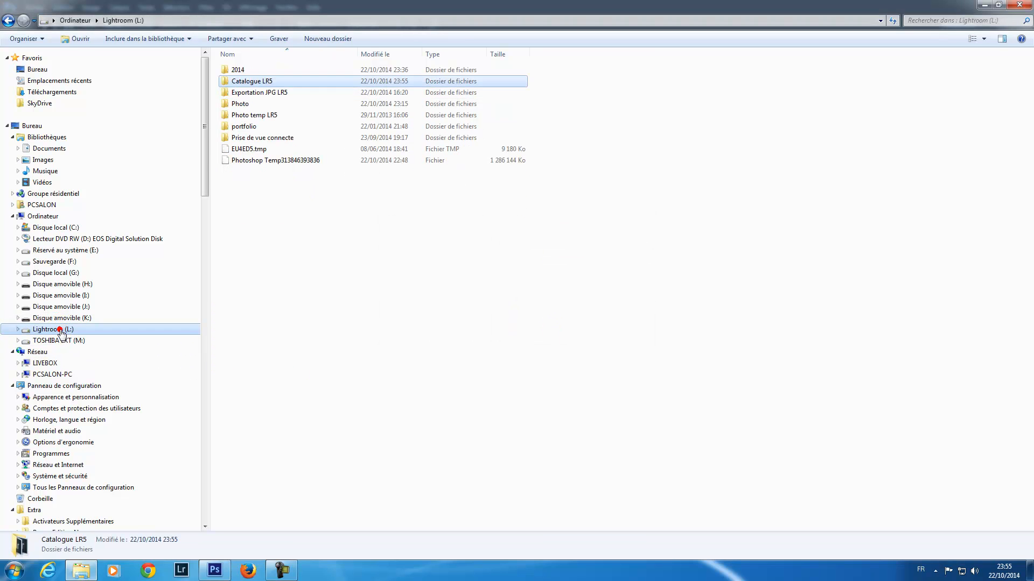
{"action": "double_click", "coordinate": [238, 70]}
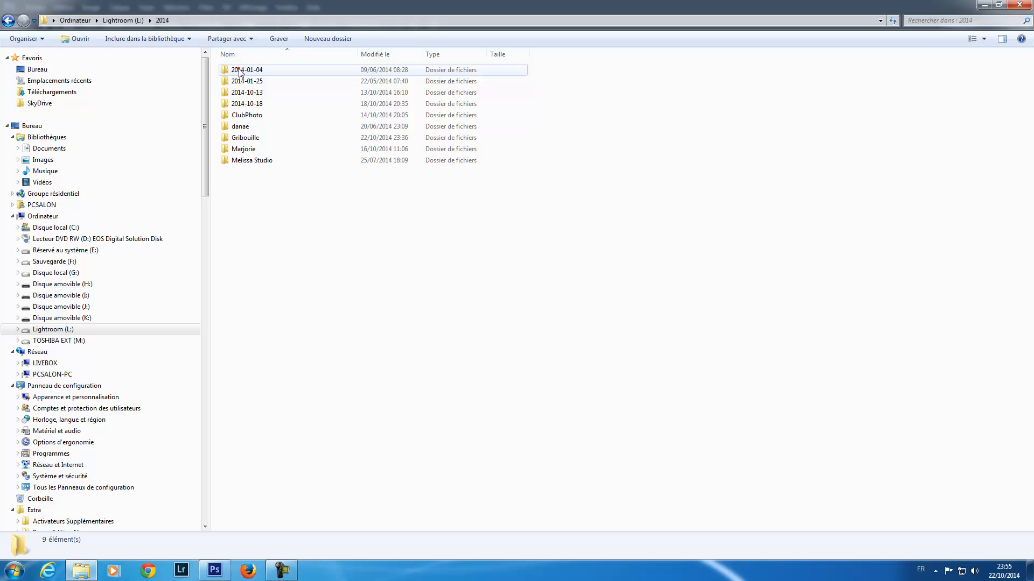
{"action": "left_click", "coordinate": [250, 140]}
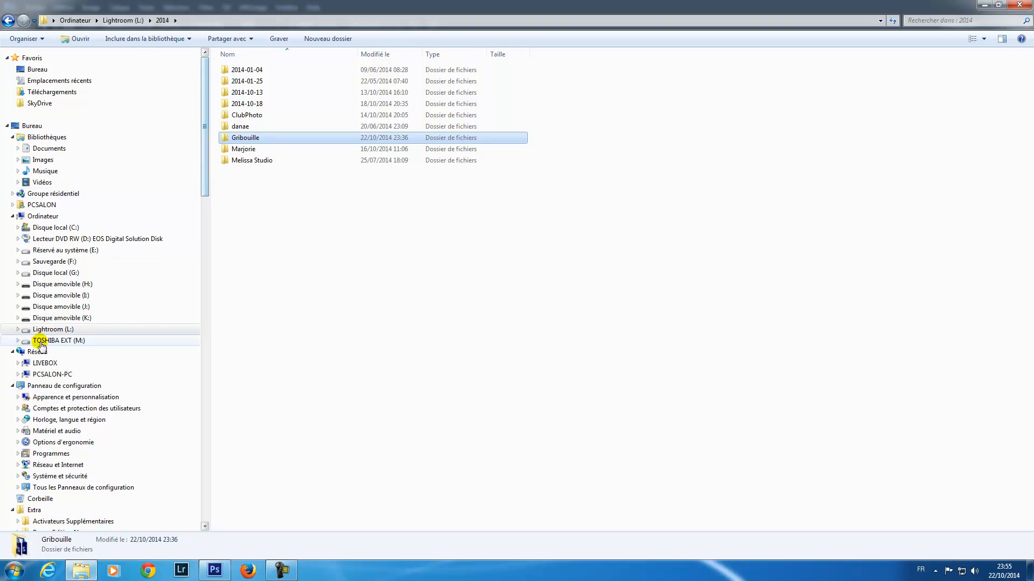
{"action": "left_click", "coordinate": [18, 340]}
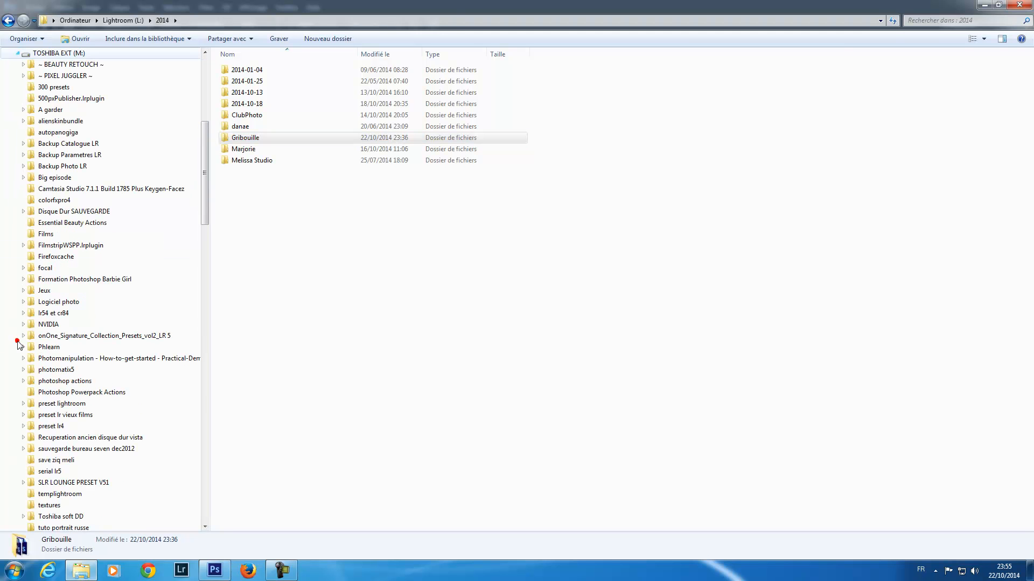
{"action": "left_click", "coordinate": [50, 167]}
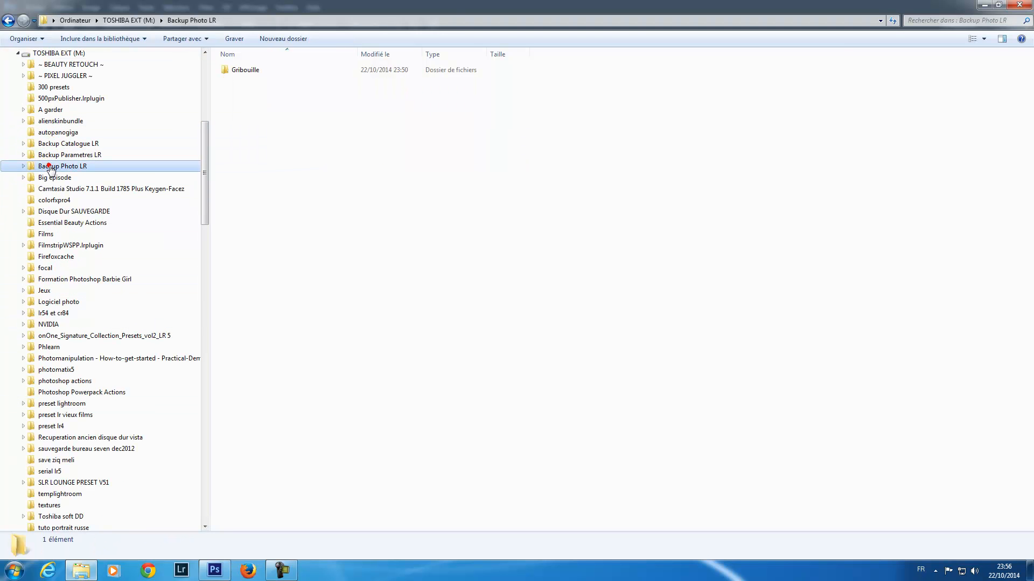
{"action": "left_click", "coordinate": [8, 21]}
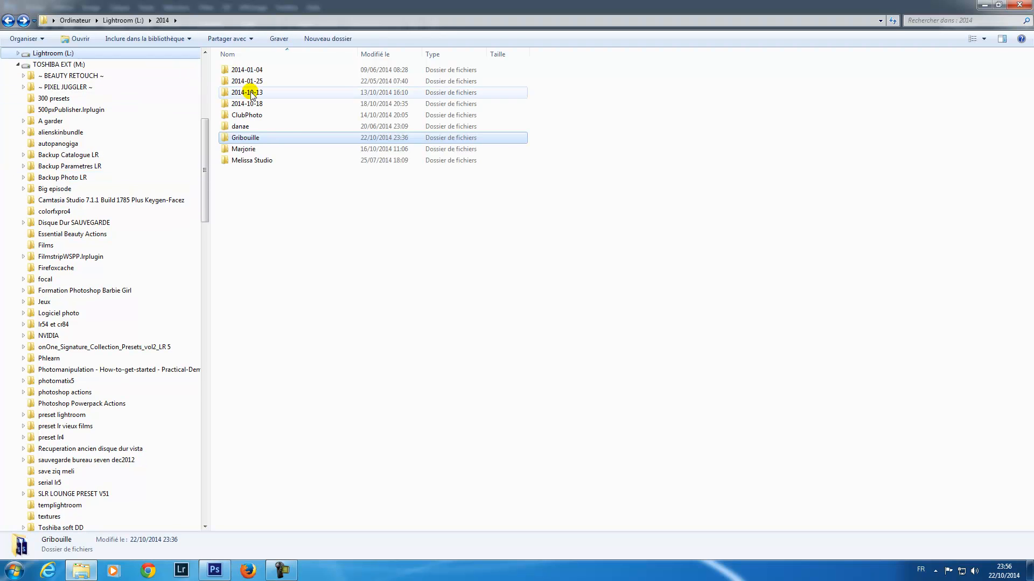
{"action": "right_click", "coordinate": [248, 138]}
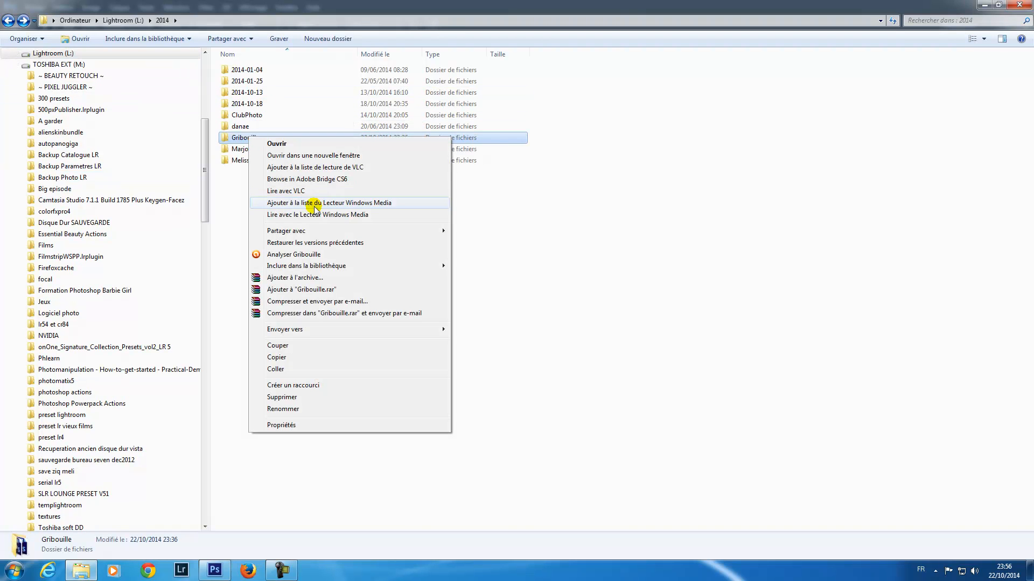
{"action": "left_click", "coordinate": [295, 397]}
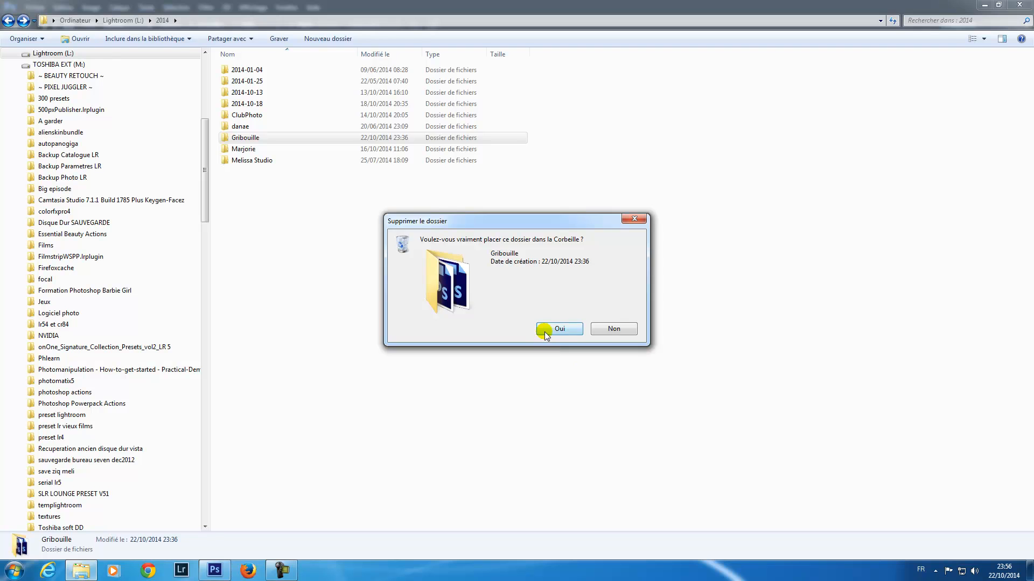
{"action": "left_click", "coordinate": [544, 332]}
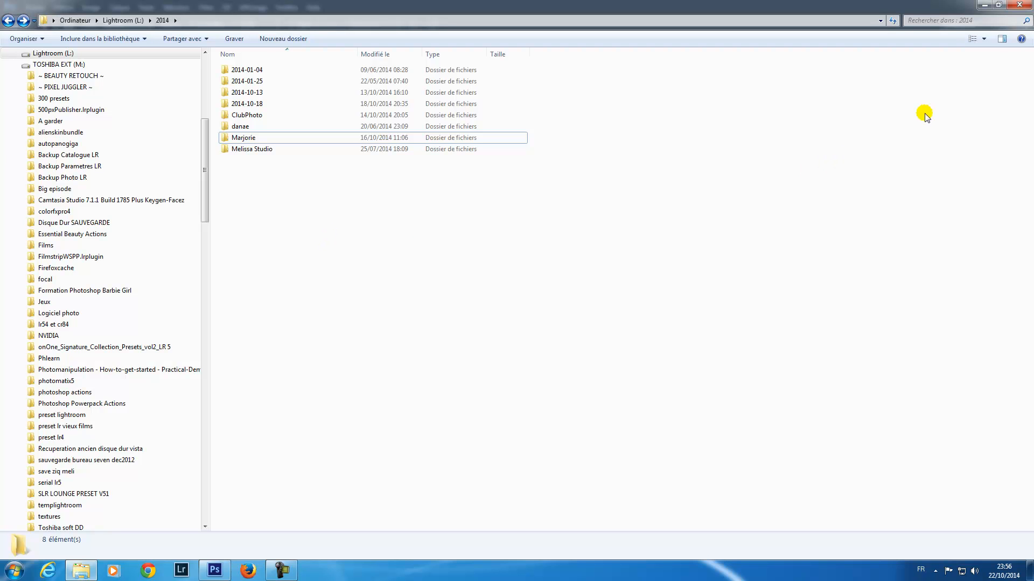
{"action": "left_click", "coordinate": [1020, 7]}
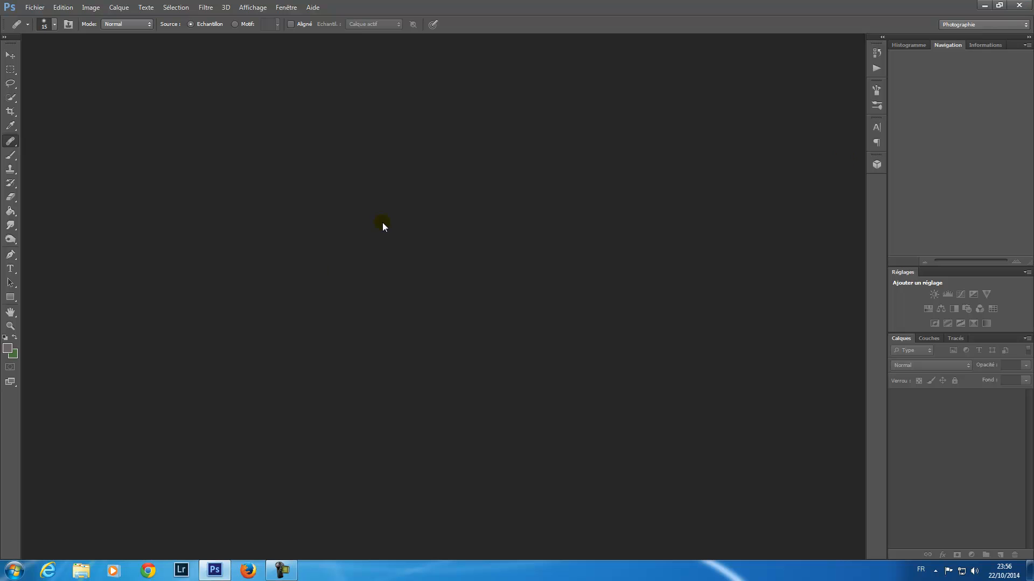
Start Lightroom with the default catalogue in place of the missing one, and close it.
{"action": "left_click", "coordinate": [181, 571]}
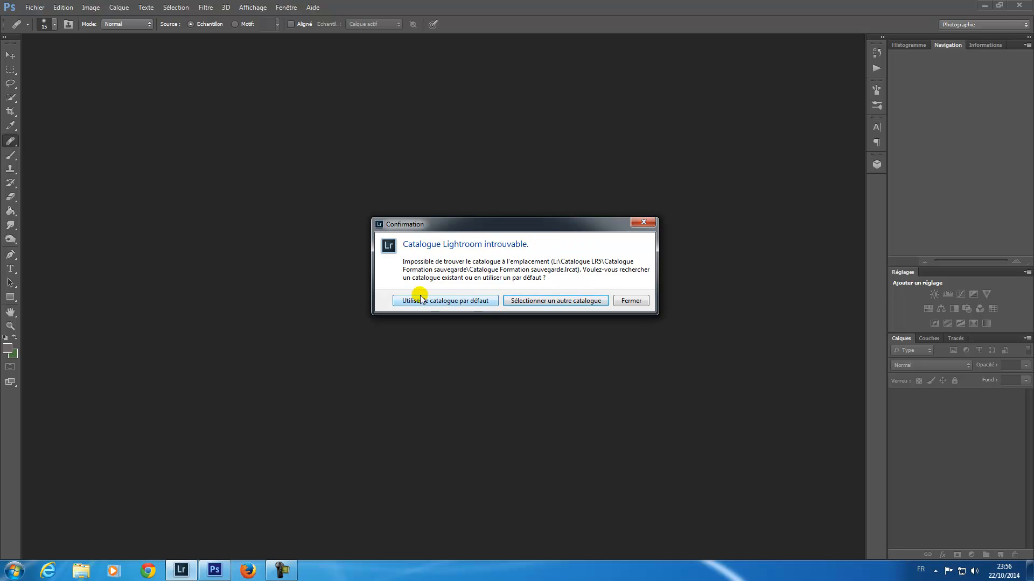
{"action": "left_click", "coordinate": [466, 302]}
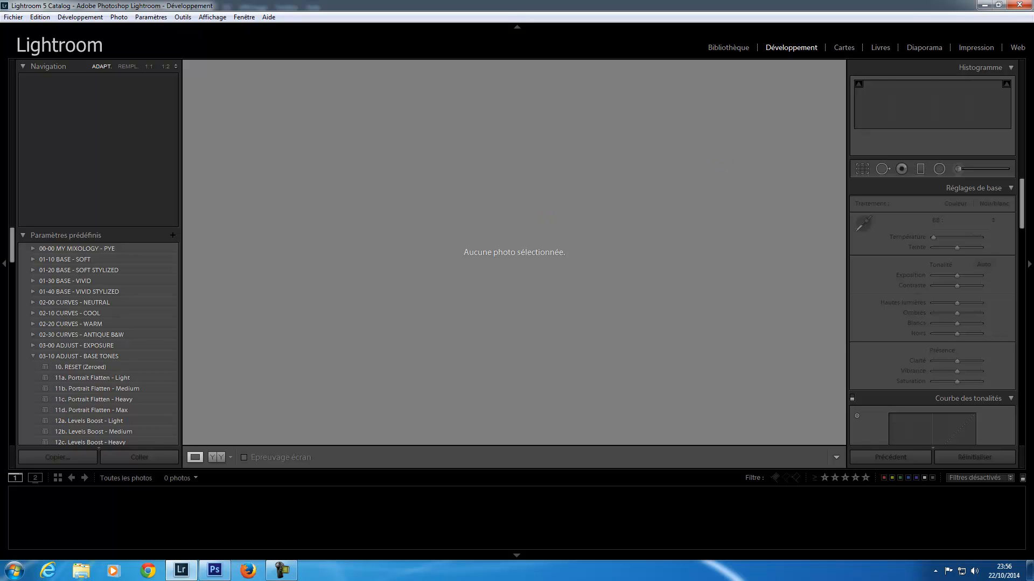
{"action": "left_click", "coordinate": [1019, 5]}
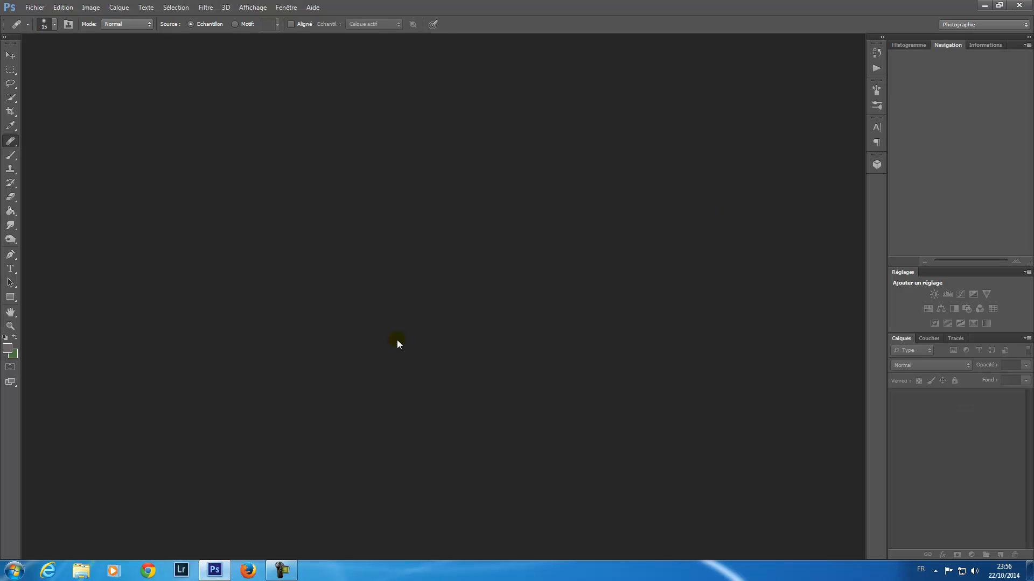
Switch to Windows Explorer and paste the copied Gribouille folder into the Photo folder on the Lightroom (L:) drive.
{"action": "key", "text": "alt+Tab"}
{"action": "left_click", "coordinate": [240, 69]}
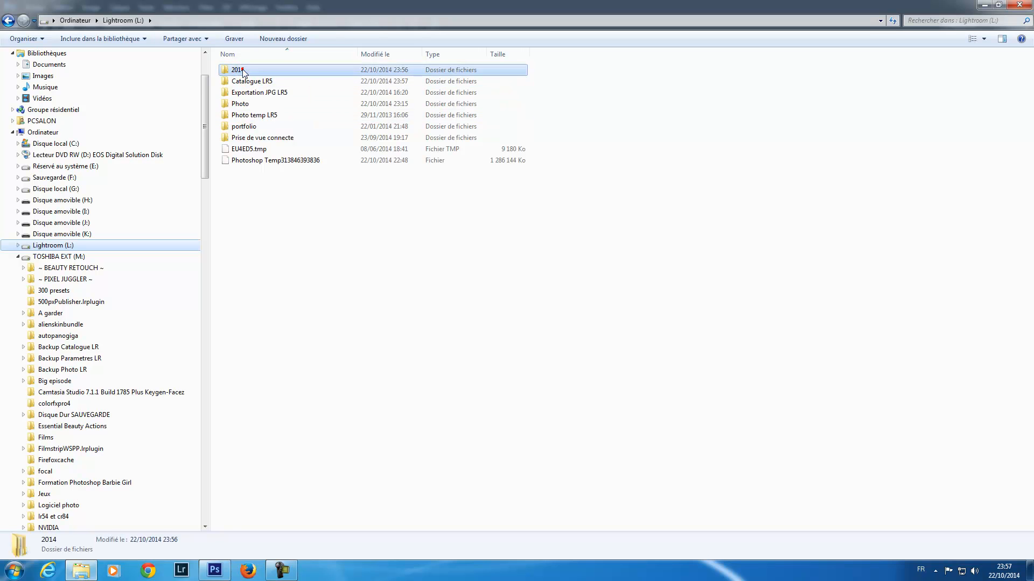
{"action": "double_click", "coordinate": [242, 70]}
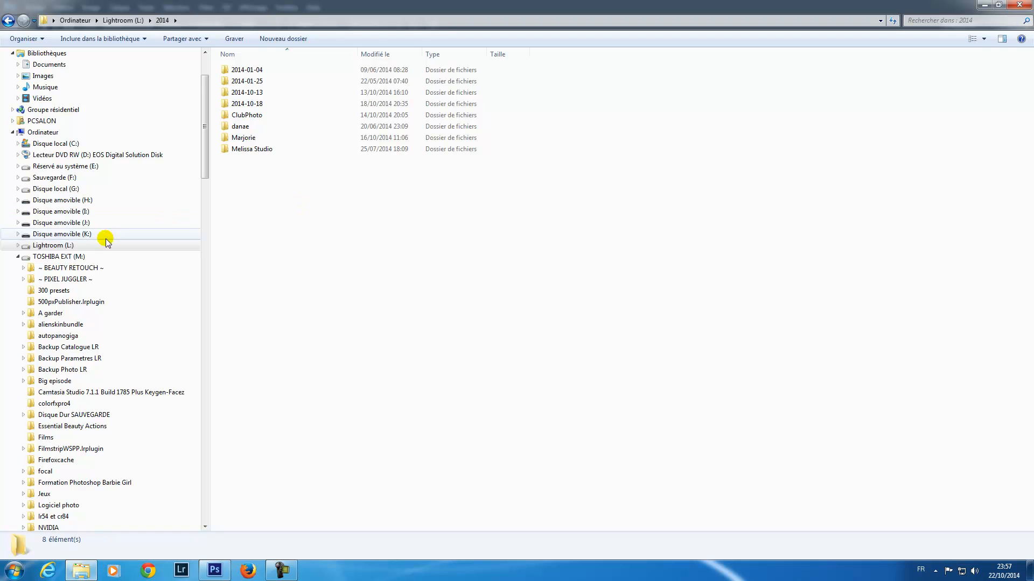
{"action": "left_click", "coordinate": [17, 246]}
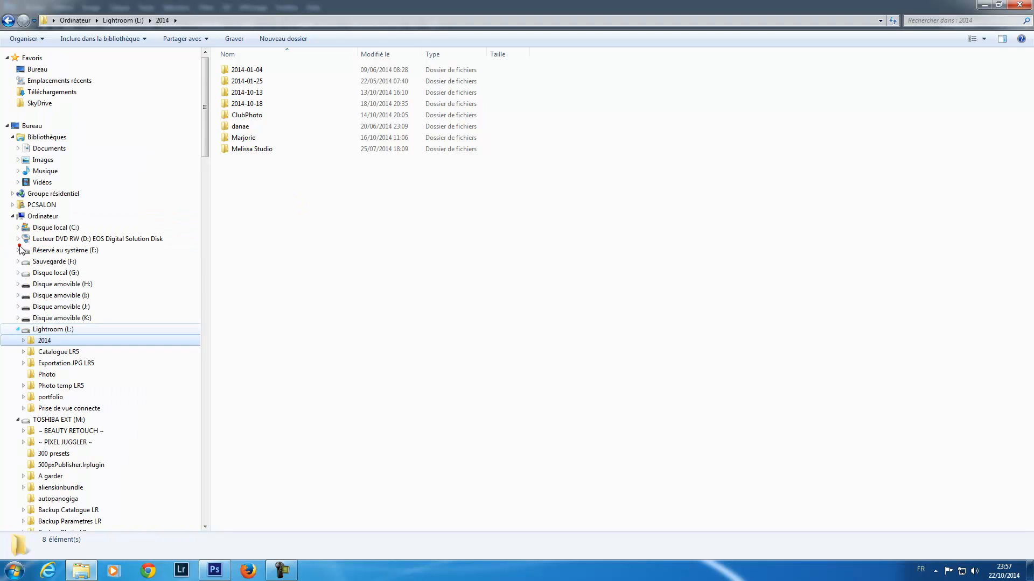
{"action": "left_click", "coordinate": [46, 374]}
{"action": "right_click", "coordinate": [305, 154]}
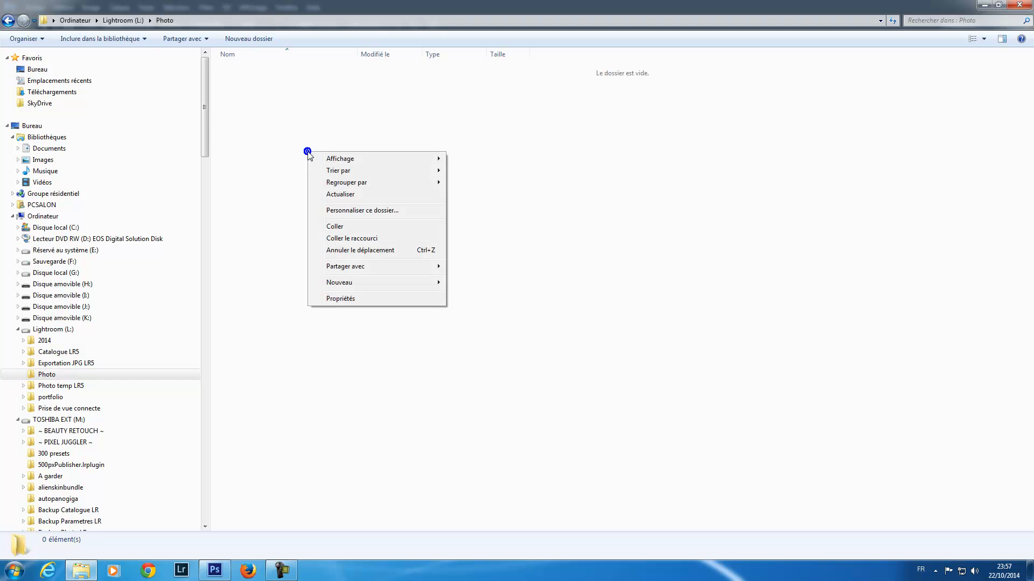
{"action": "left_click", "coordinate": [337, 227]}
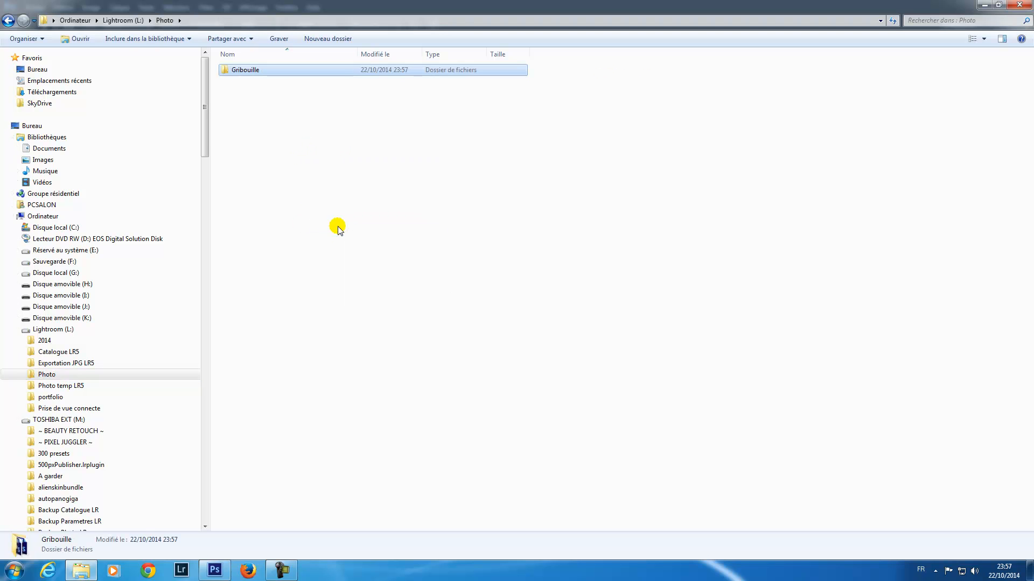
{"action": "left_click", "coordinate": [463, 210]}
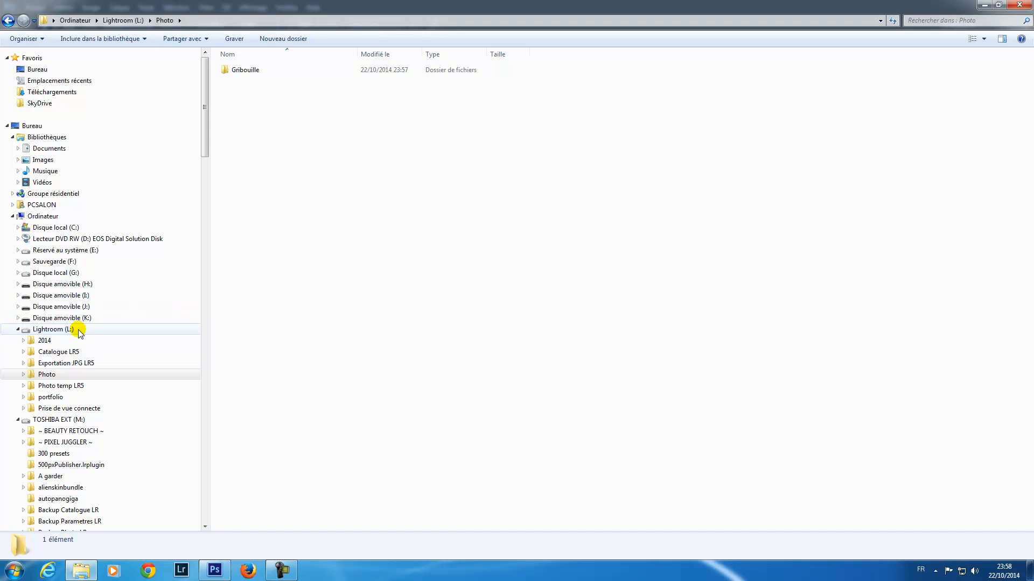
Start Lightroom and relaunch it with Catalogue Formation sauvegarde.lrcat from the Catalogue LR5\Formation sauvegarde folder on the Lightroom (L:) drive.
{"action": "left_click", "coordinate": [181, 572]}
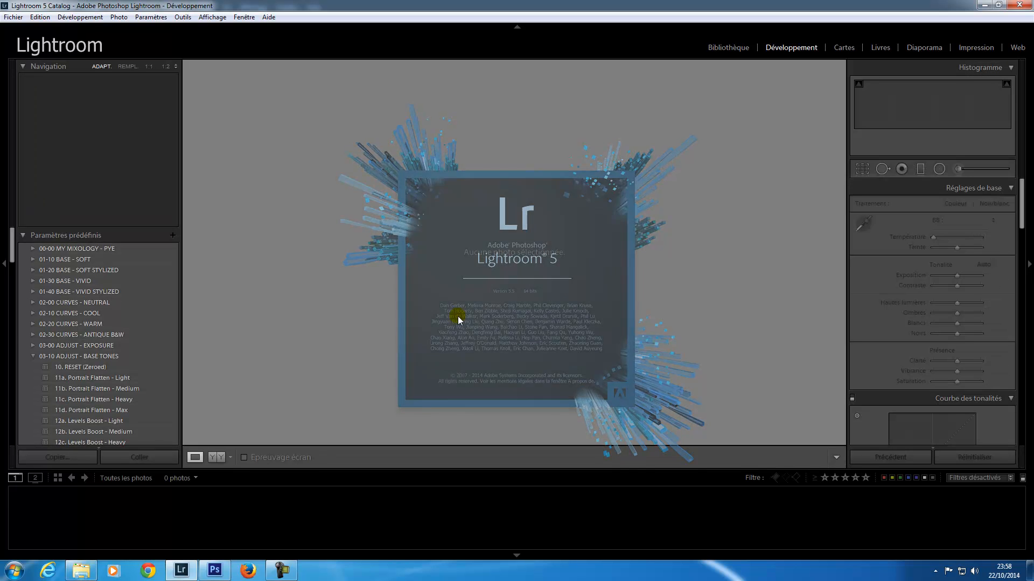
{"action": "left_click", "coordinate": [18, 18]}
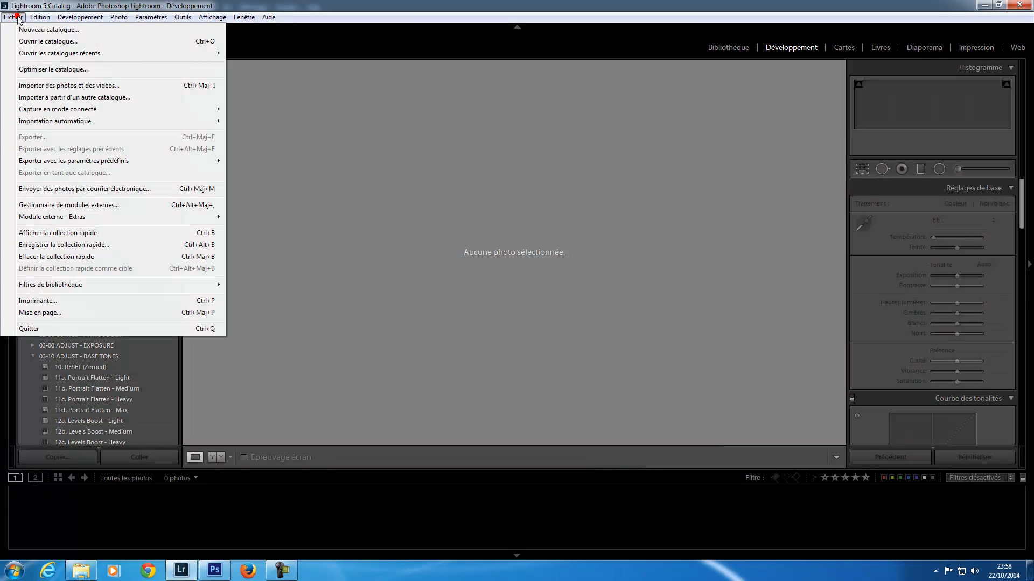
{"action": "left_click", "coordinate": [54, 43]}
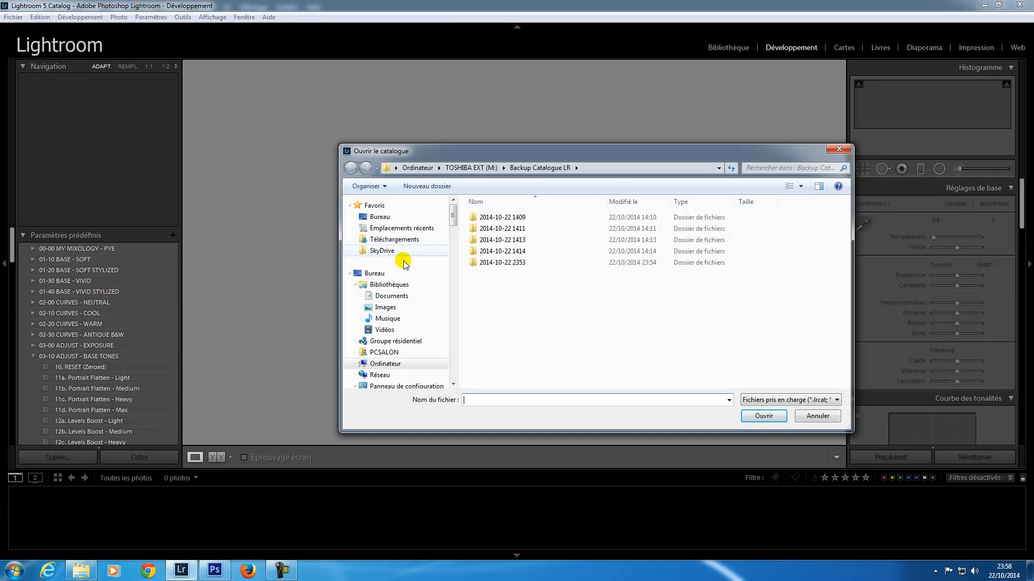
{"action": "left_click", "coordinate": [355, 375]}
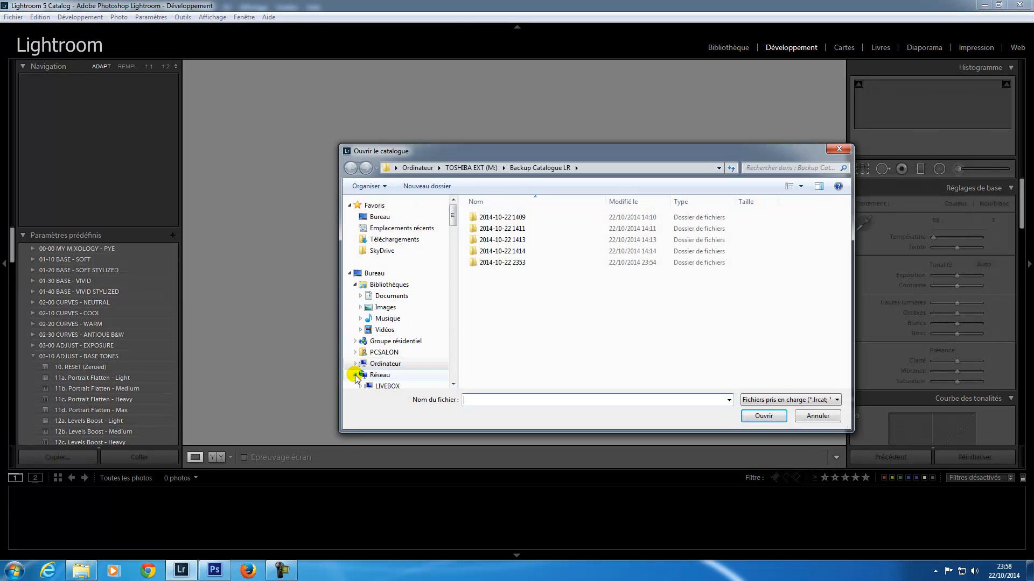
{"action": "left_click", "coordinate": [355, 364]}
{"action": "left_click", "coordinate": [392, 359]}
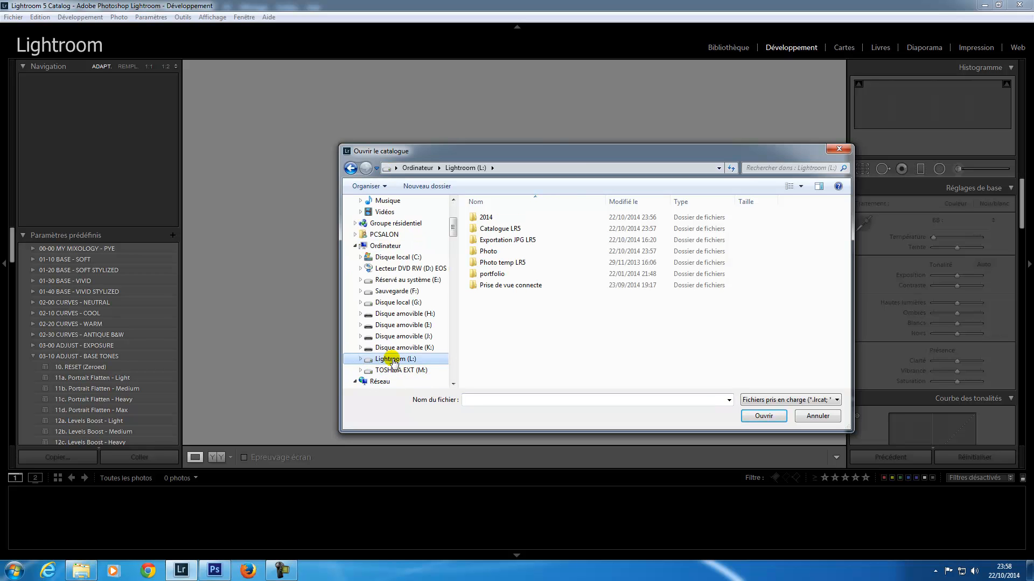
{"action": "double_click", "coordinate": [501, 229]}
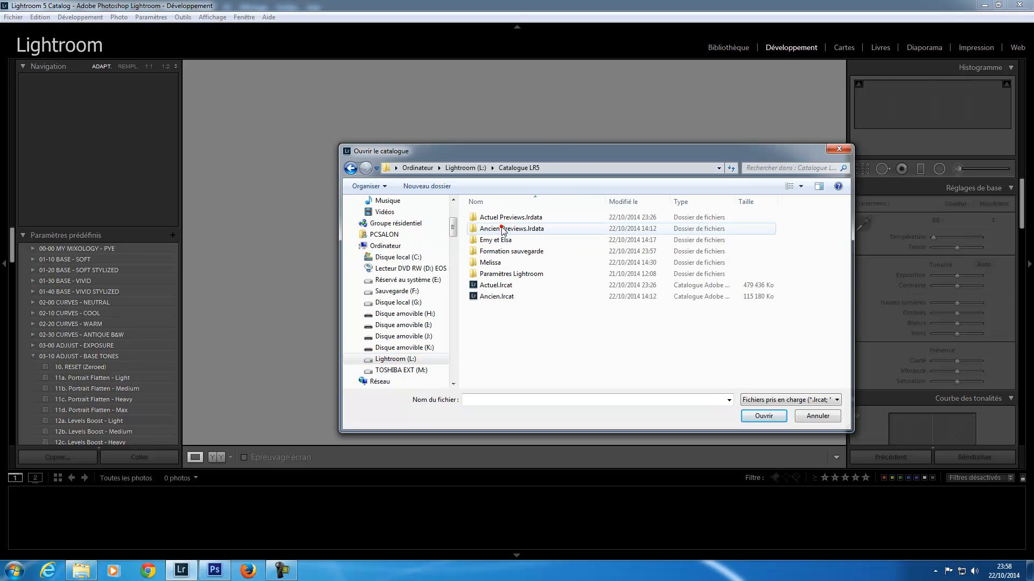
{"action": "double_click", "coordinate": [509, 251]}
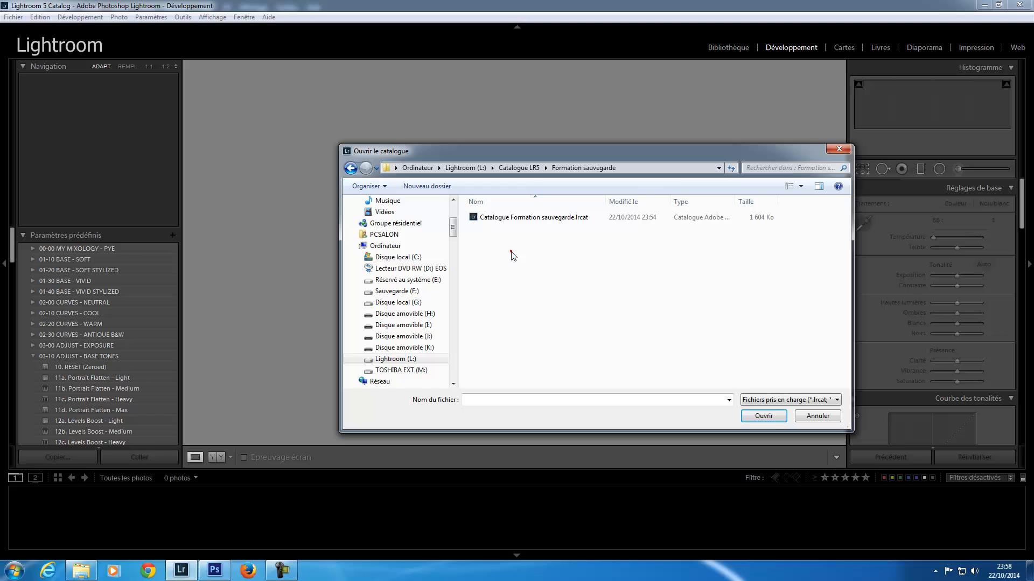
{"action": "left_click", "coordinate": [553, 220]}
{"action": "left_click", "coordinate": [773, 418]}
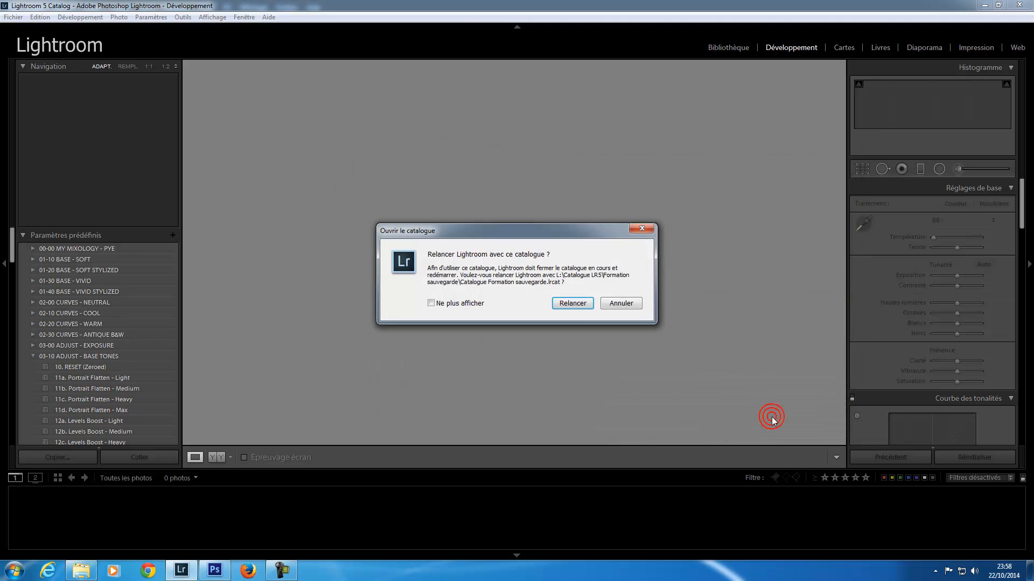
{"action": "left_click", "coordinate": [573, 303]}
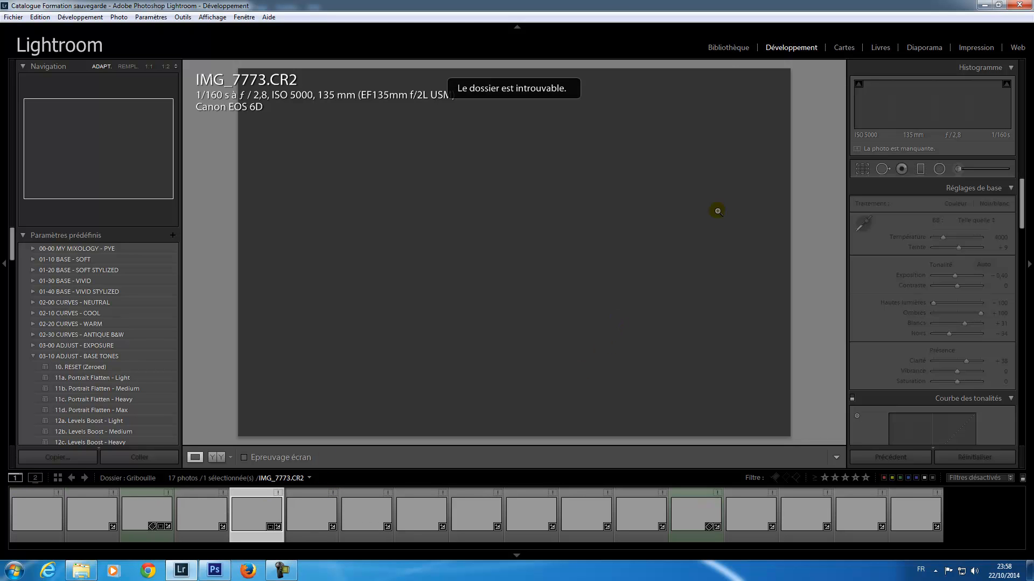
In the Library module, relink the missing Gribouille folder to the Gribouille folder in L:\Photo.
{"action": "left_click", "coordinate": [729, 50]}
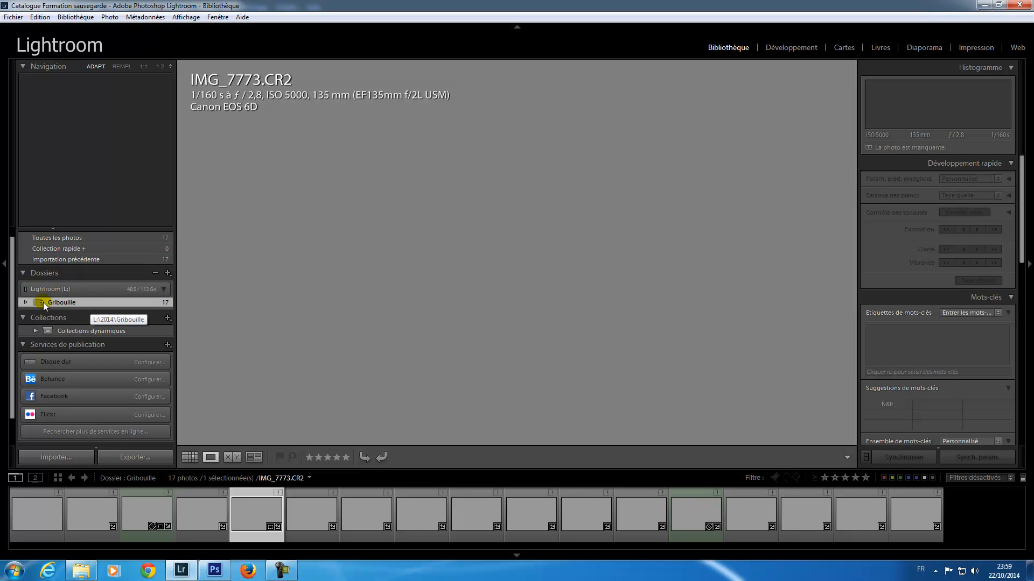
{"action": "right_click", "coordinate": [96, 304]}
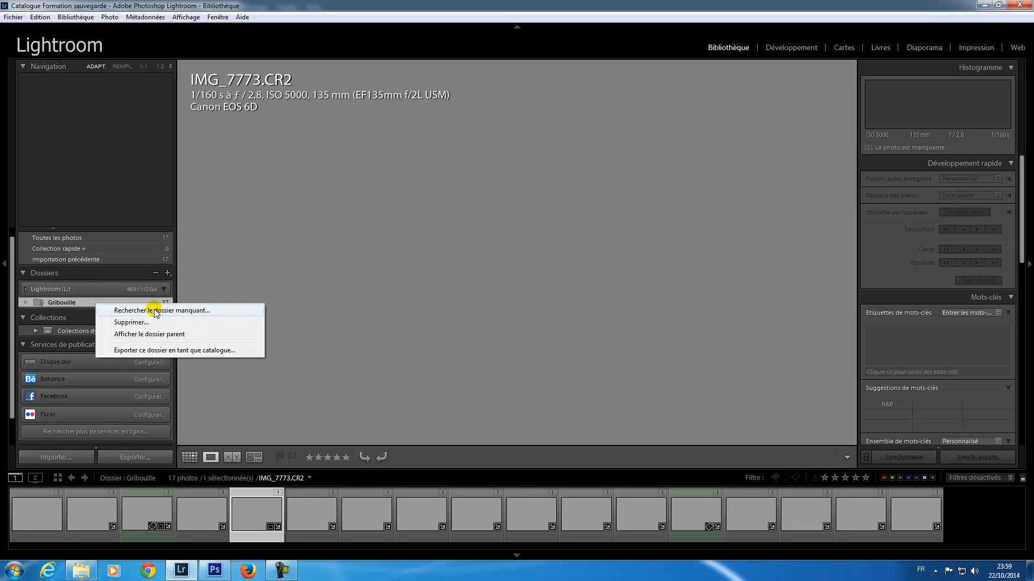
{"action": "left_click", "coordinate": [86, 304]}
{"action": "right_click", "coordinate": [90, 305]}
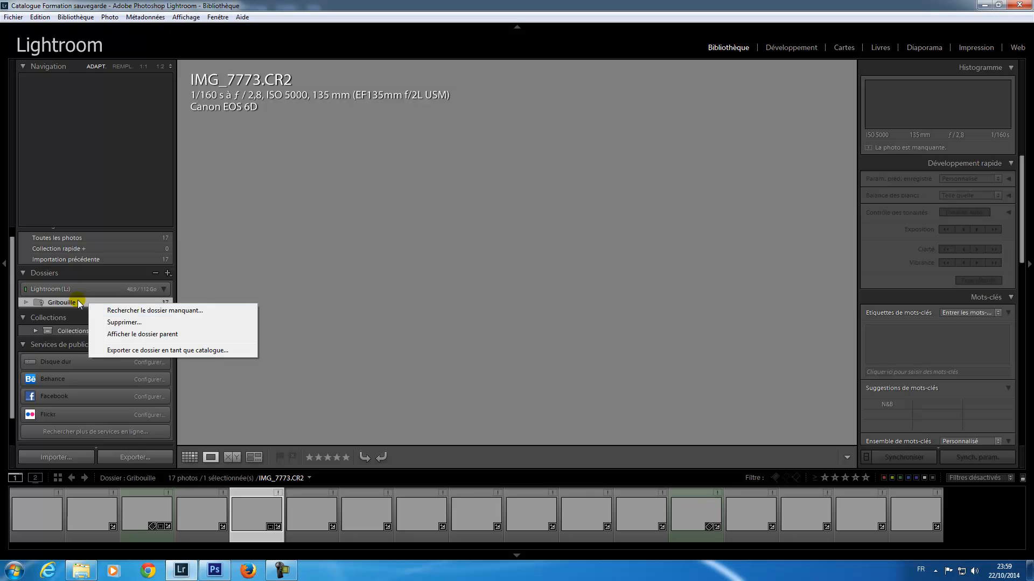
{"action": "left_click", "coordinate": [183, 311]}
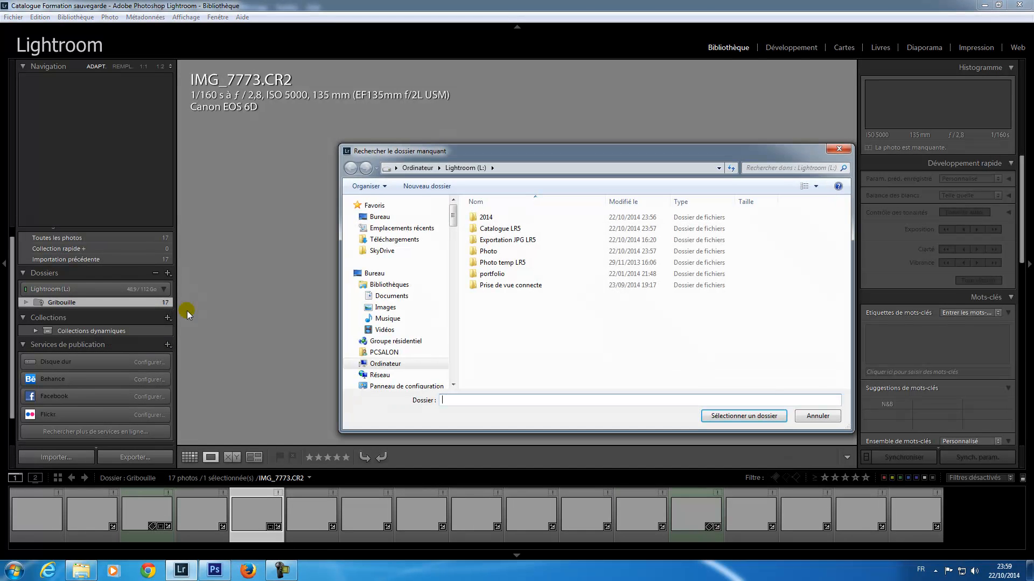
{"action": "double_click", "coordinate": [488, 251]}
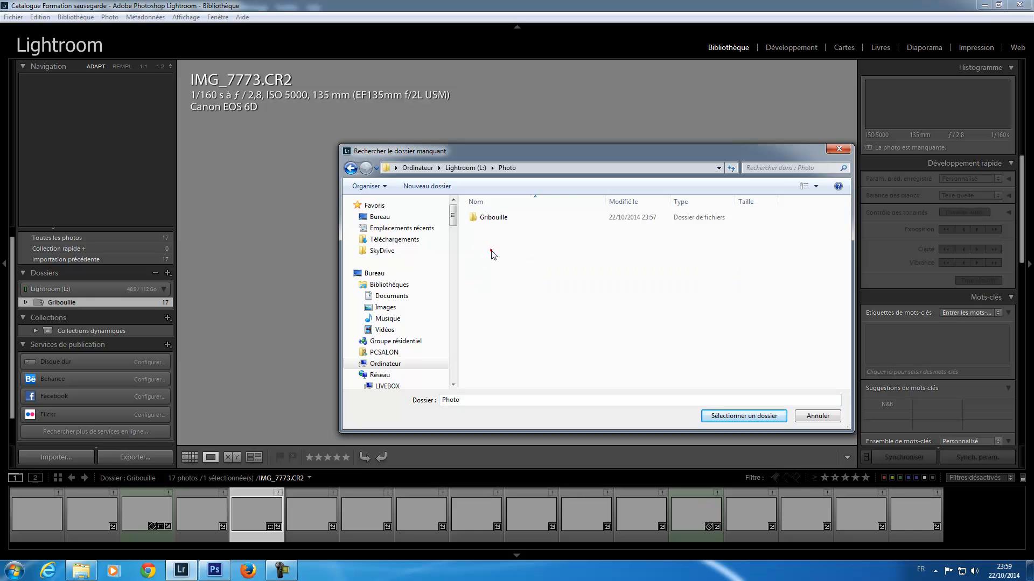
{"action": "left_click", "coordinate": [498, 219]}
{"action": "left_click", "coordinate": [745, 417]}
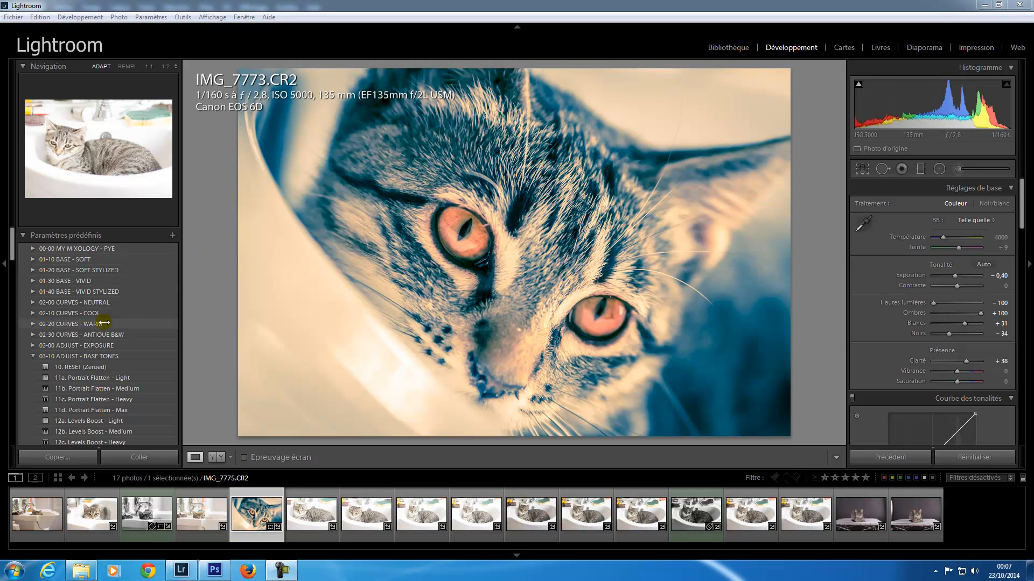
Browse the develop presets and apply Fashion Vintage 1 - Lightroom_Blog to photo IMG_7778.CR2.
{"action": "left_click_drag", "start_coordinate": [12, 256], "coordinate": [12, 289]}
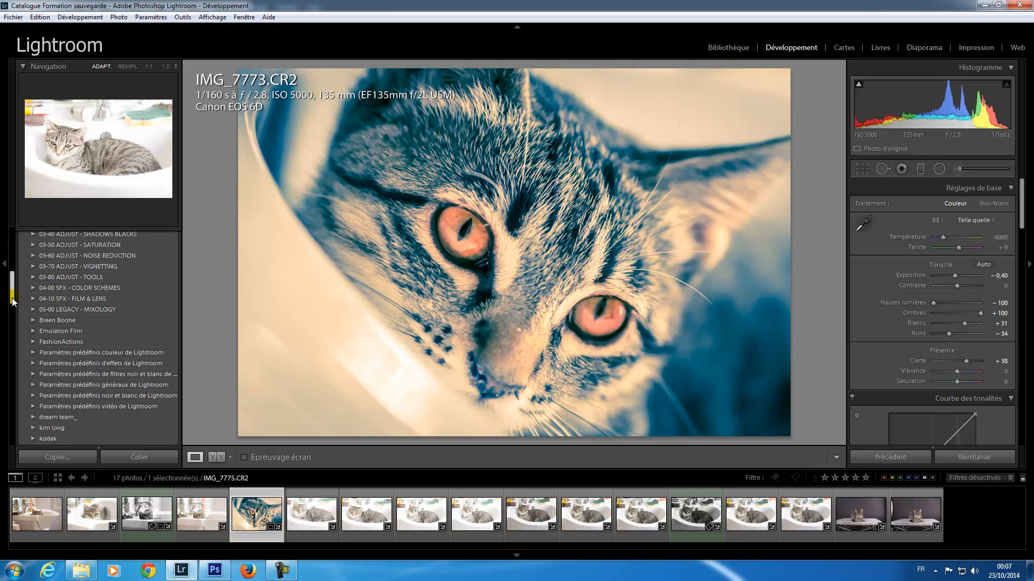
{"action": "left_click", "coordinate": [81, 290]}
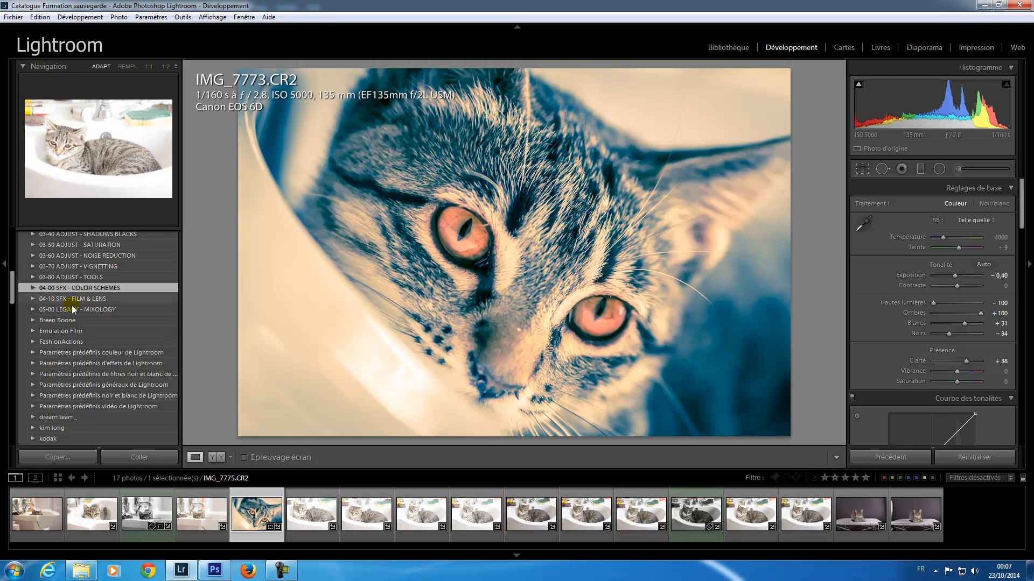
{"action": "left_click_drag", "start_coordinate": [13, 303], "coordinate": [14, 368]}
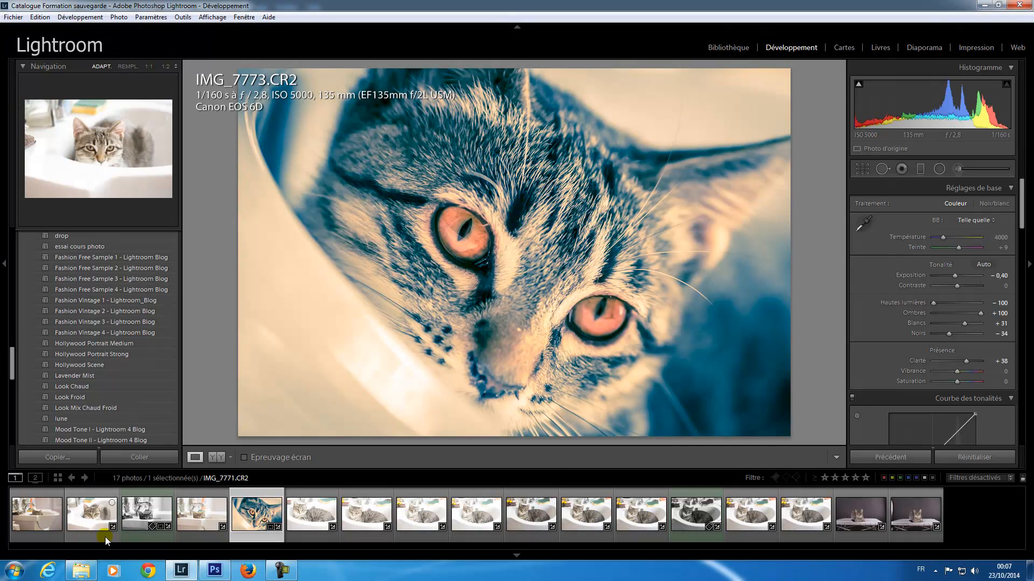
{"action": "left_click", "coordinate": [536, 536]}
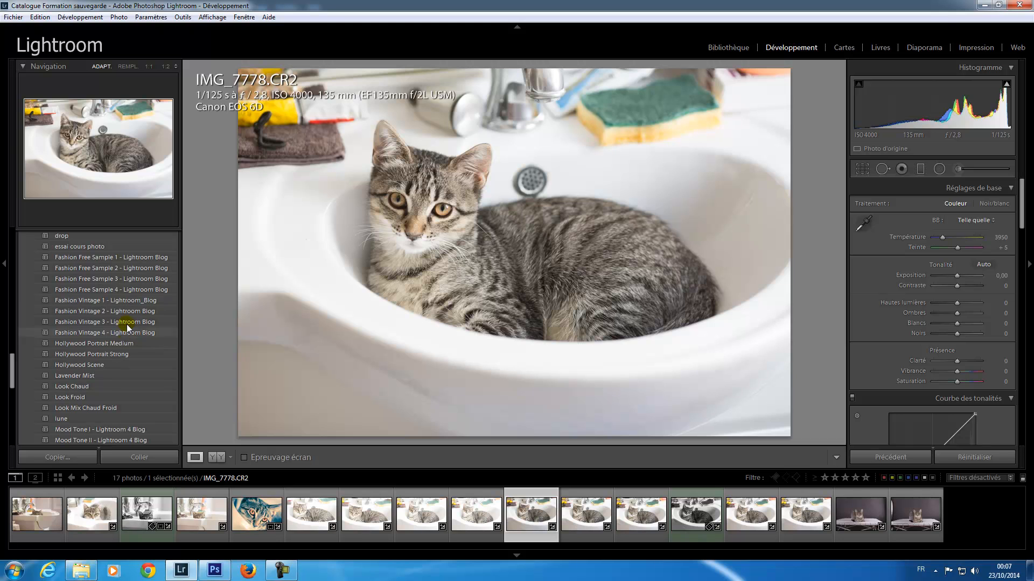
{"action": "left_click", "coordinate": [127, 300]}
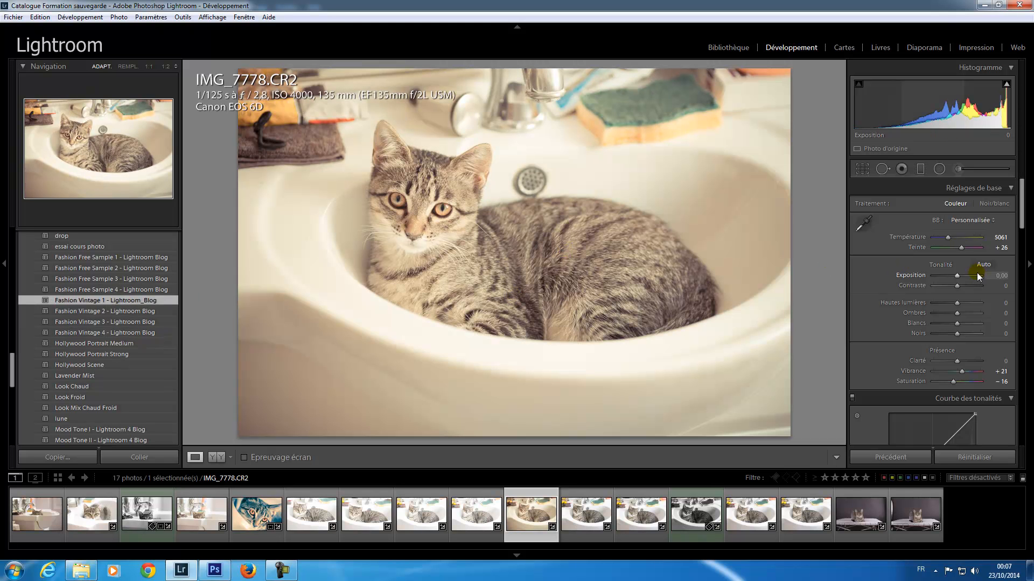
{"action": "mouse_move", "coordinate": [1021, 217]}
{"action": "left_mouse_down"}
{"action": "mouse_move", "coordinate": [1021, 347]}
{"action": "mouse_move", "coordinate": [1022, 208]}
{"action": "left_mouse_up"}
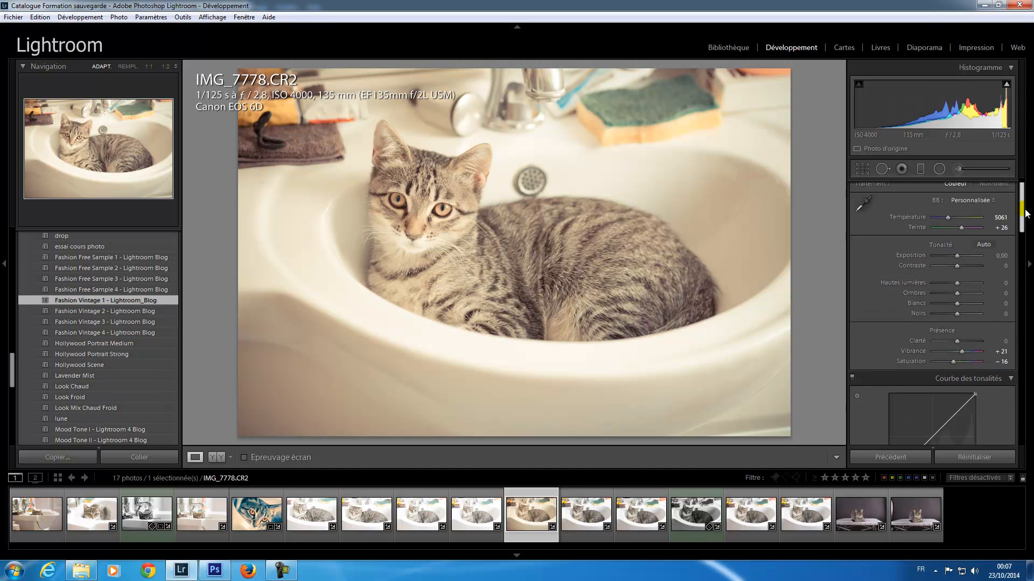
Try the Hollywood Portrait Medium preset on the cat photo, and apply Look Mix Chaud Froid and 12b. Levels Boost - Medium.
{"action": "left_click", "coordinate": [115, 344]}
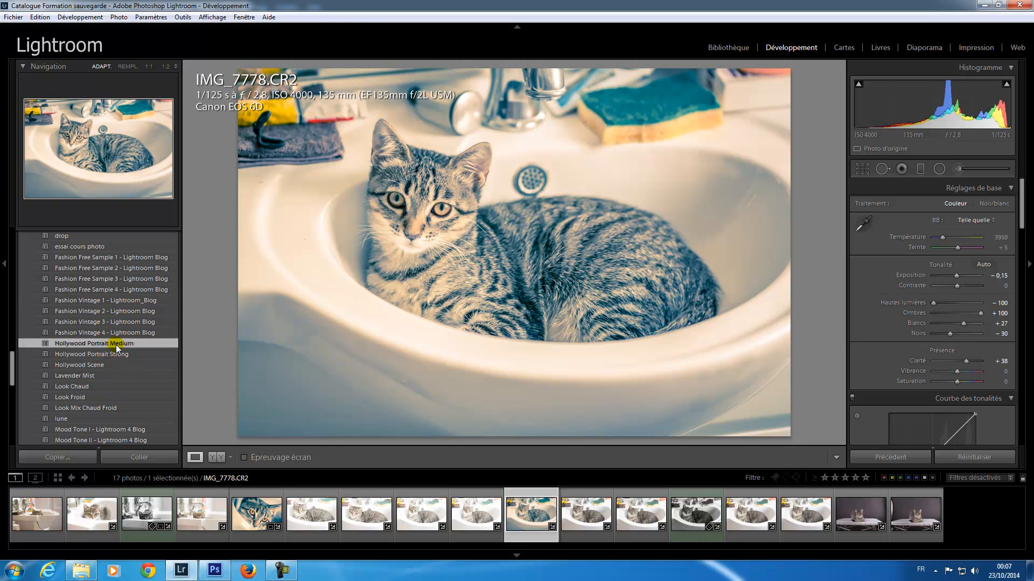
{"action": "left_click", "coordinate": [78, 409]}
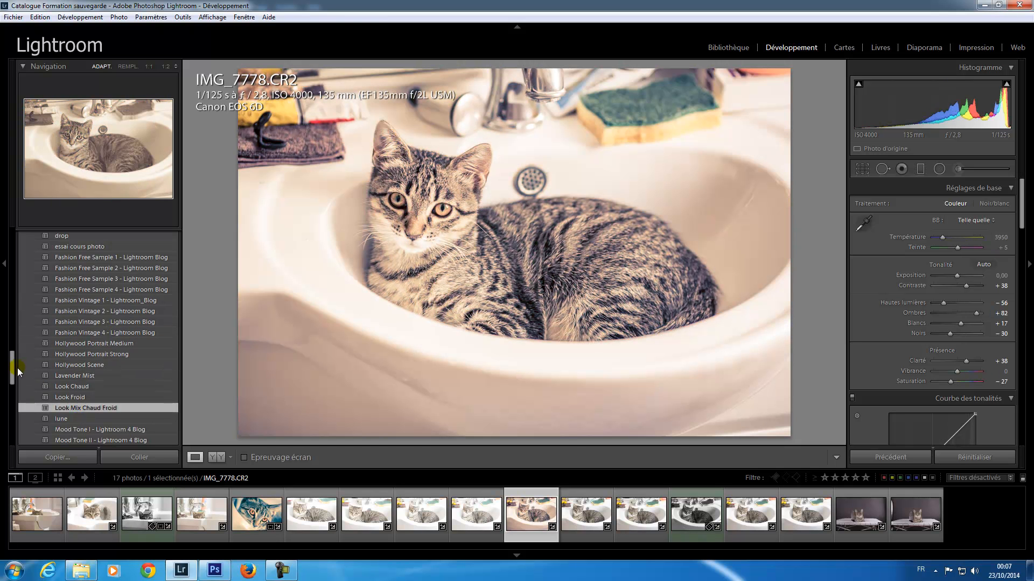
{"action": "left_click_drag", "start_coordinate": [12, 368], "coordinate": [13, 269]}
{"action": "left_click", "coordinate": [82, 281]}
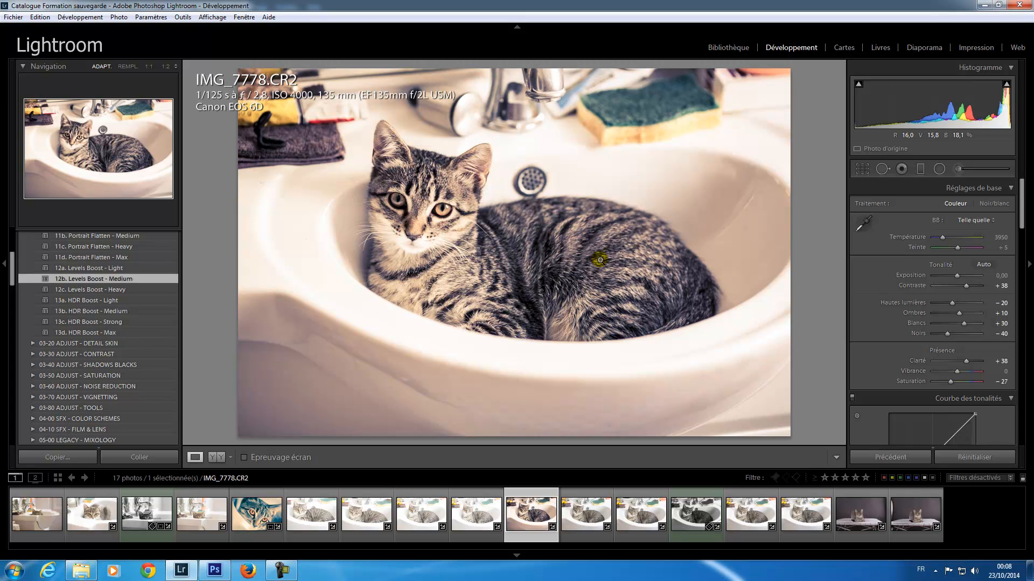
Examine the user export presets for the cat photo, choosing Forum de foto 1000, and cancel the export.
{"action": "right_click", "coordinate": [512, 239]}
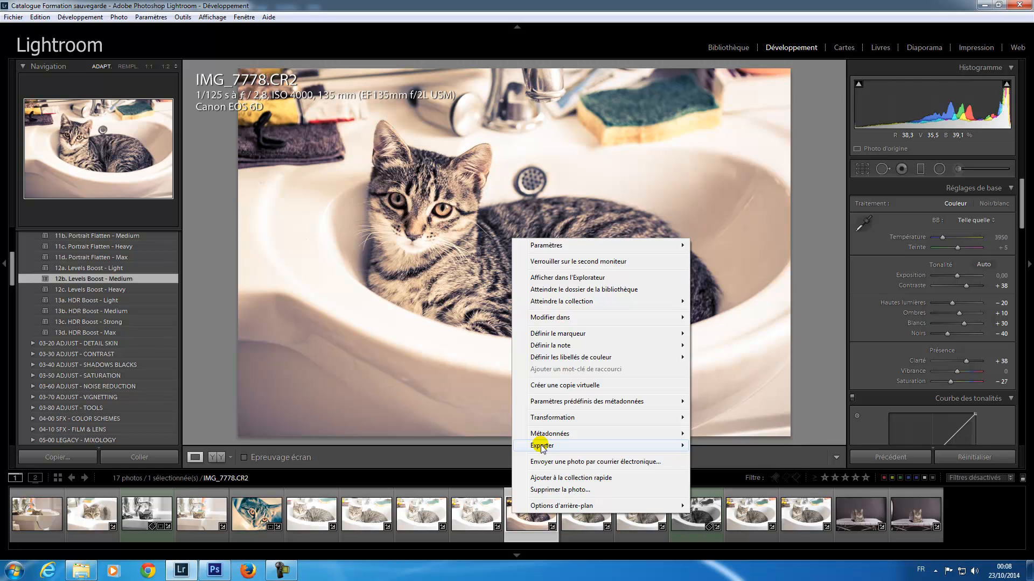
{"action": "mouse_move", "coordinate": [546, 447]}
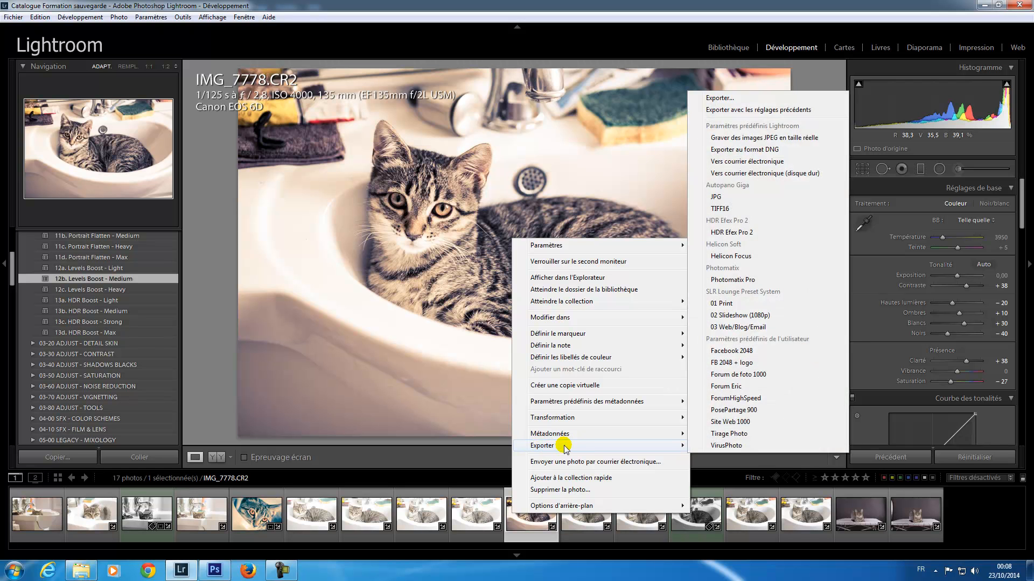
{"action": "left_click", "coordinate": [722, 98]}
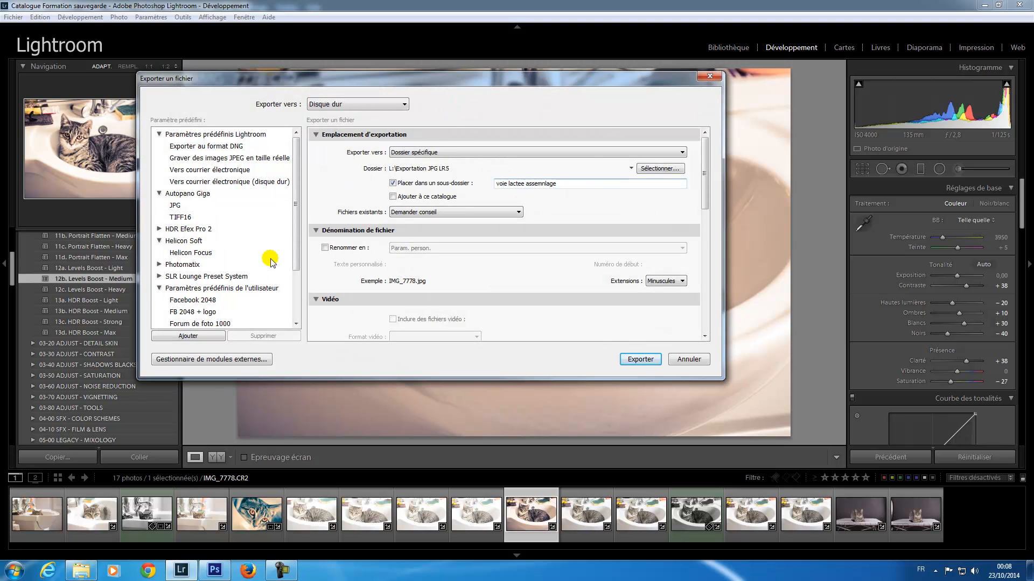
{"action": "left_click_drag", "start_coordinate": [295, 211], "coordinate": [295, 282]}
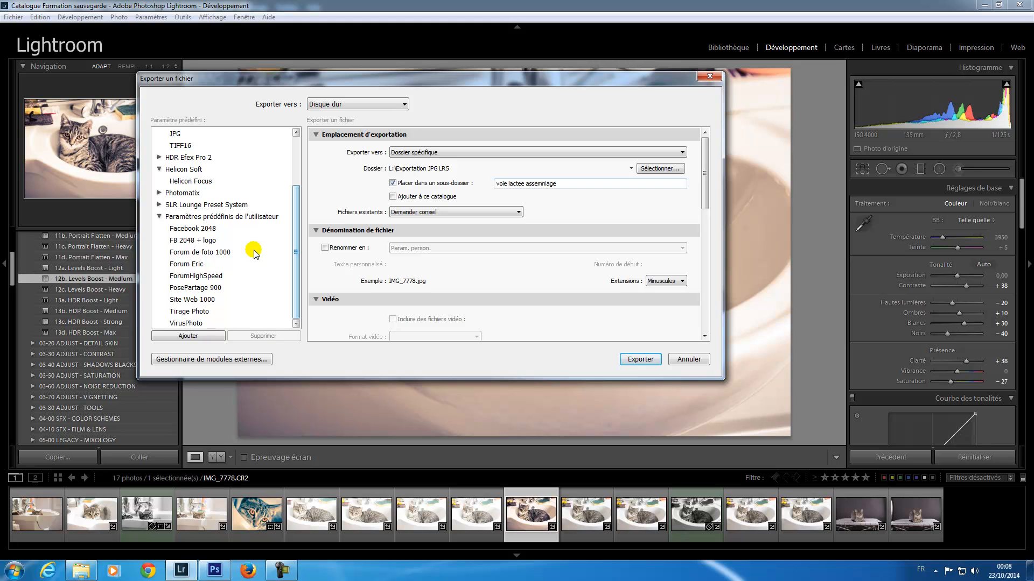
{"action": "left_click", "coordinate": [213, 252]}
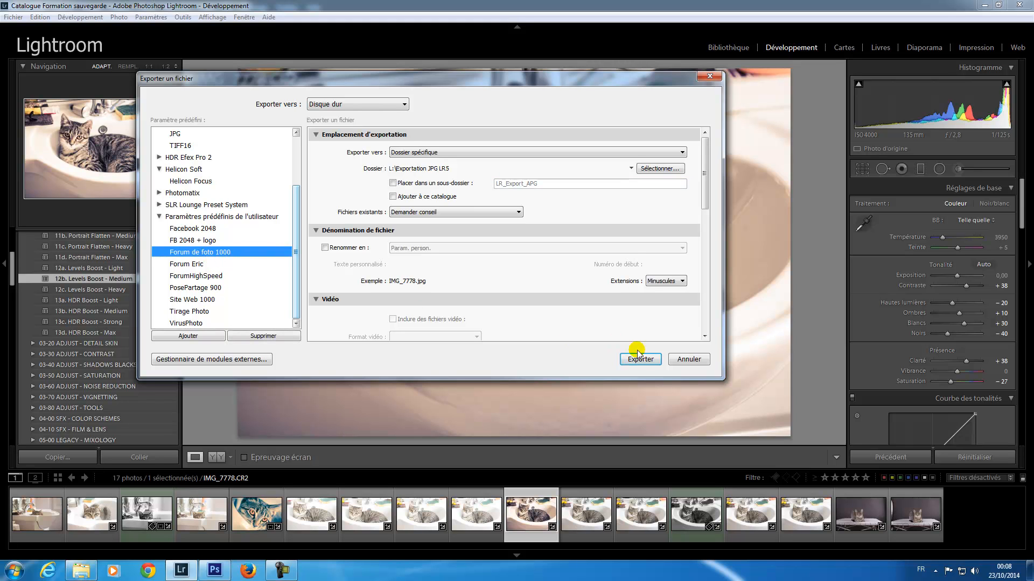
{"action": "left_click", "coordinate": [676, 360]}
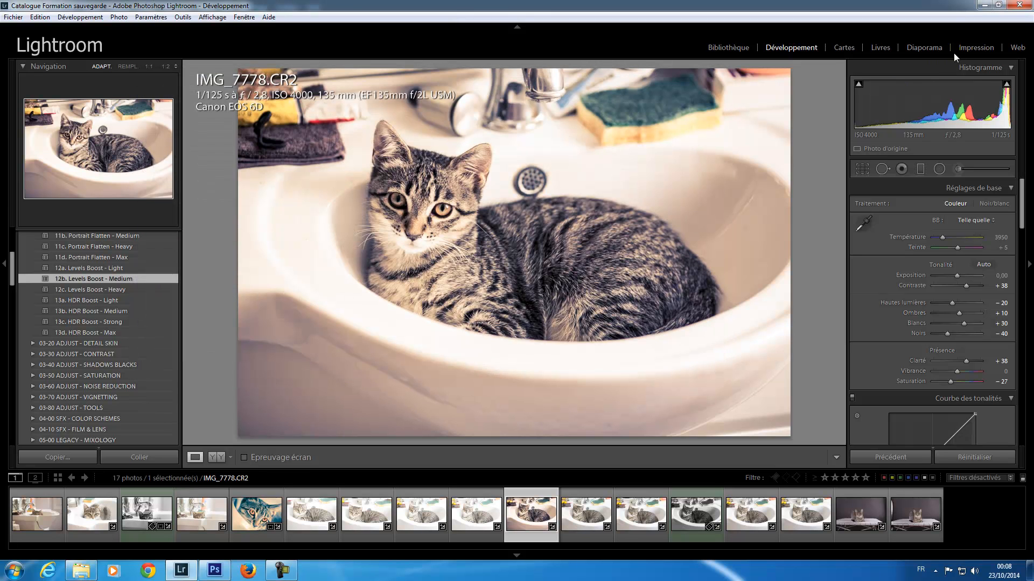
Apply the carte identite user template to the photo in the Print module and return to the Develop module.
{"action": "left_click", "coordinate": [973, 50]}
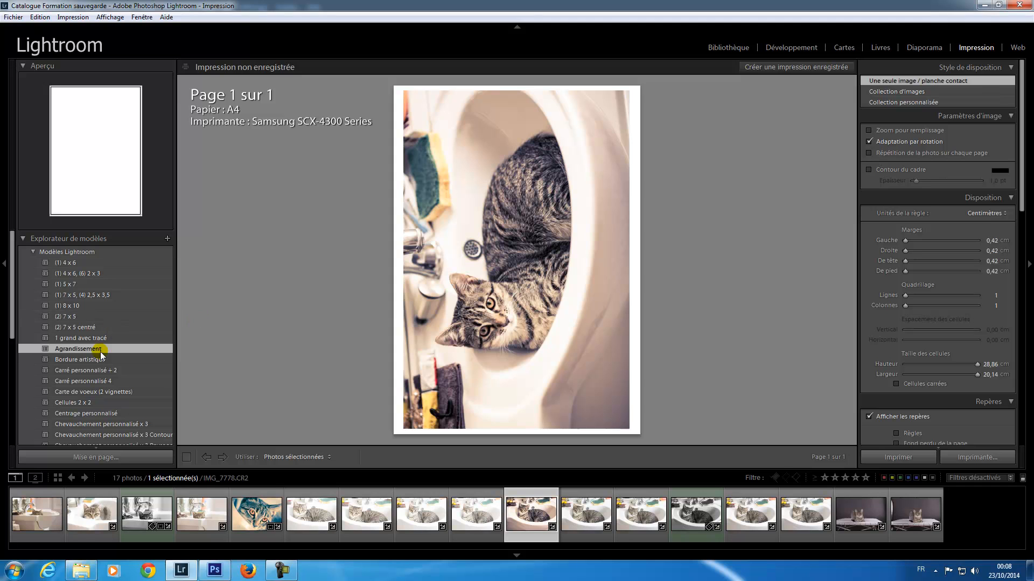
{"action": "left_click_drag", "start_coordinate": [11, 289], "coordinate": [16, 389]}
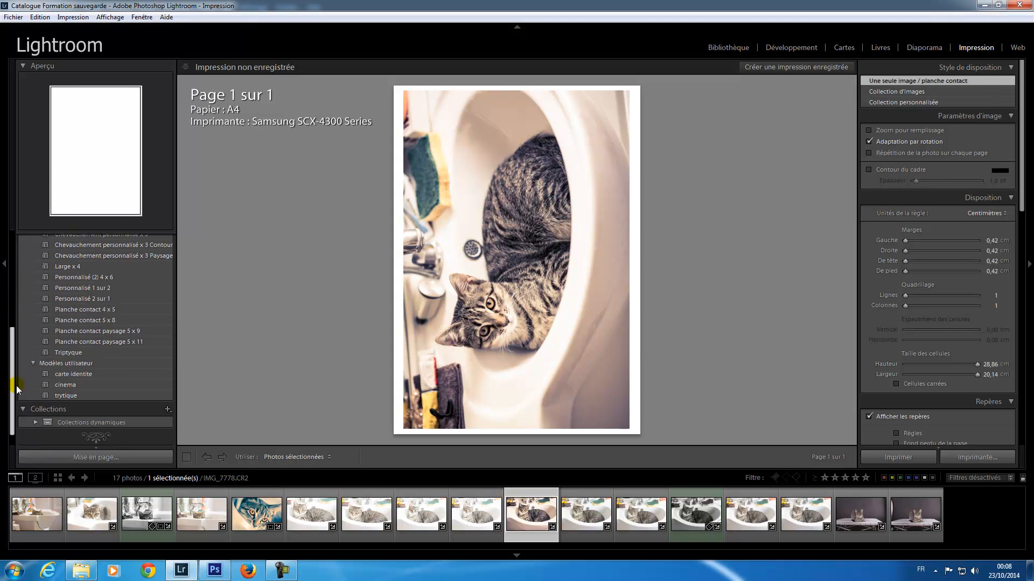
{"action": "left_click", "coordinate": [69, 374]}
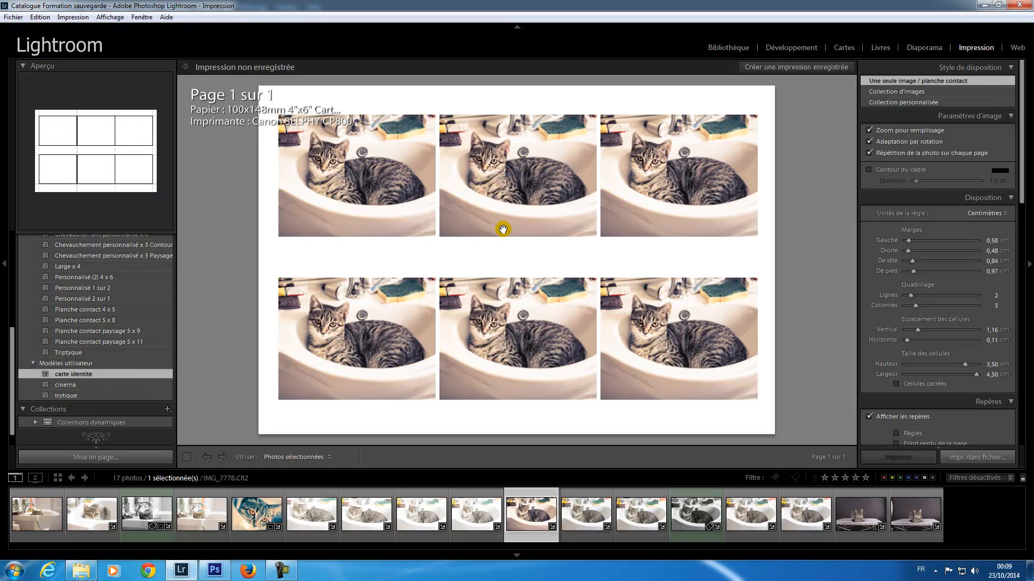
{"action": "left_click", "coordinate": [725, 47]}
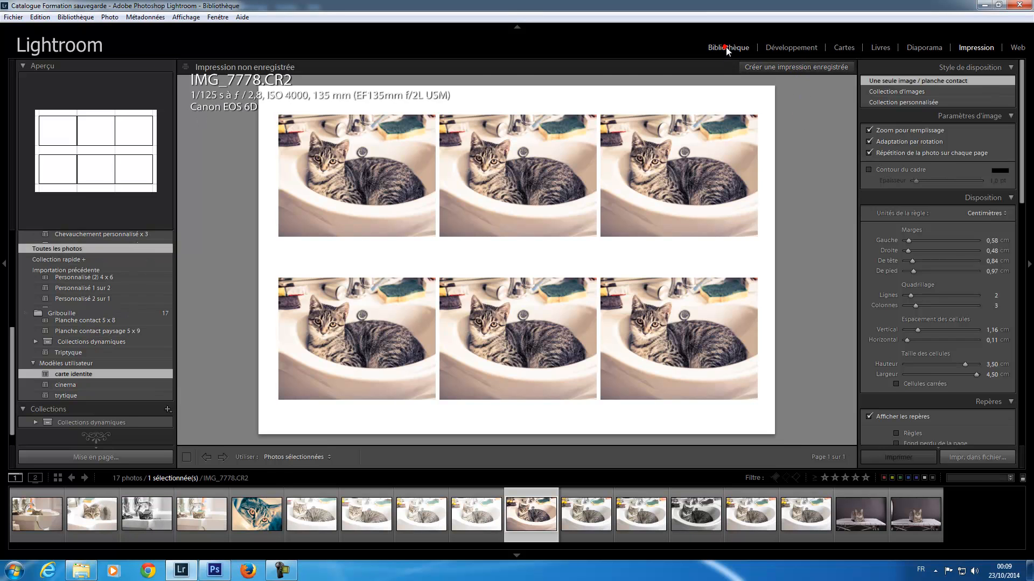
{"action": "left_click", "coordinate": [796, 49]}
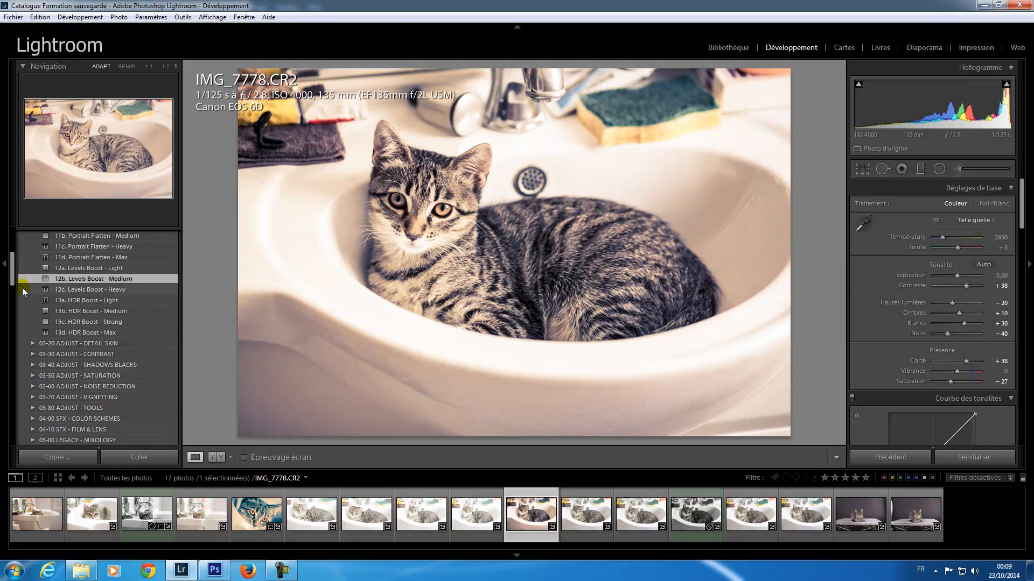
Apply the B&W Toned 2 user preset to the cat photo and show its preset file in Windows Explorer.
{"action": "left_click_drag", "start_coordinate": [12, 275], "coordinate": [17, 344]}
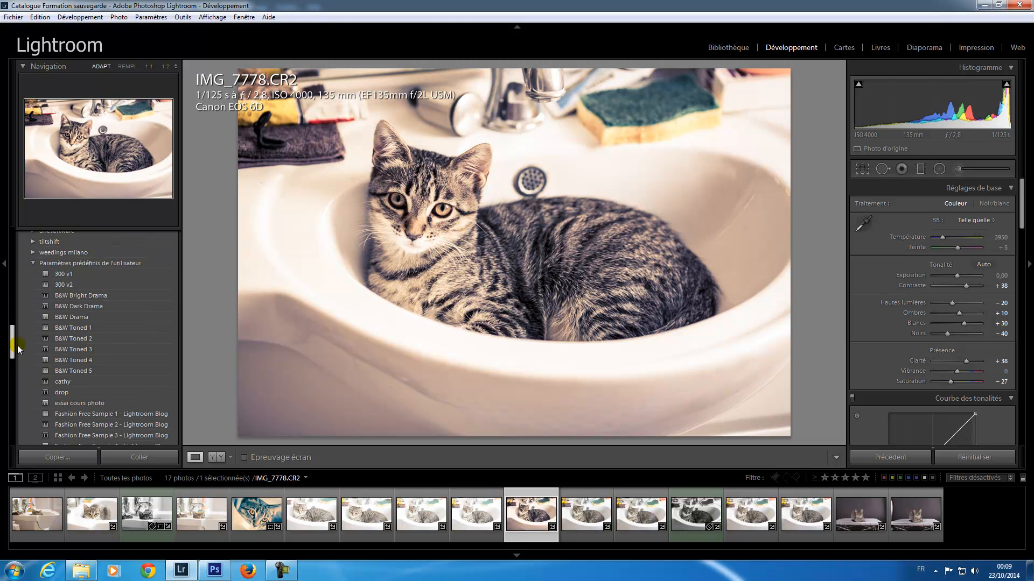
{"action": "left_click", "coordinate": [69, 339]}
{"action": "right_click", "coordinate": [94, 338]}
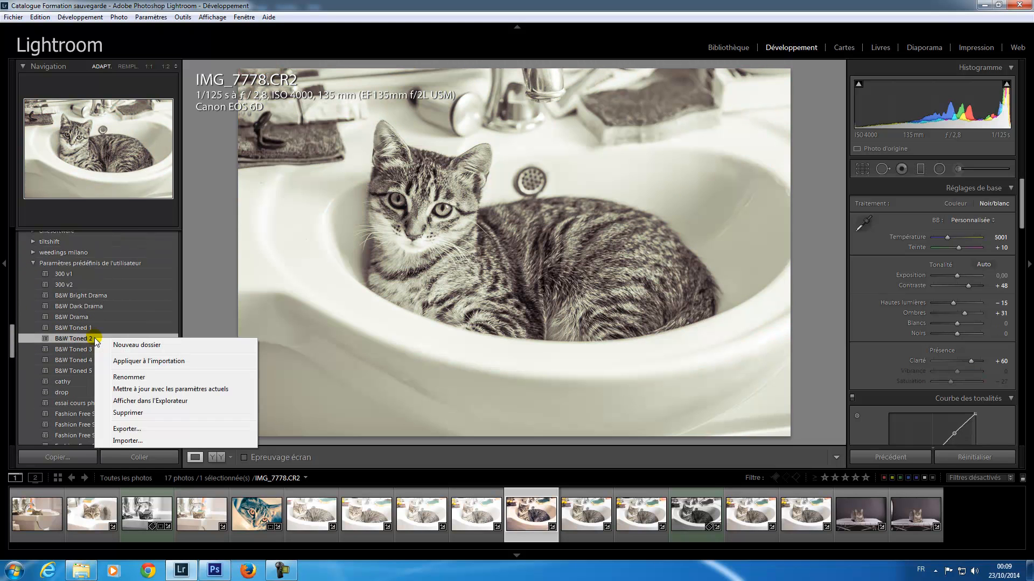
{"action": "left_click", "coordinate": [159, 401]}
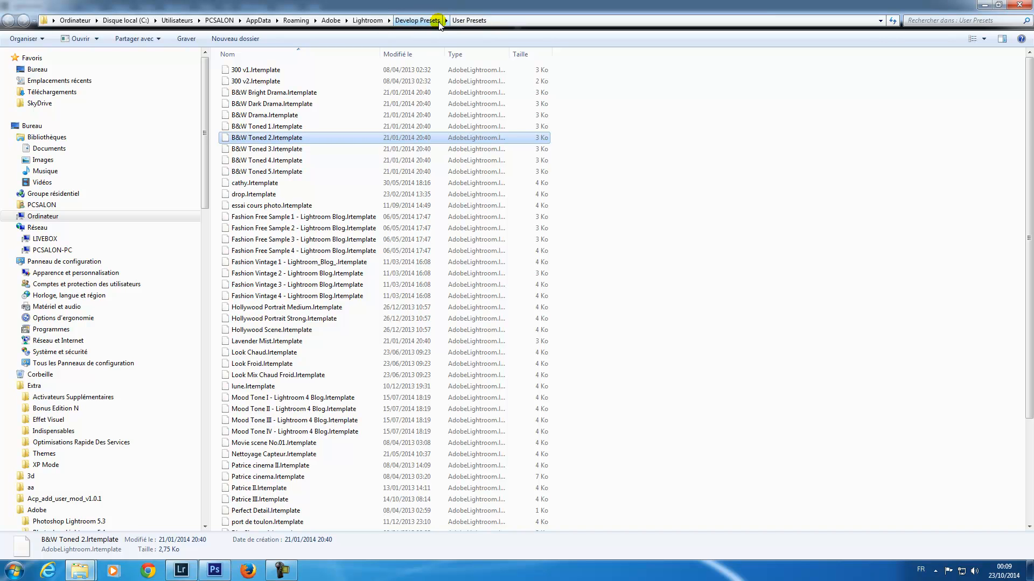
Go up to the Adobe folder under AppData\Roaming and copy its Lightroom folder.
{"action": "left_click", "coordinate": [368, 21]}
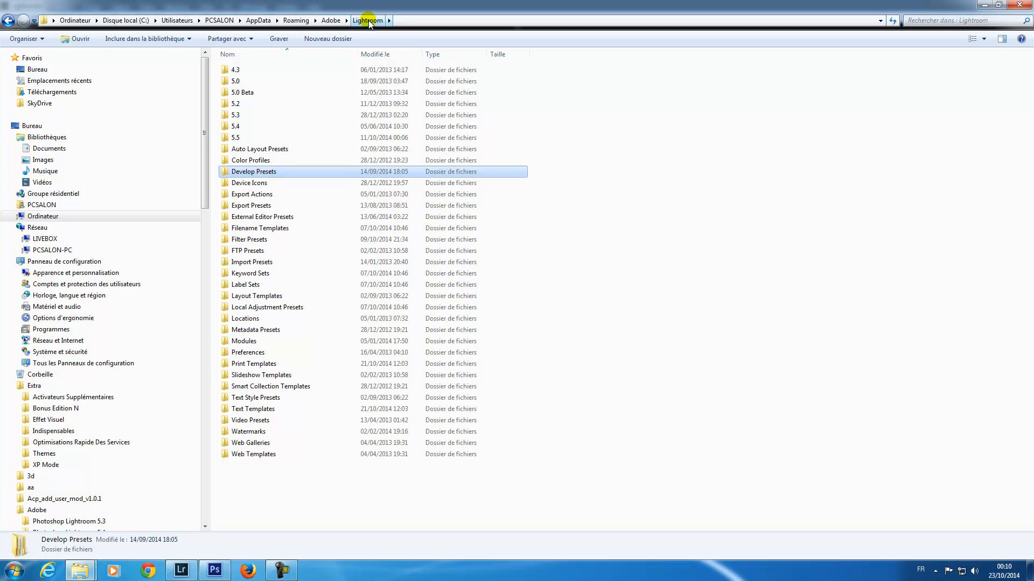
{"action": "left_click", "coordinate": [330, 20]}
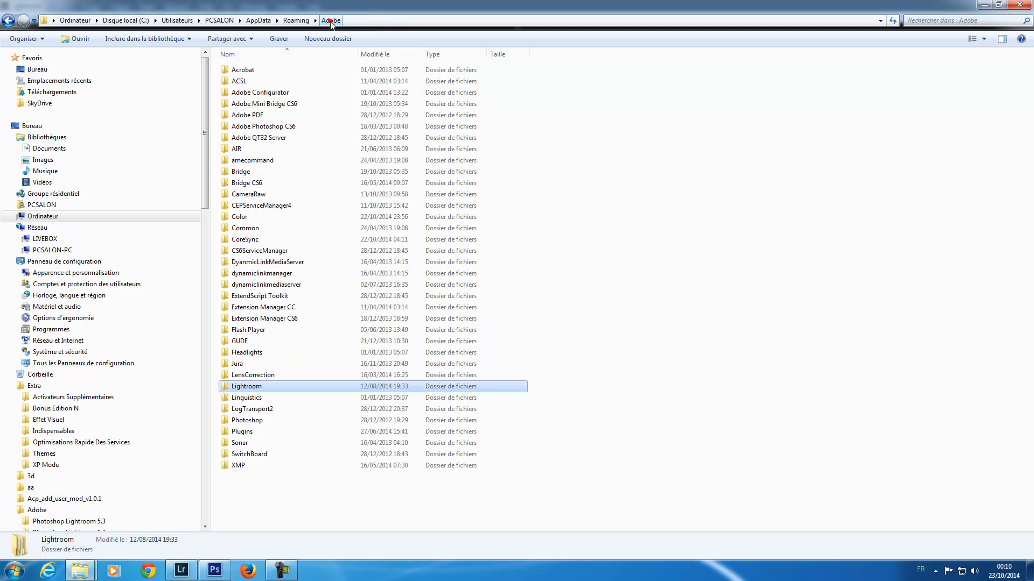
{"action": "right_click", "coordinate": [251, 389]}
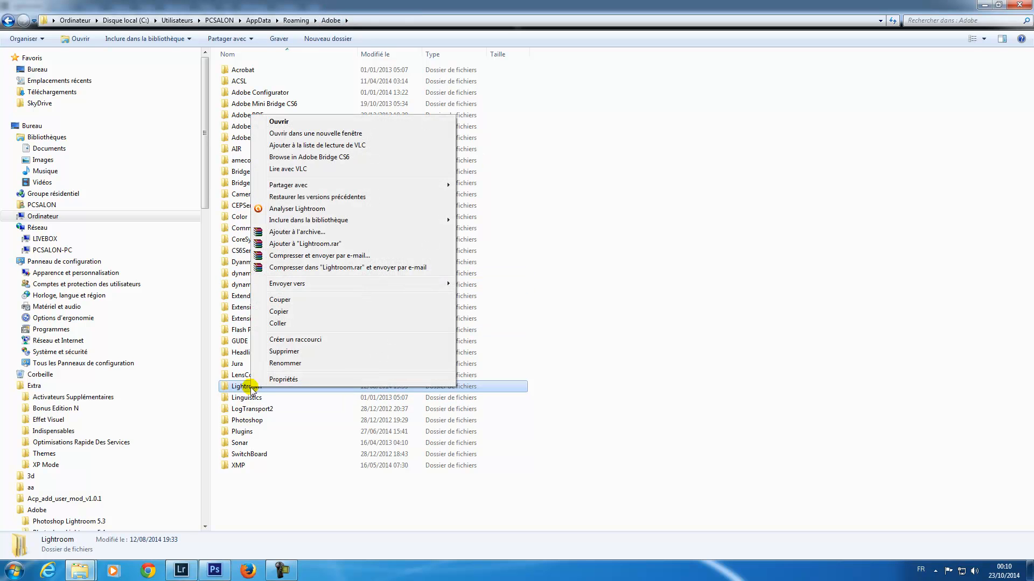
{"action": "left_click", "coordinate": [285, 314]}
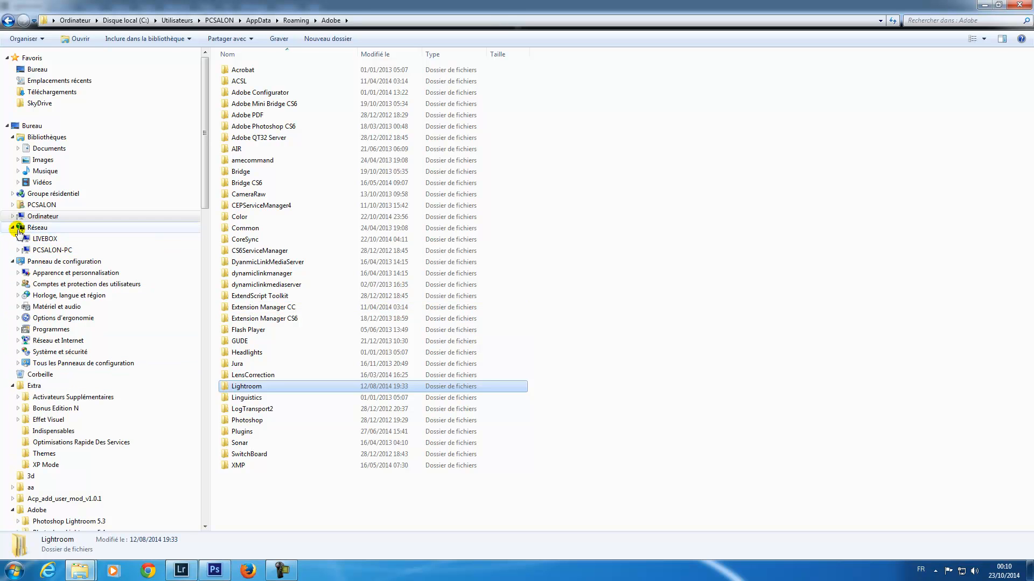
Paste the copied Lightroom folder into Backup Parametres LR on the TOSHIBA EXT (M:) drive.
{"action": "left_click", "coordinate": [12, 216]}
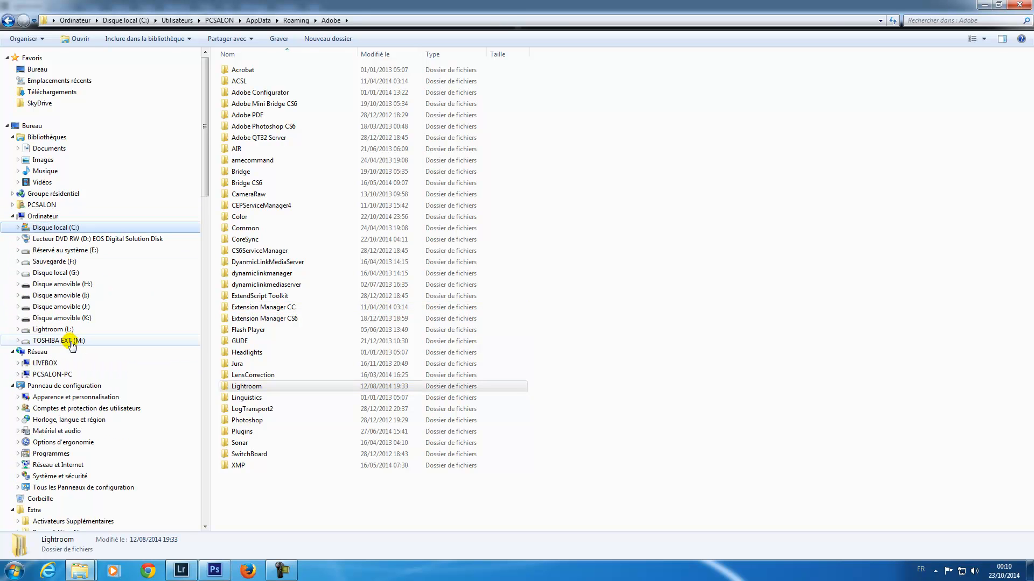
{"action": "left_click", "coordinate": [69, 344]}
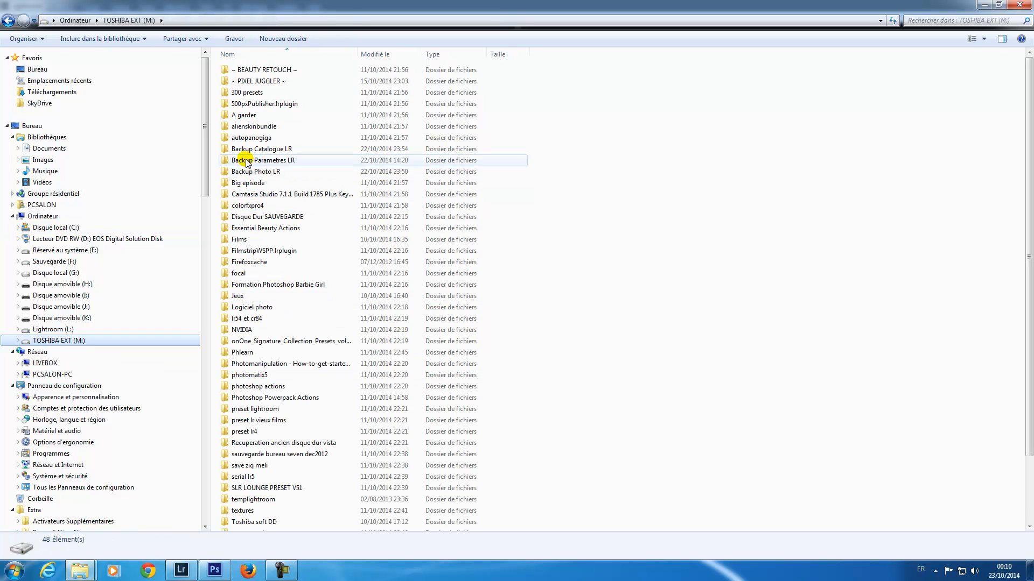
{"action": "left_click", "coordinate": [275, 162]}
{"action": "double_click", "coordinate": [275, 161]}
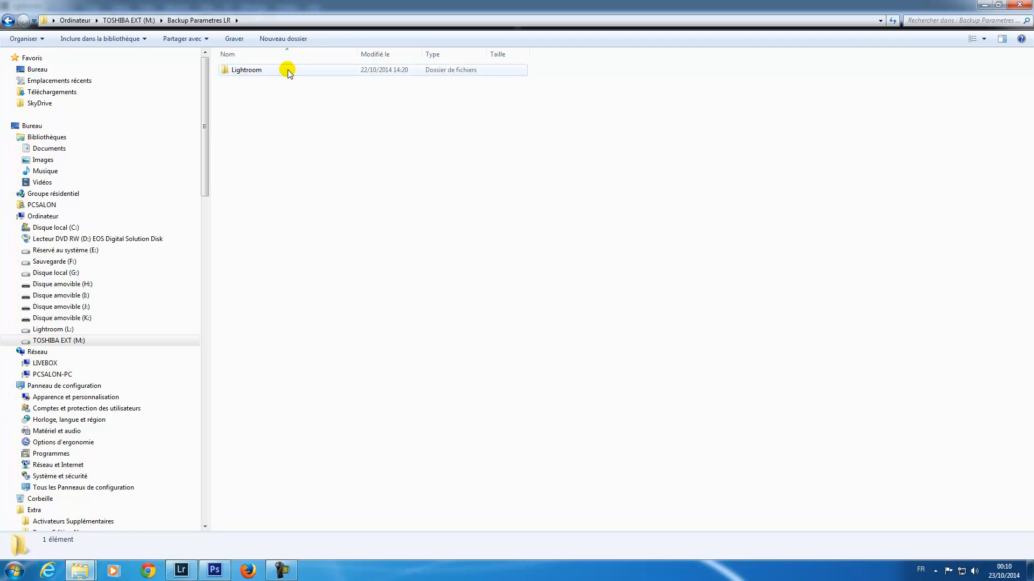
{"action": "right_click", "coordinate": [279, 137]}
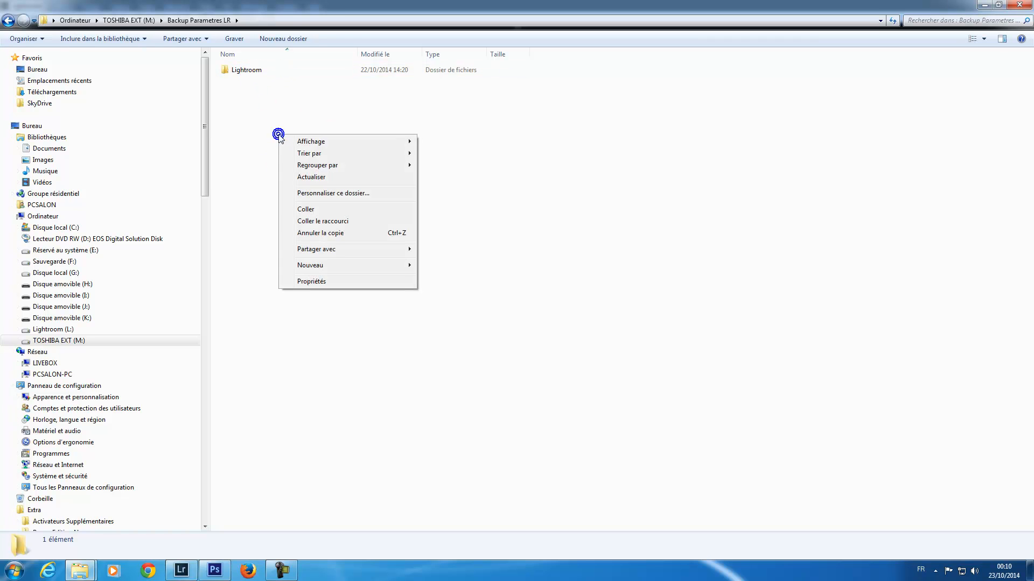
{"action": "left_click", "coordinate": [316, 211]}
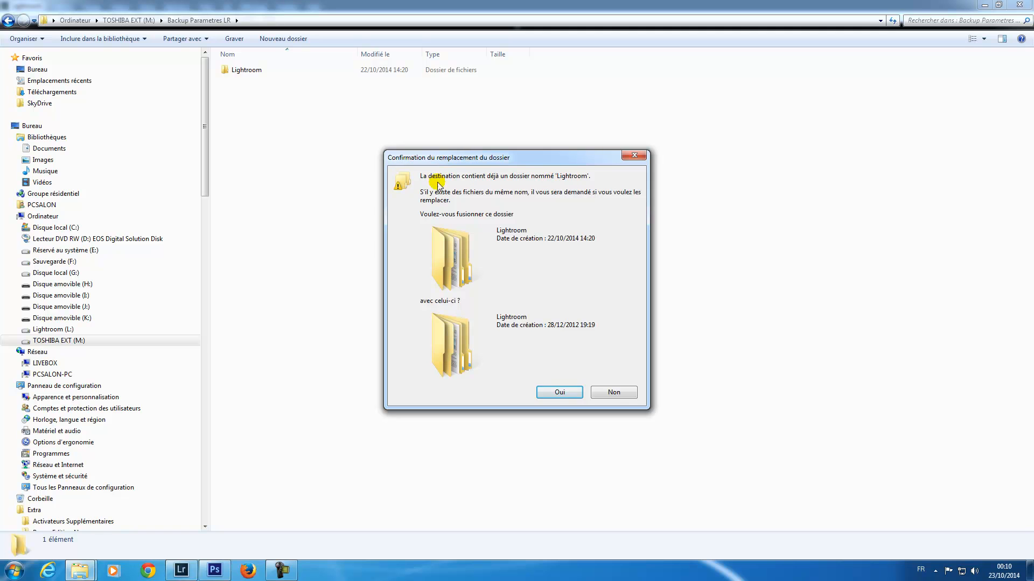
Merge the Lightroom folder and all its subfolders with the existing backup, copying and replacing every conflicting file.
{"action": "left_click", "coordinate": [565, 394]}
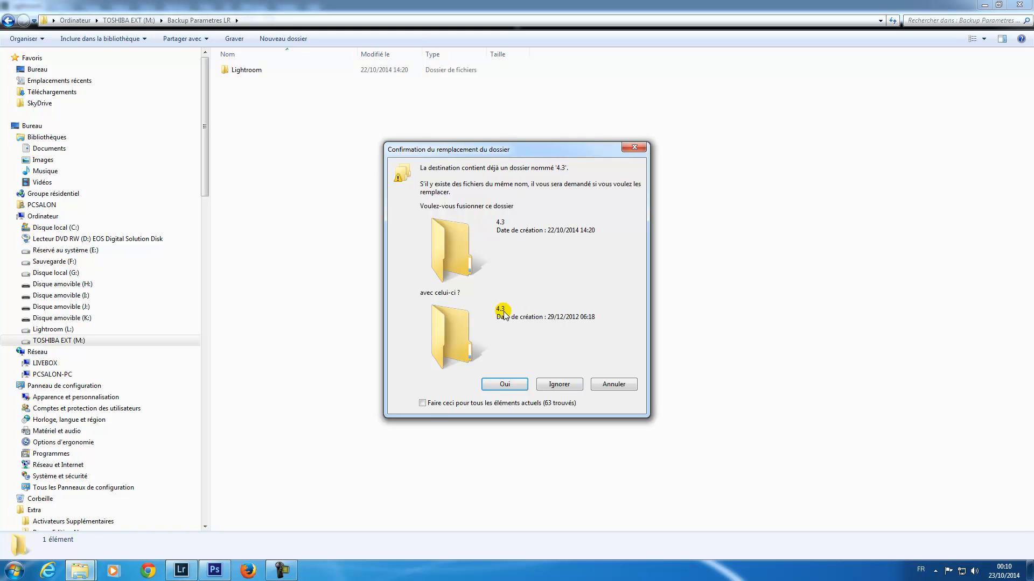
{"action": "left_click", "coordinate": [428, 405]}
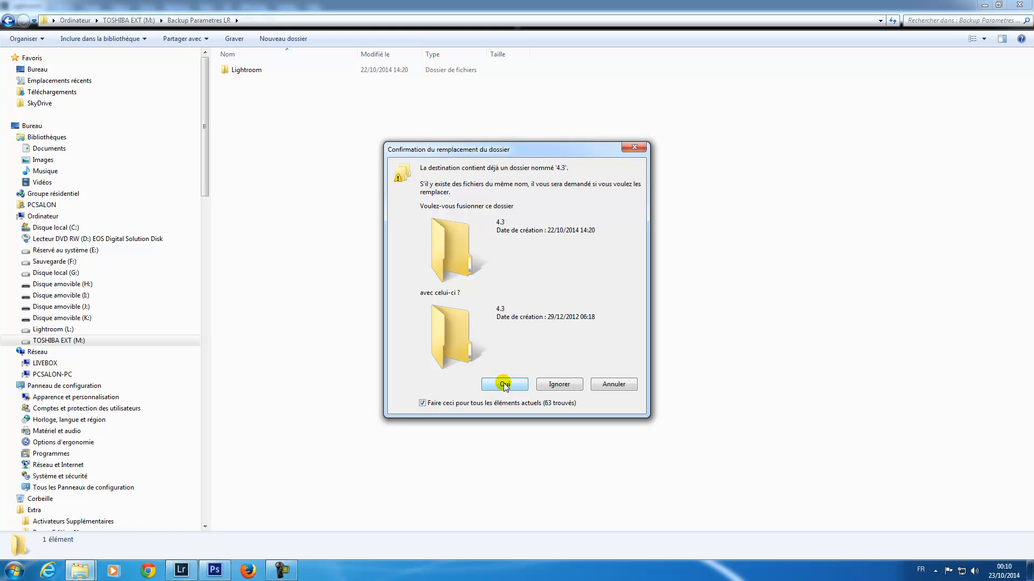
{"action": "left_click", "coordinate": [504, 385]}
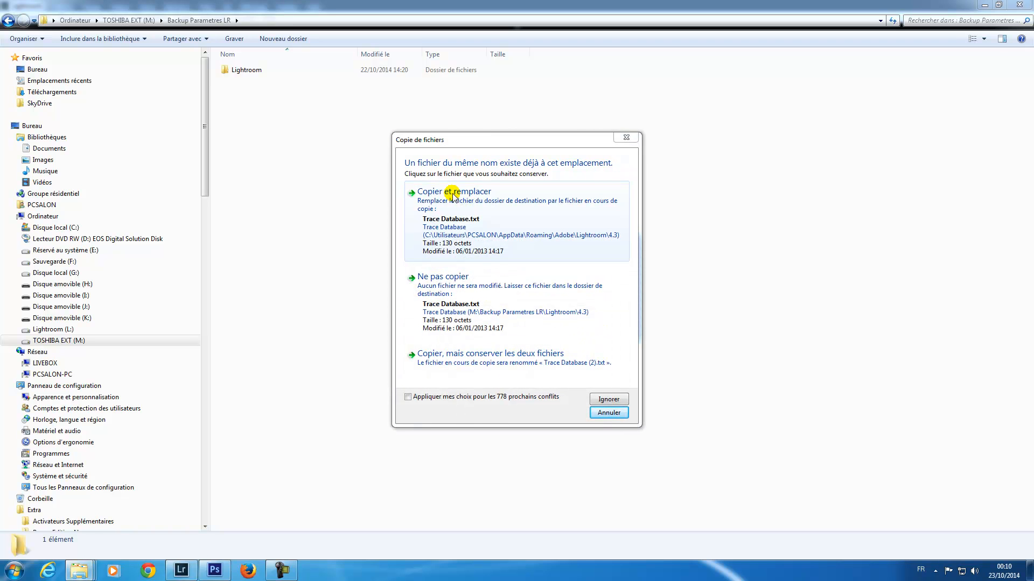
{"action": "left_click", "coordinate": [407, 397]}
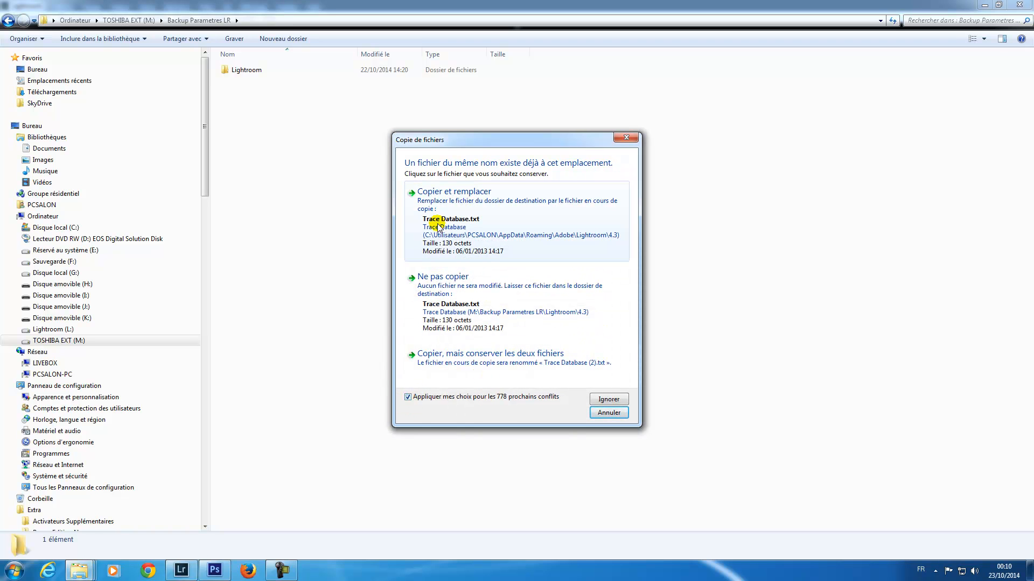
{"action": "left_click", "coordinate": [459, 199]}
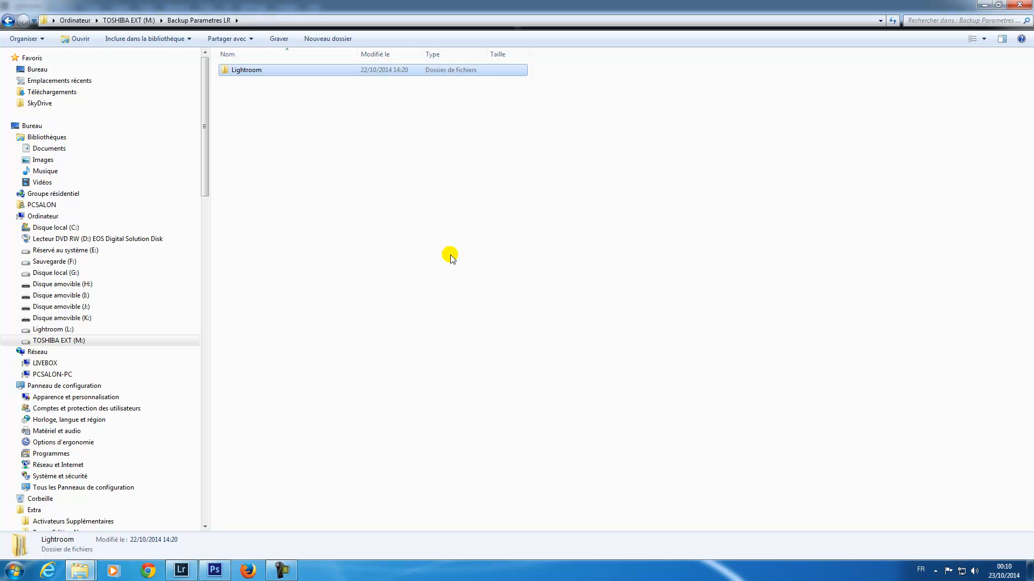
Expand the TOSHIBA EXT (M:) folder tree and select the Lightroom folder backed up in Backup Parametres LR.
{"action": "left_click", "coordinate": [450, 255]}
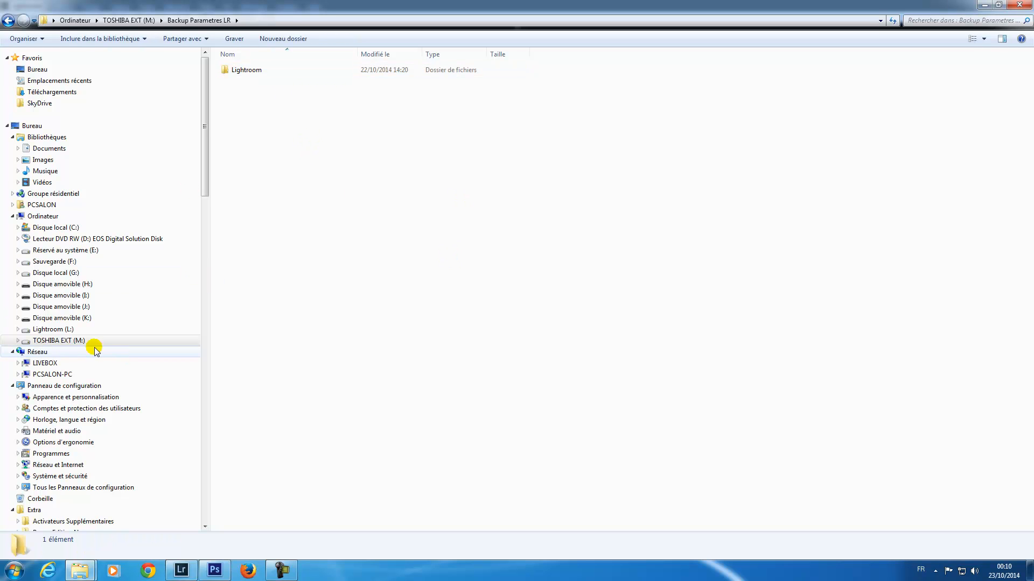
{"action": "left_click", "coordinate": [17, 341]}
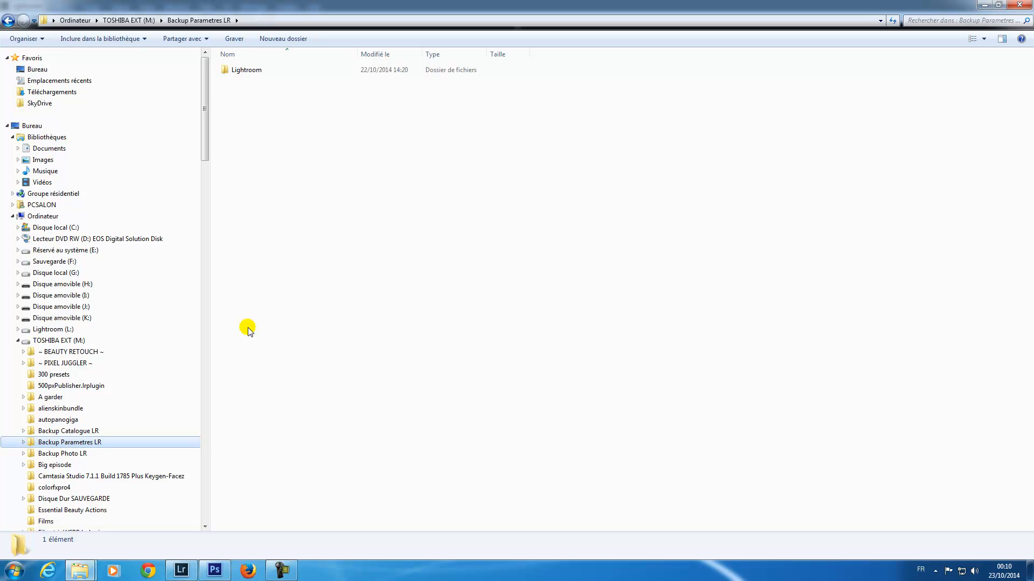
{"action": "left_click", "coordinate": [253, 70]}
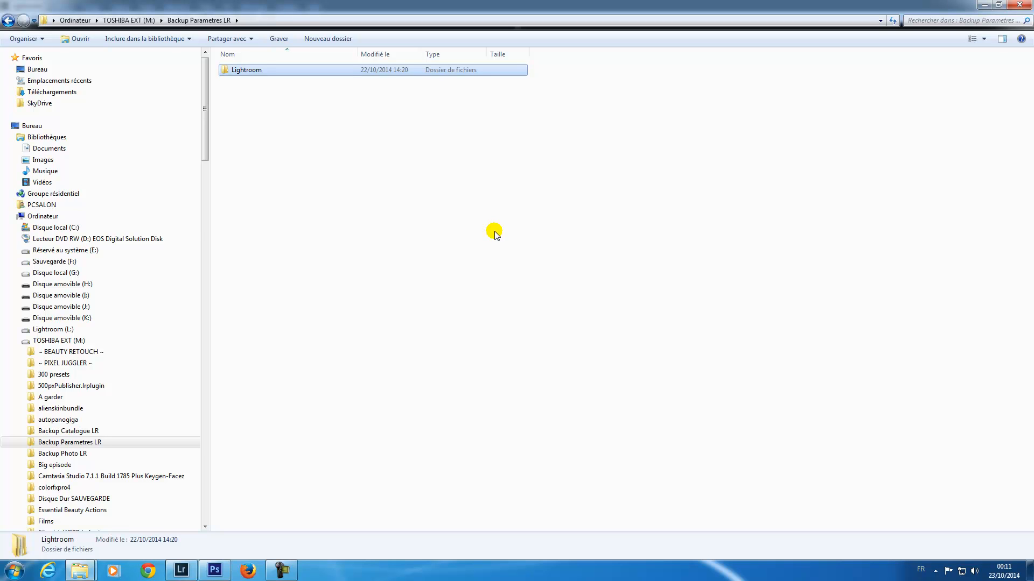
Return to Lightroom, apply the Positif direct preset from the Lightroom colour presets, and examine its preset options.
{"action": "left_click", "coordinate": [181, 570]}
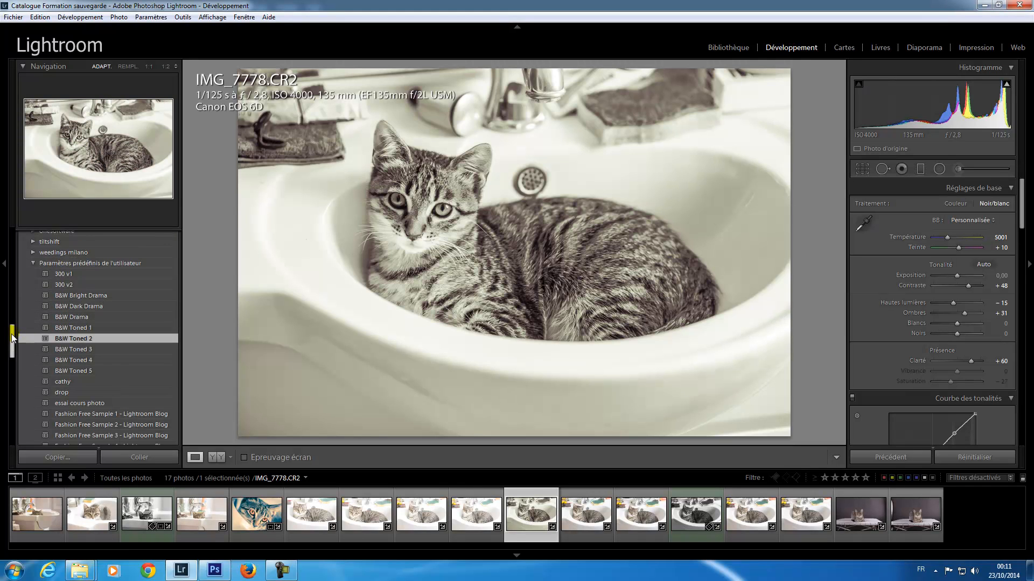
{"action": "left_click_drag", "start_coordinate": [11, 343], "coordinate": [10, 304]}
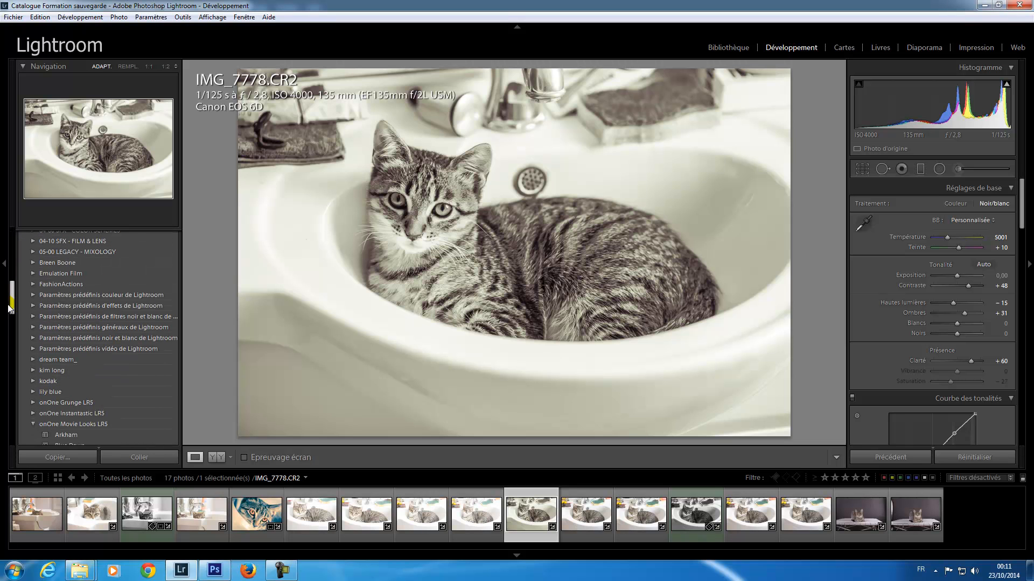
{"action": "left_click", "coordinate": [94, 295]}
{"action": "left_click", "coordinate": [32, 295]}
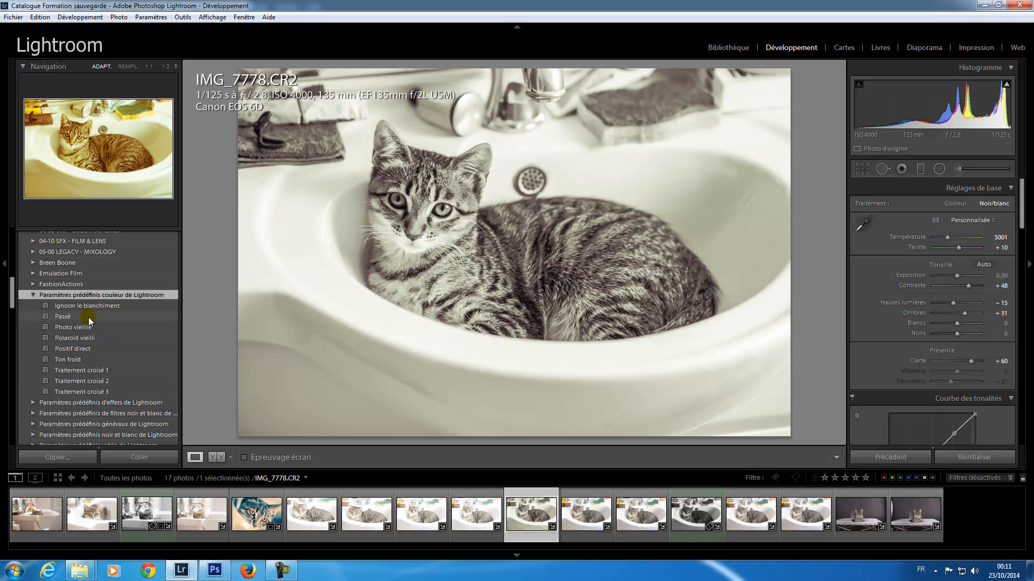
{"action": "left_click", "coordinate": [81, 349]}
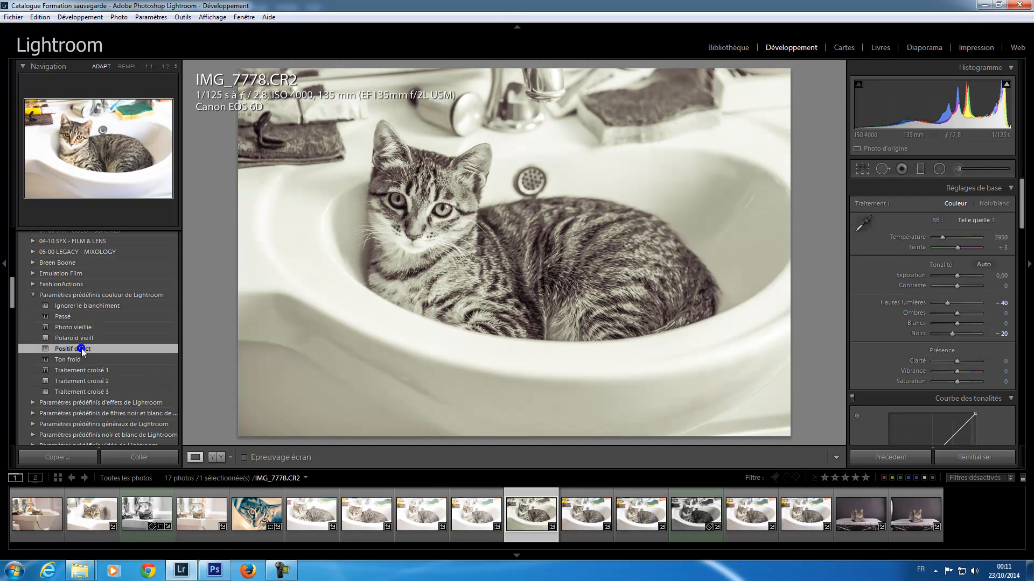
{"action": "right_click", "coordinate": [82, 350]}
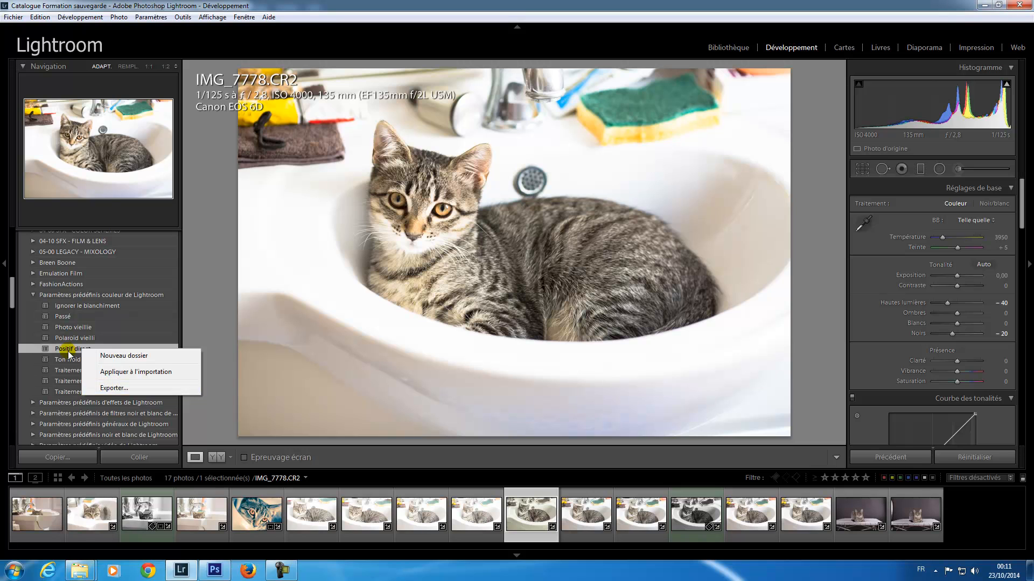
{"action": "left_click", "coordinate": [67, 350]}
{"action": "right_click", "coordinate": [67, 350]}
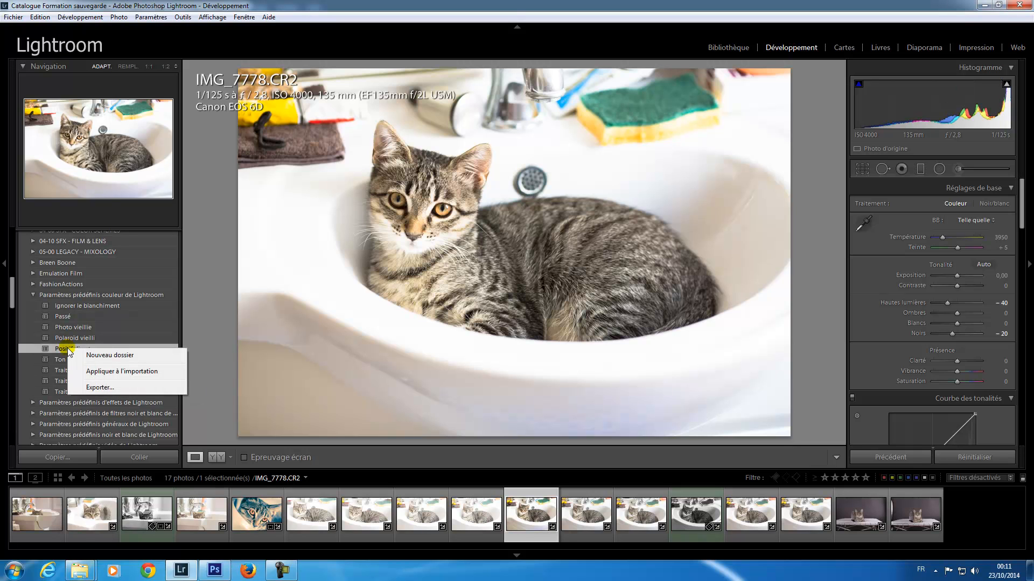
Apply the cinema II user preset, show its file in Windows Explorer, and go up to the Lightroom settings folder.
{"action": "left_click_drag", "start_coordinate": [13, 302], "coordinate": [12, 392]}
{"action": "left_click", "coordinate": [75, 335]}
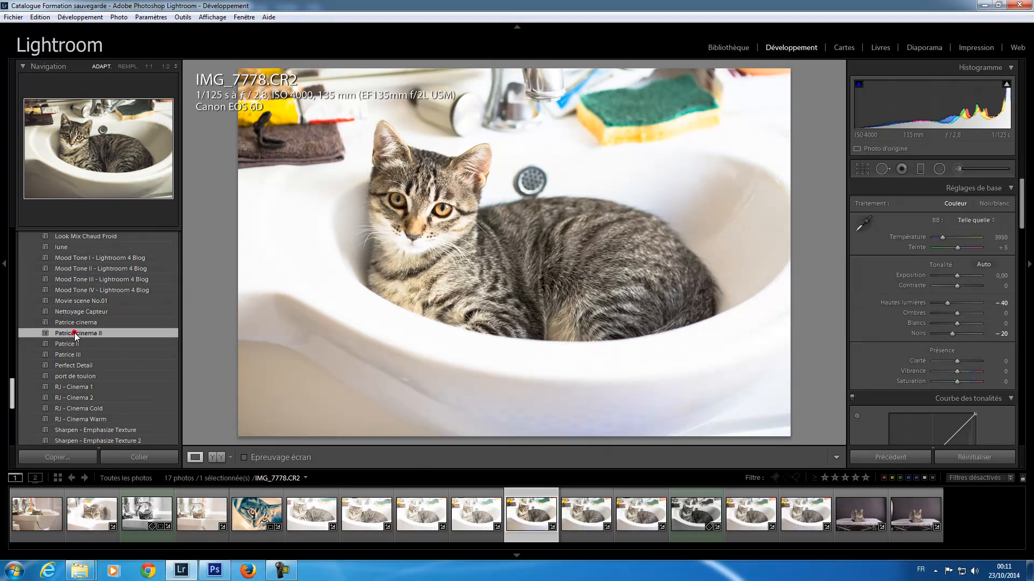
{"action": "right_click", "coordinate": [75, 335]}
{"action": "left_click", "coordinate": [139, 397]}
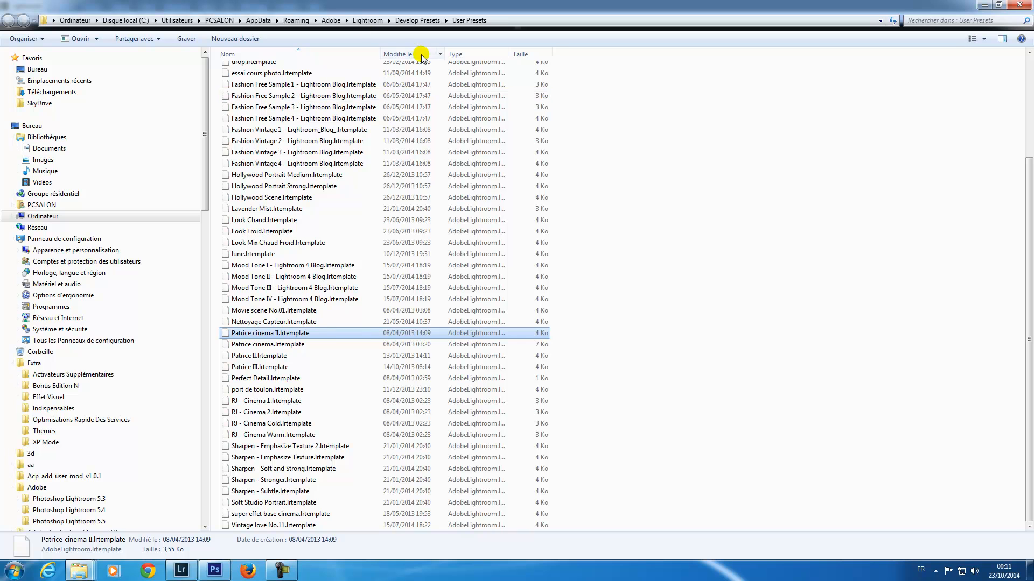
{"action": "left_click", "coordinate": [368, 20]}
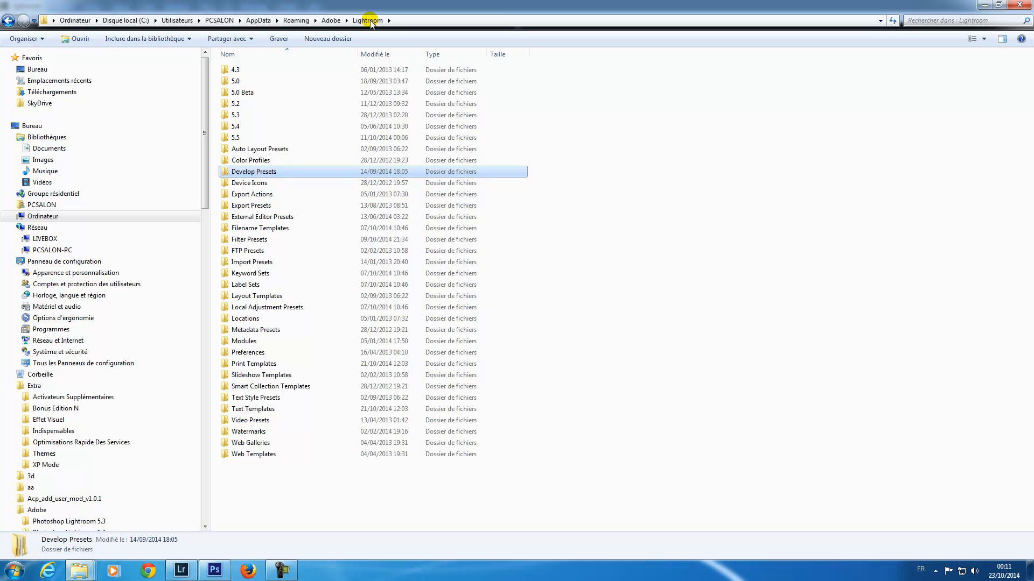
Review the Backup Catalogue LR, Backup Parametres LR and Backup Photo LR folders on the TOSHIBA EXT (M:) drive.
{"action": "mouse_move", "coordinate": [204, 199]}
{"action": "left_mouse_down"}
{"action": "mouse_move", "coordinate": [204, 289]}
{"action": "mouse_move", "coordinate": [204, 213]}
{"action": "left_mouse_up"}
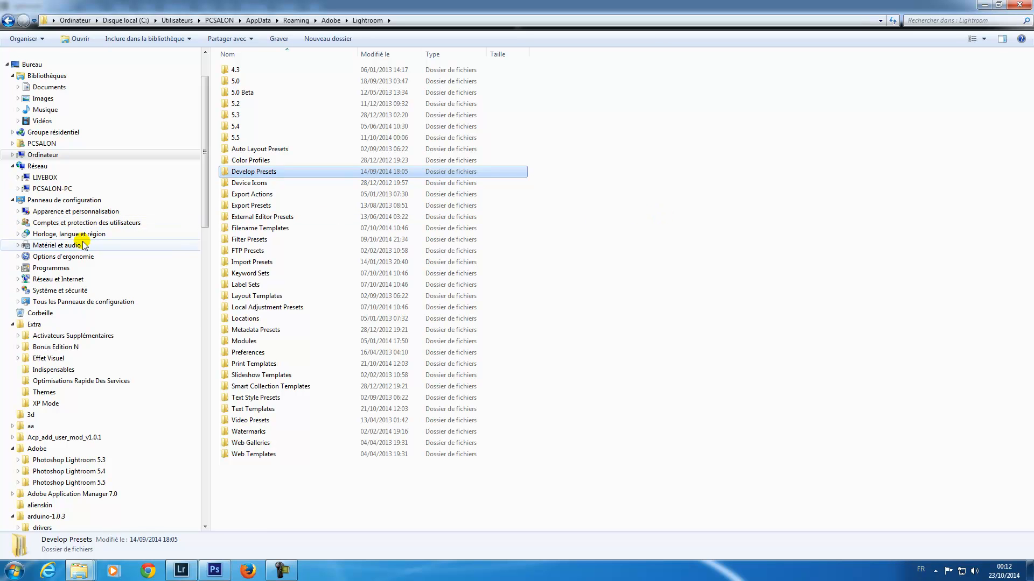
{"action": "left_click", "coordinate": [11, 155]}
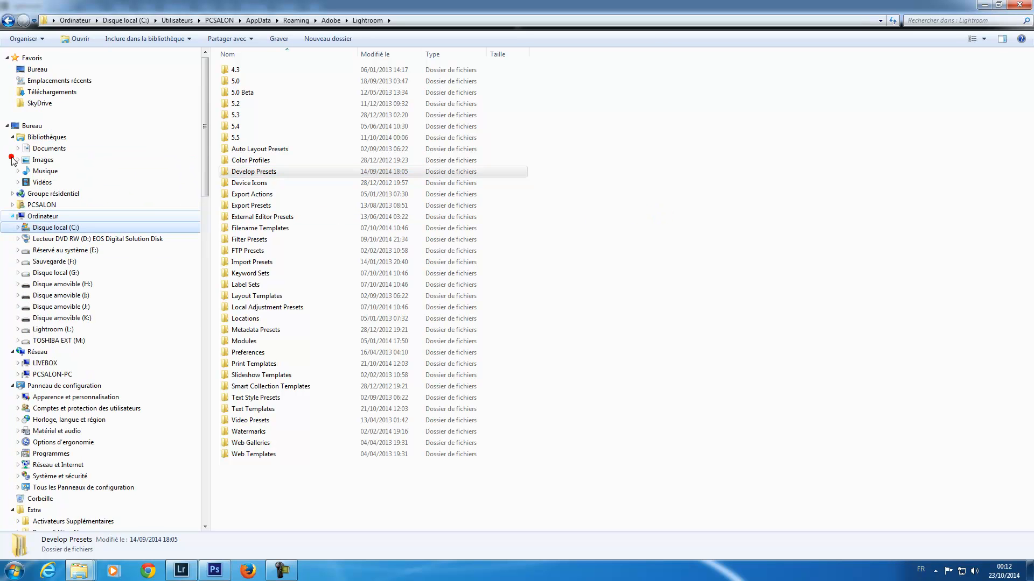
{"action": "left_click", "coordinate": [18, 341]}
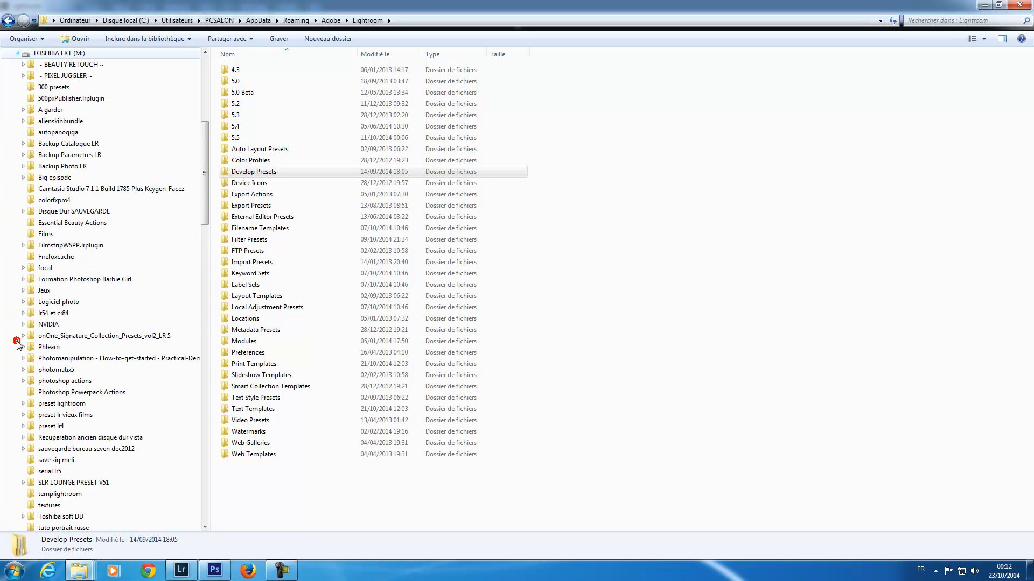
{"action": "left_click", "coordinate": [78, 144]}
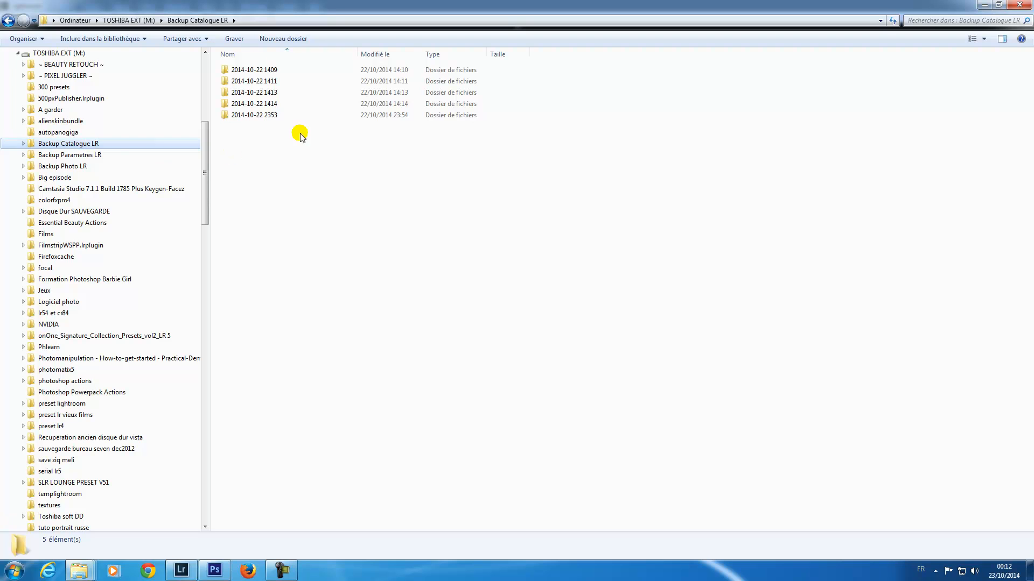
{"action": "left_click", "coordinate": [81, 155]}
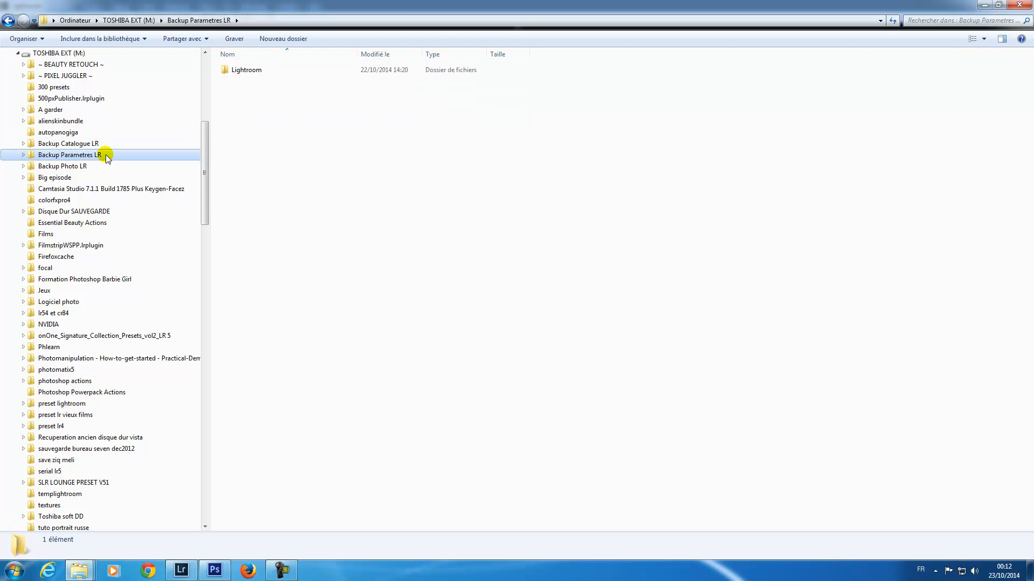
{"action": "left_click", "coordinate": [80, 166]}
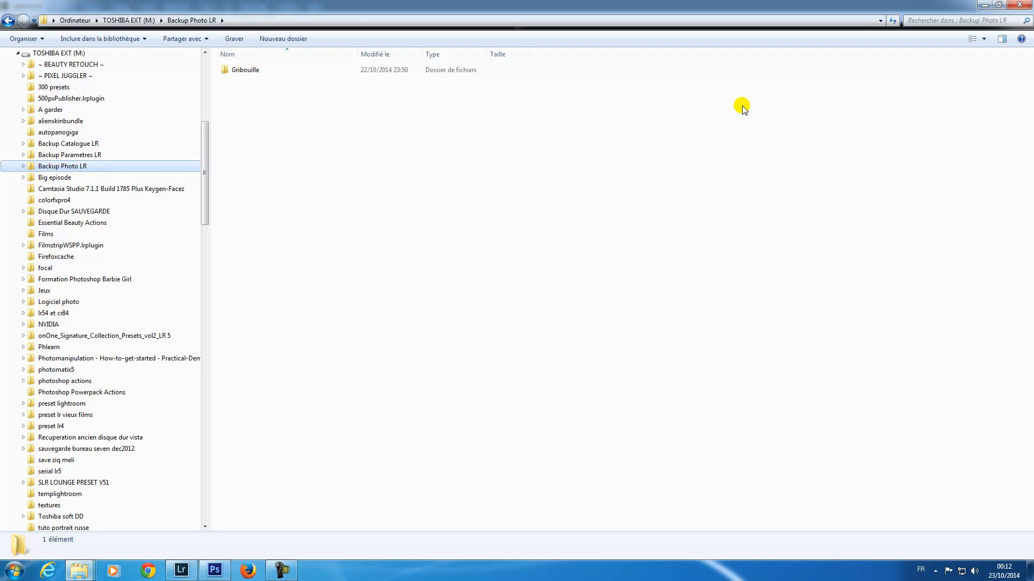
Close the backup folder window and enable automatic writing of changes to XMP sidecar files in Lightroom's catalogue settings.
{"action": "left_click", "coordinate": [1024, 5]}
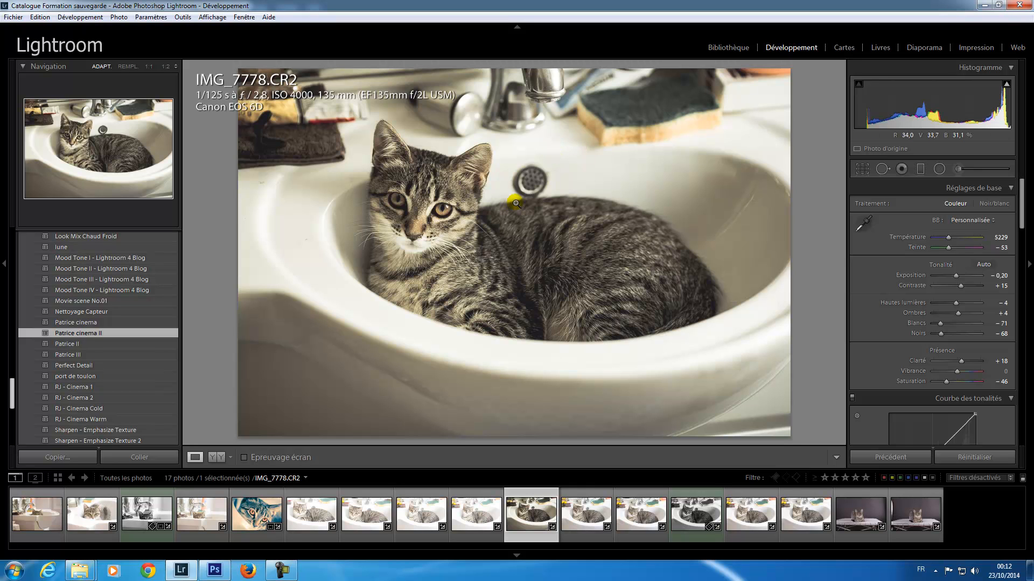
{"action": "left_click", "coordinate": [40, 18]}
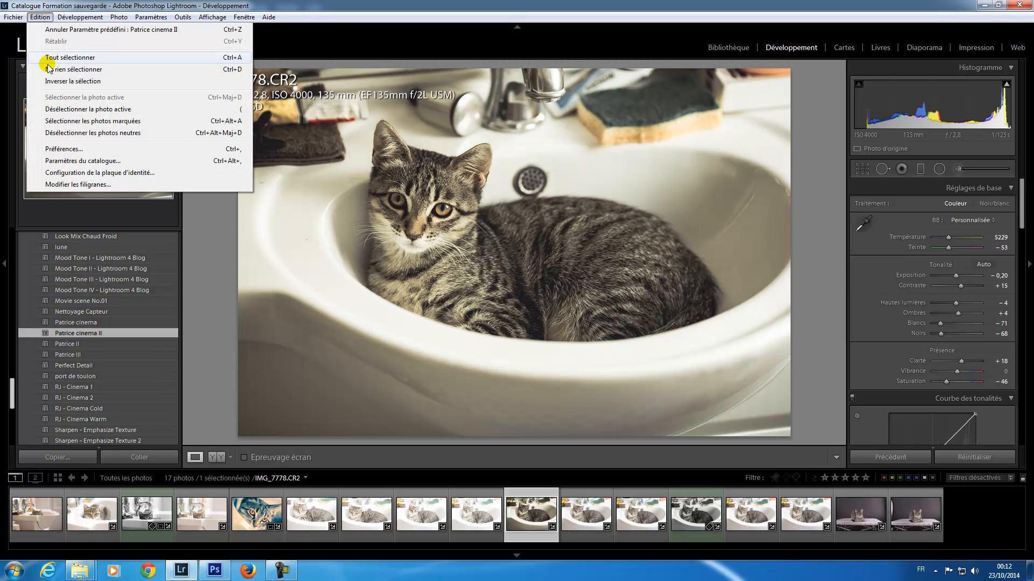
{"action": "left_click", "coordinate": [80, 161]}
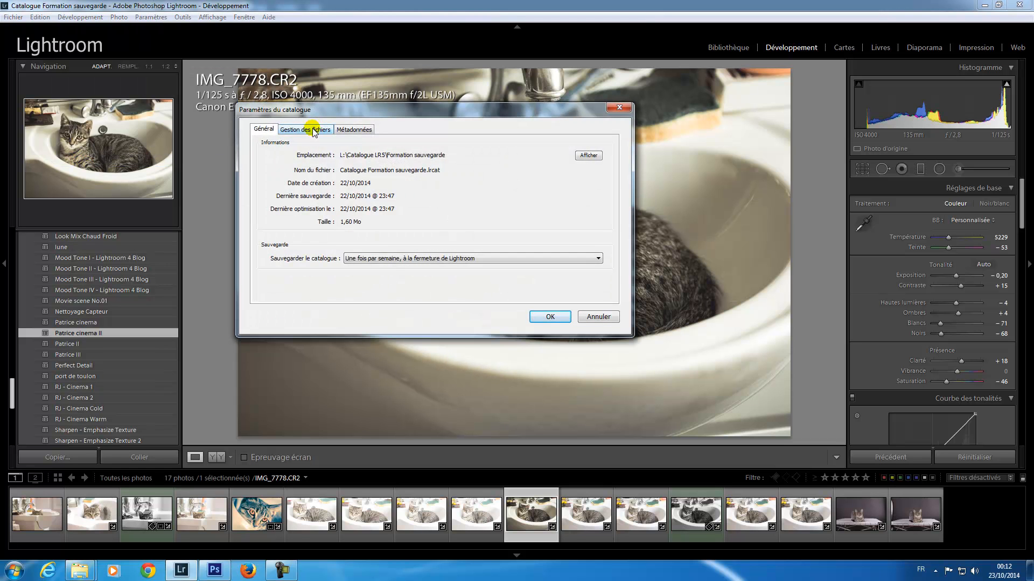
{"action": "left_click", "coordinate": [314, 131]}
{"action": "left_click", "coordinate": [356, 130]}
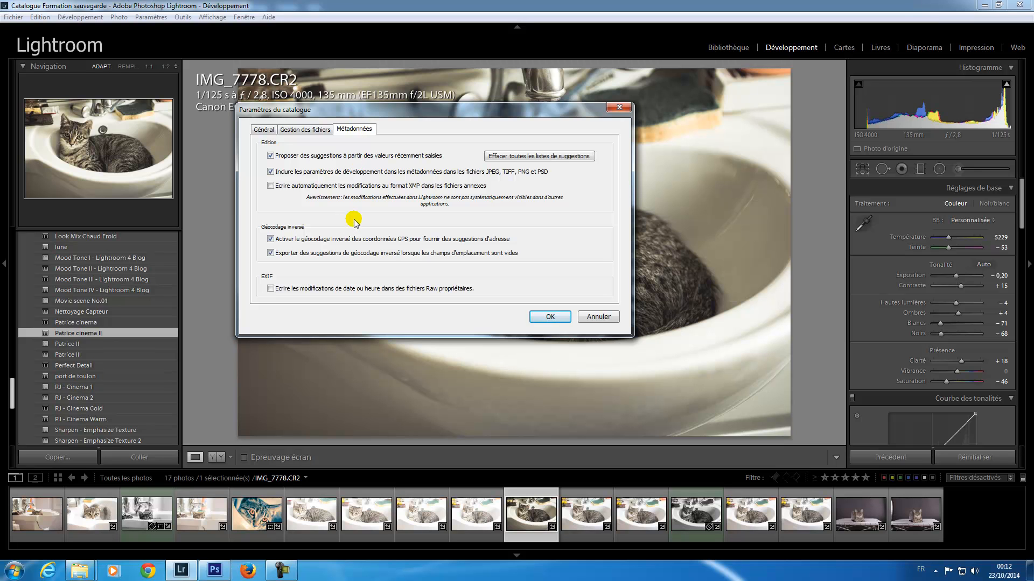
{"action": "left_click", "coordinate": [270, 186]}
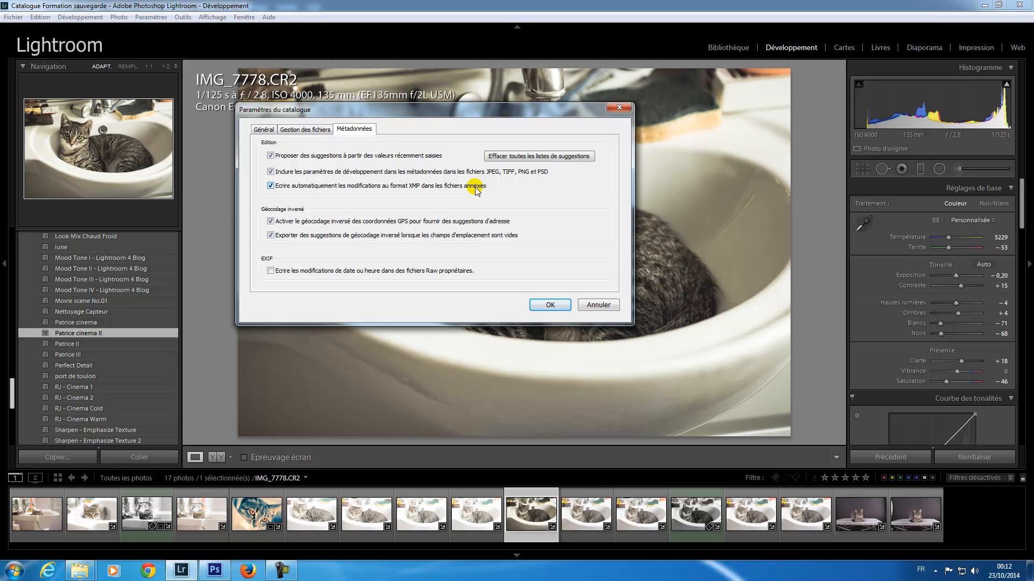
{"action": "left_click", "coordinate": [563, 307]}
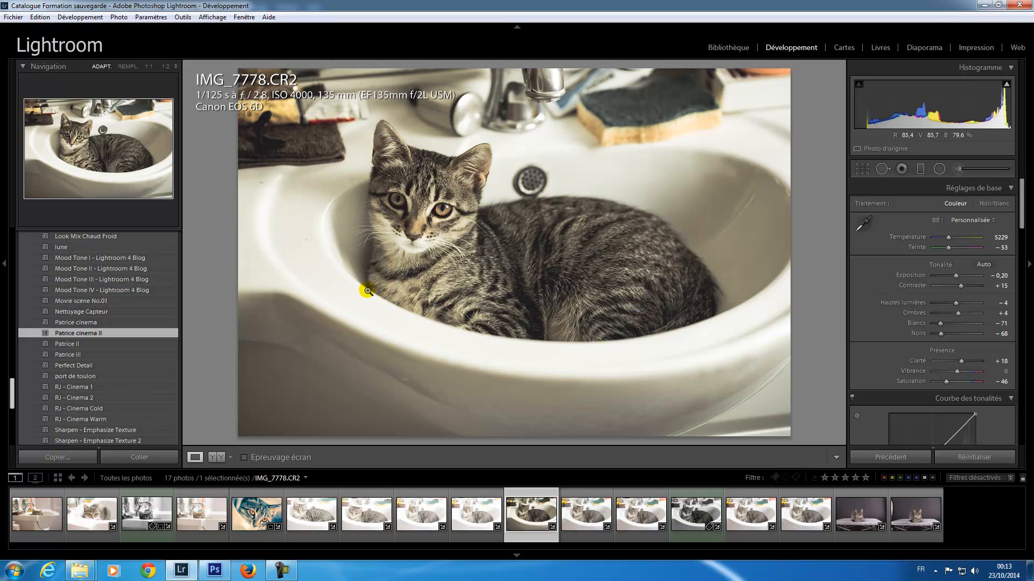
Switch to Windows Explorer, open the Gribouille folder inside Photo on the Lightroom (L:) drive, and sort its files by type.
{"action": "left_click", "coordinate": [81, 573]}
{"action": "left_click", "coordinate": [69, 514]}
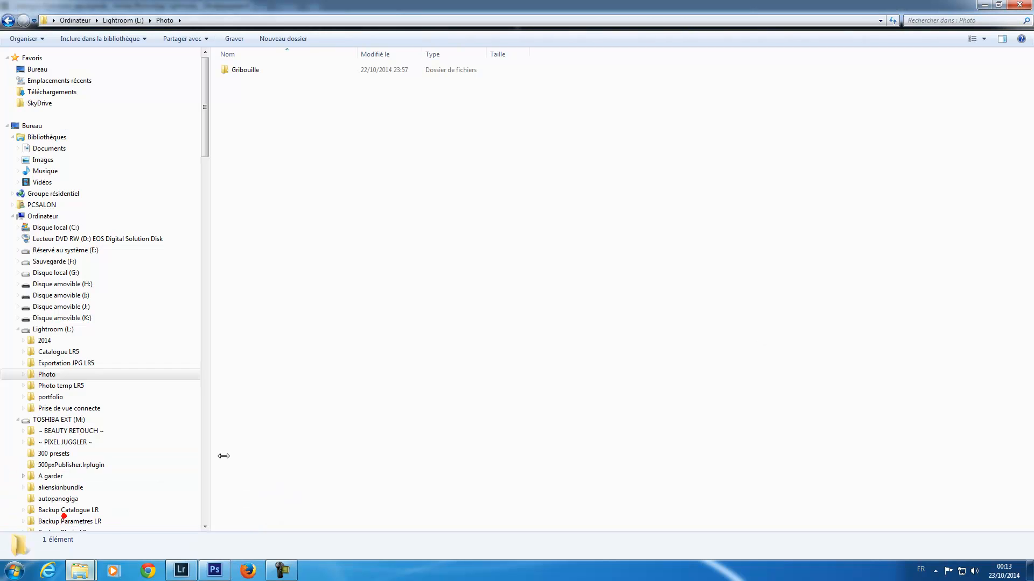
{"action": "double_click", "coordinate": [248, 69]}
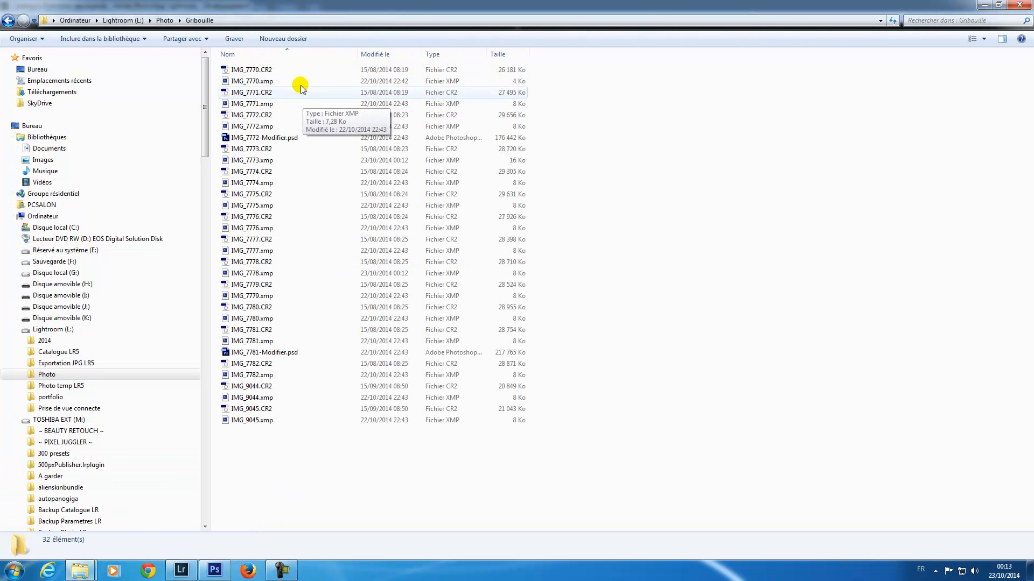
{"action": "left_click", "coordinate": [453, 54]}
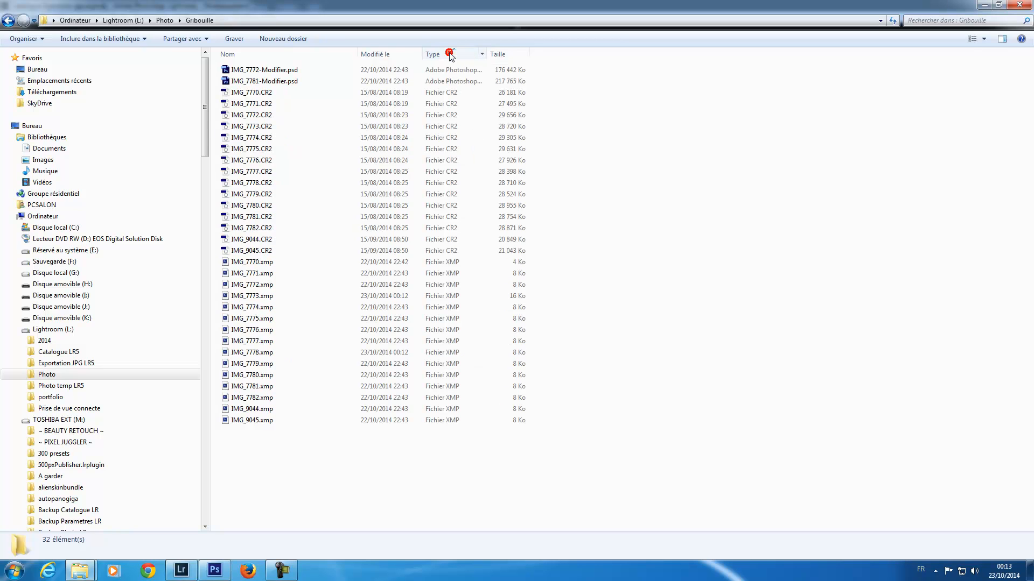
Compare the CR2 files with their matching XMP sidecars, such as IMG_7770, and display IMG_7773.CR2 in Lightroom.
{"action": "left_click", "coordinate": [264, 94]}
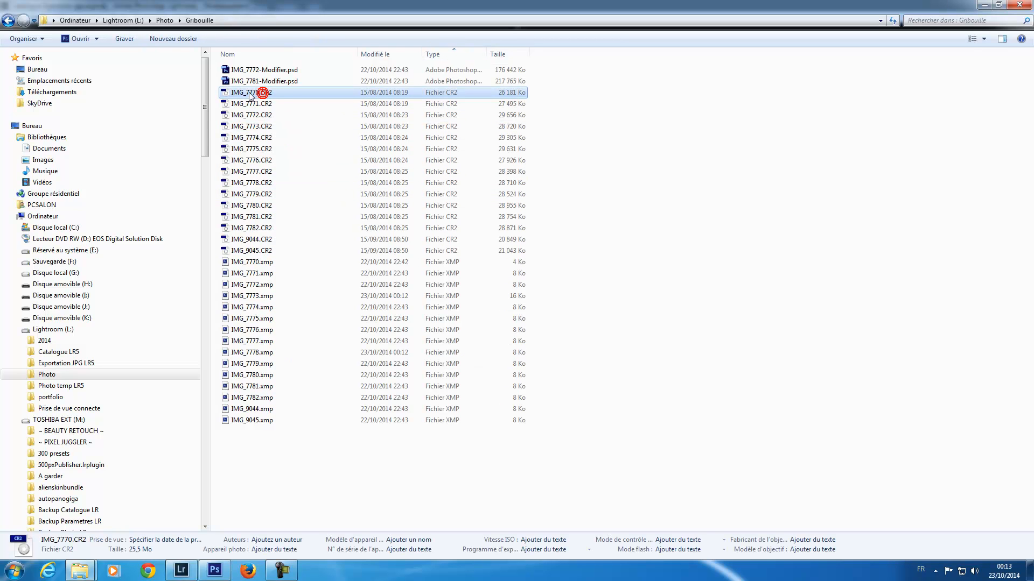
{"action": "key", "text": "Down"}
{"action": "key", "text": "Down"}
{"action": "key", "text": "Down"}
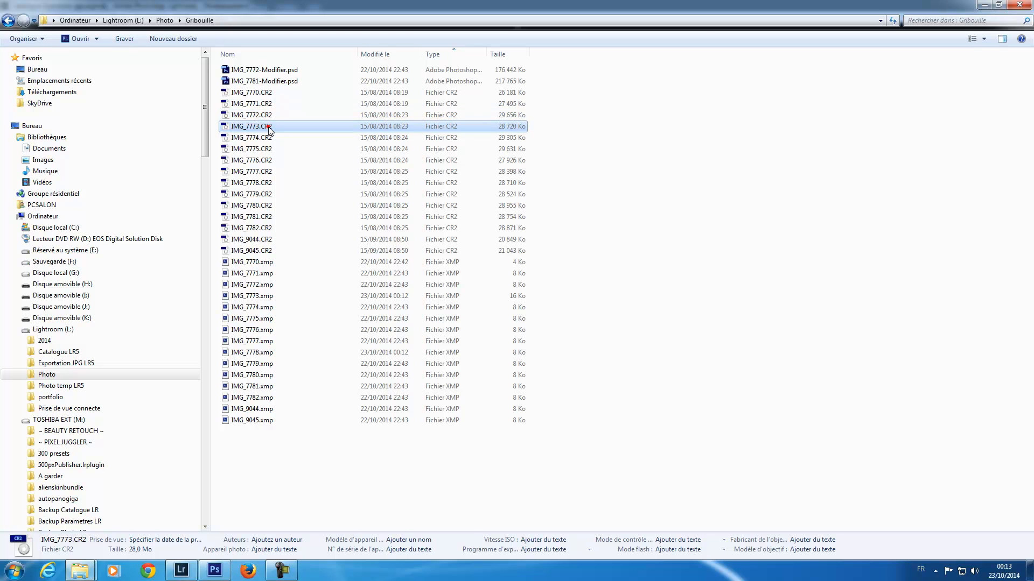
{"action": "left_click", "coordinate": [253, 262]}
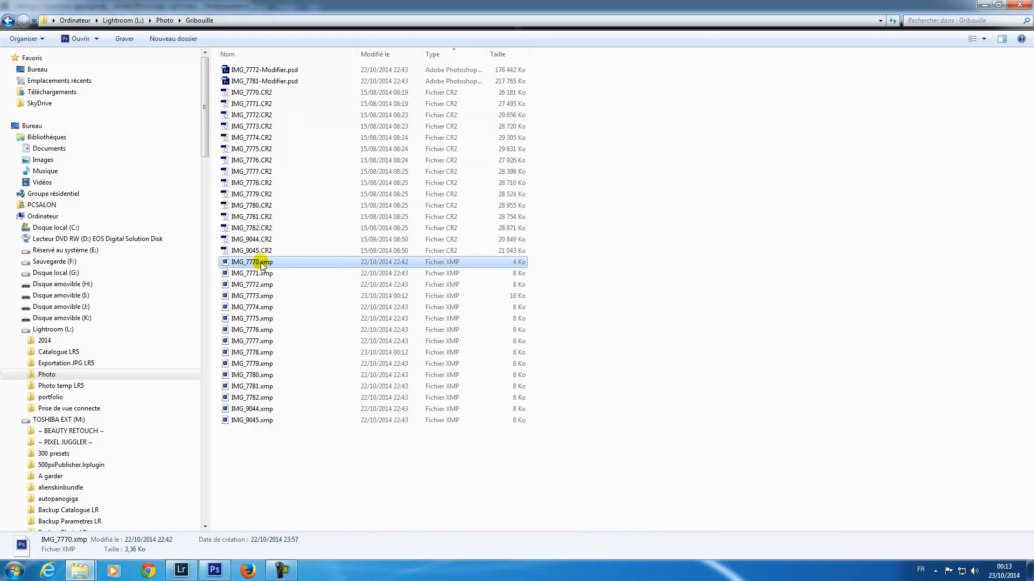
{"action": "left_click", "coordinate": [268, 93]}
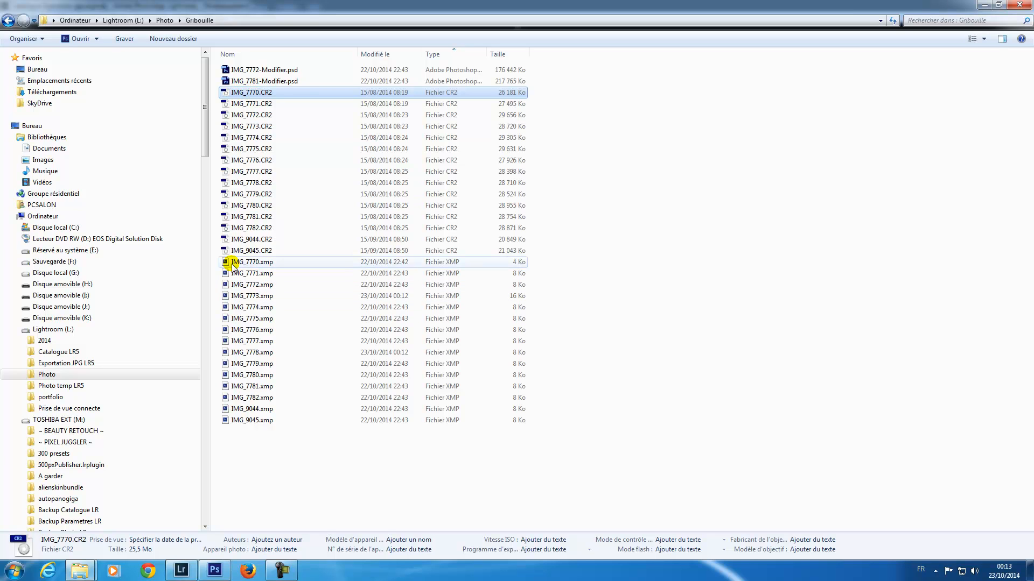
{"action": "left_click", "coordinate": [270, 264]}
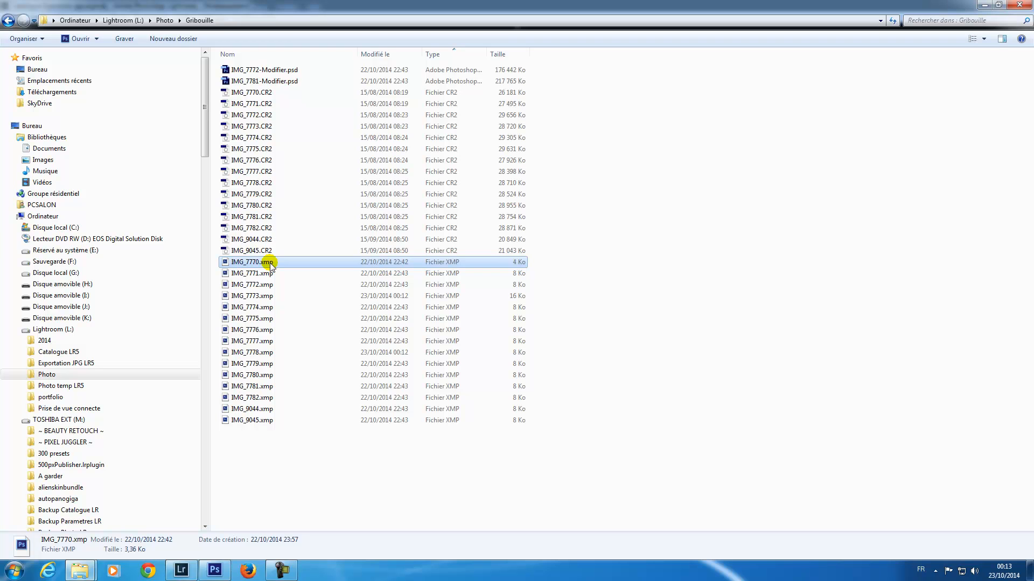
{"action": "left_click", "coordinate": [187, 573]}
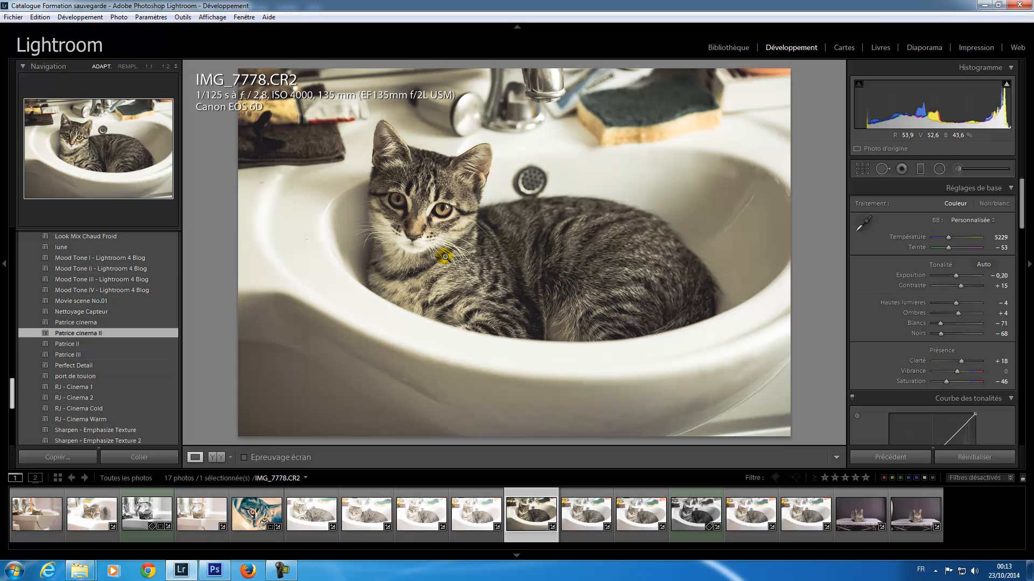
{"action": "left_click", "coordinate": [276, 522]}
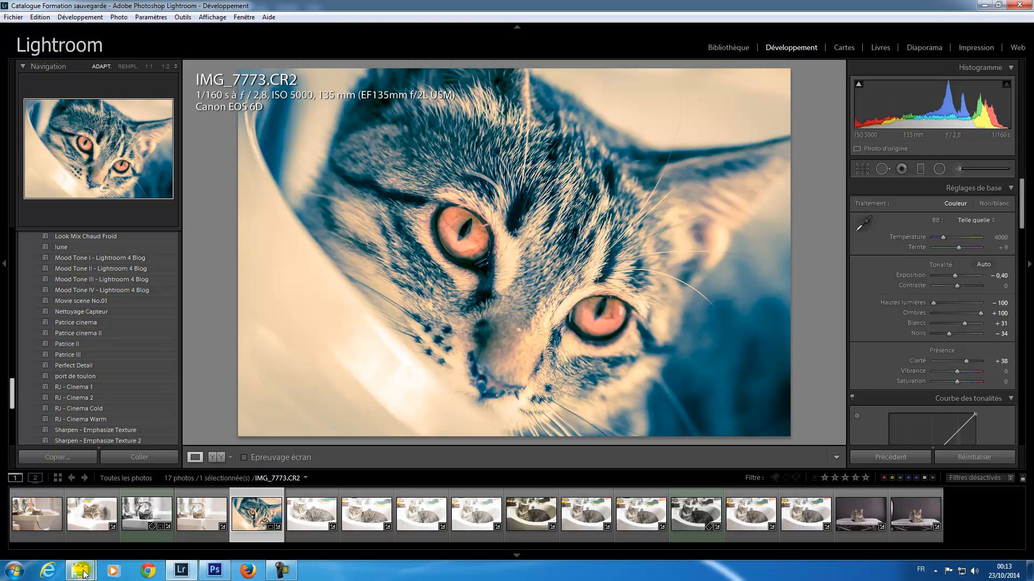
Open IMG_7770.xmp from the Gribouille folder in Notepad++, read through its metadata, and close the editor.
{"action": "mouse_move", "coordinate": [83, 575]}
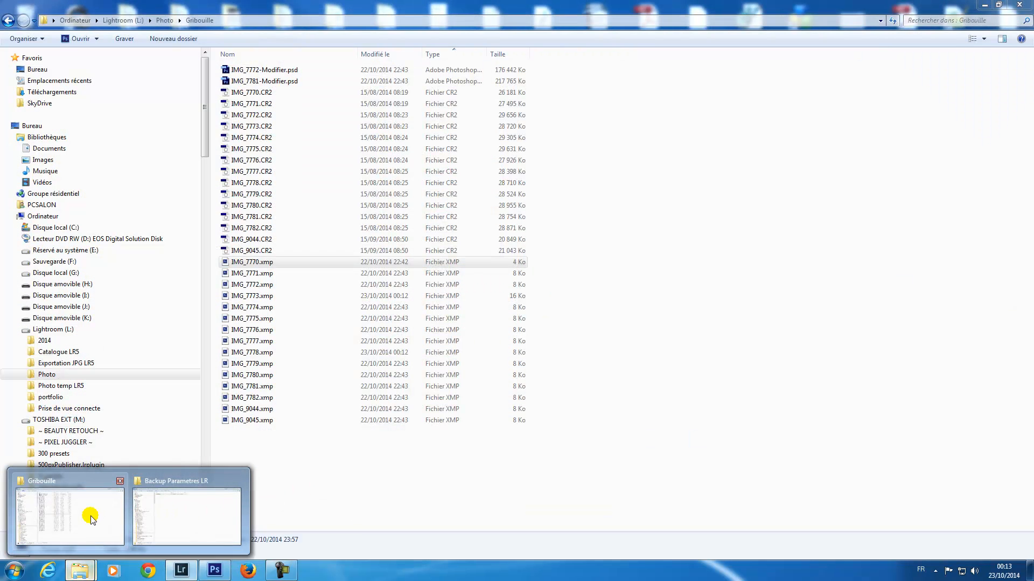
{"action": "left_click", "coordinate": [91, 520]}
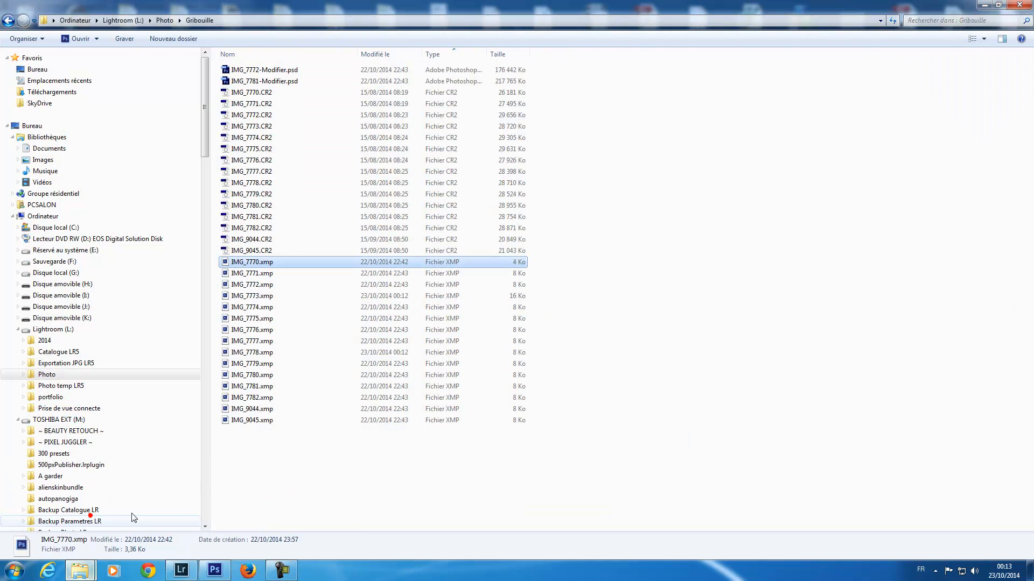
{"action": "right_click", "coordinate": [267, 262]}
{"action": "left_click", "coordinate": [334, 294]}
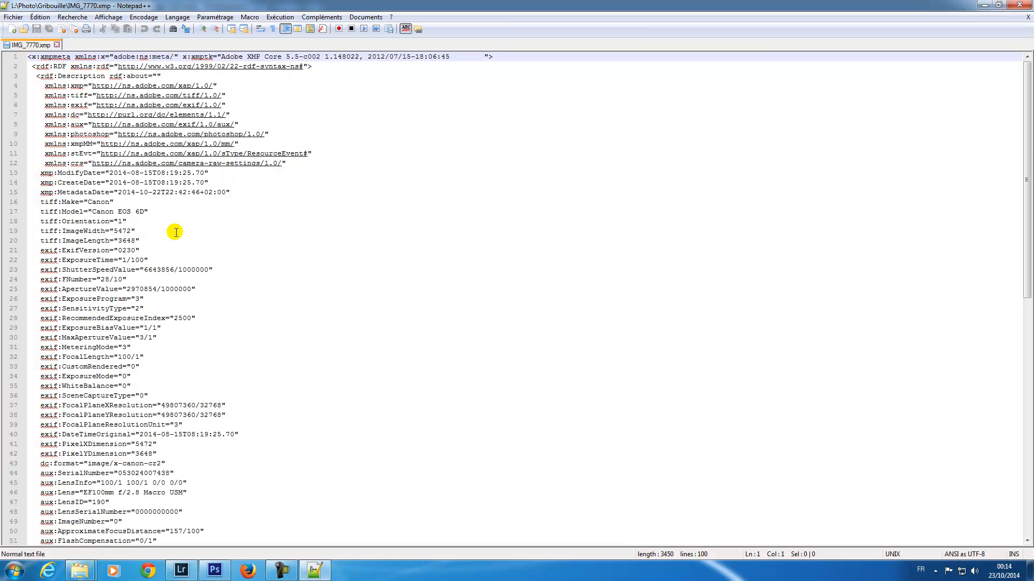
{"action": "scroll", "coordinate": [267, 241], "scroll_direction": "down", "scroll_amount": 6}
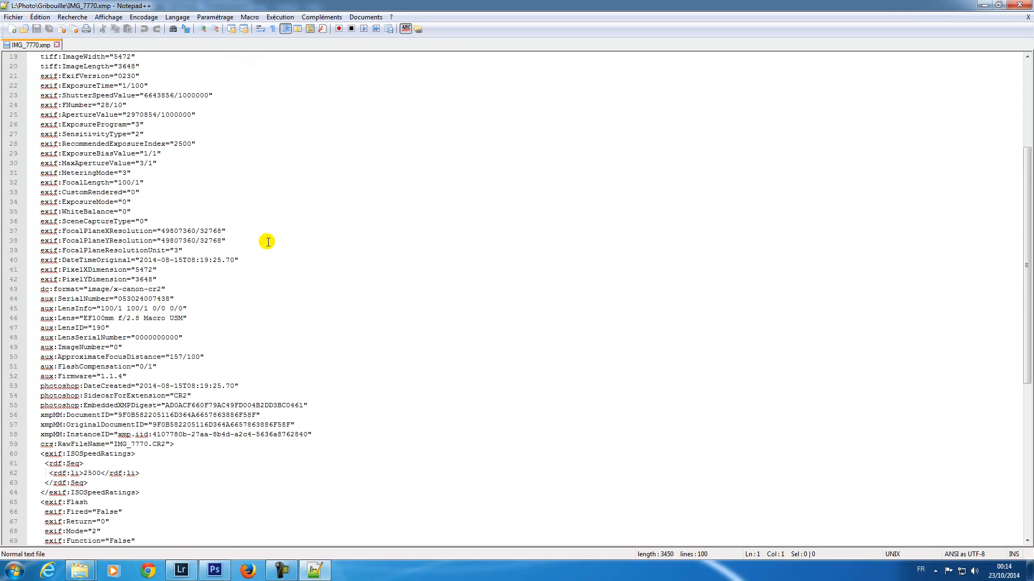
{"action": "scroll", "coordinate": [268, 241], "scroll_direction": "down", "scroll_amount": 11}
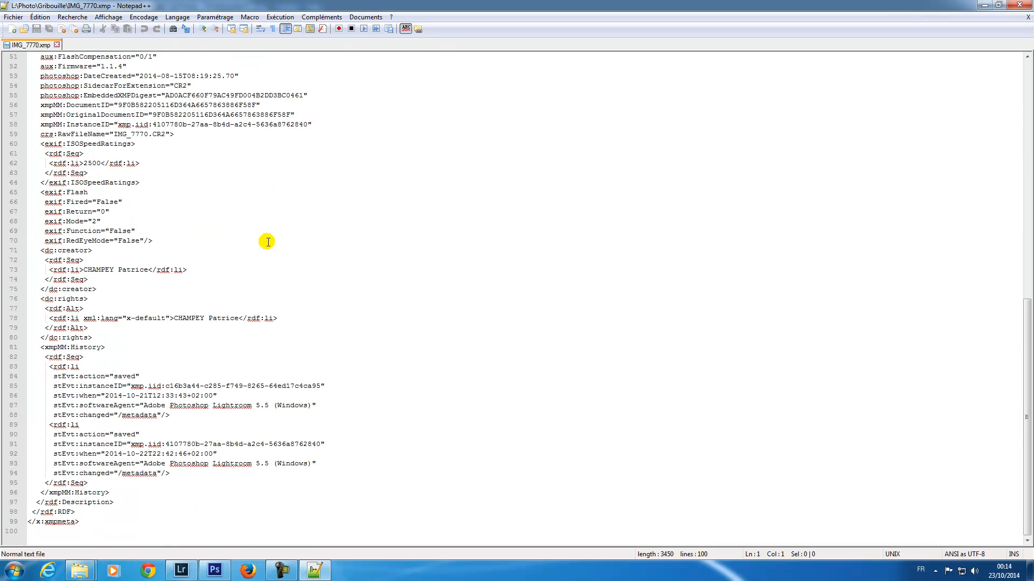
{"action": "scroll", "coordinate": [267, 242], "scroll_direction": "up", "scroll_amount": 17}
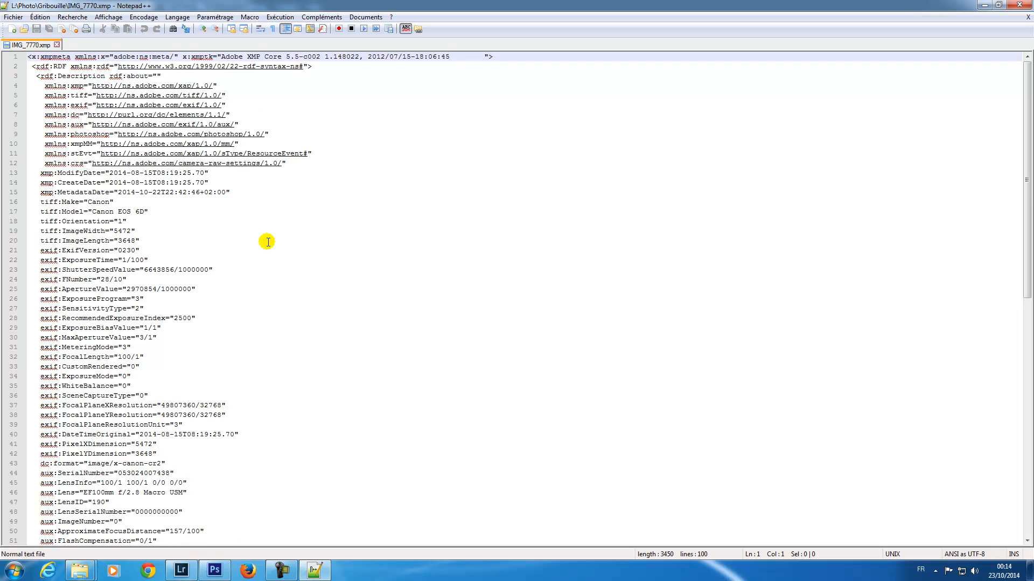
{"action": "left_click", "coordinate": [1019, 7]}
{"action": "left_click", "coordinate": [694, 157]}
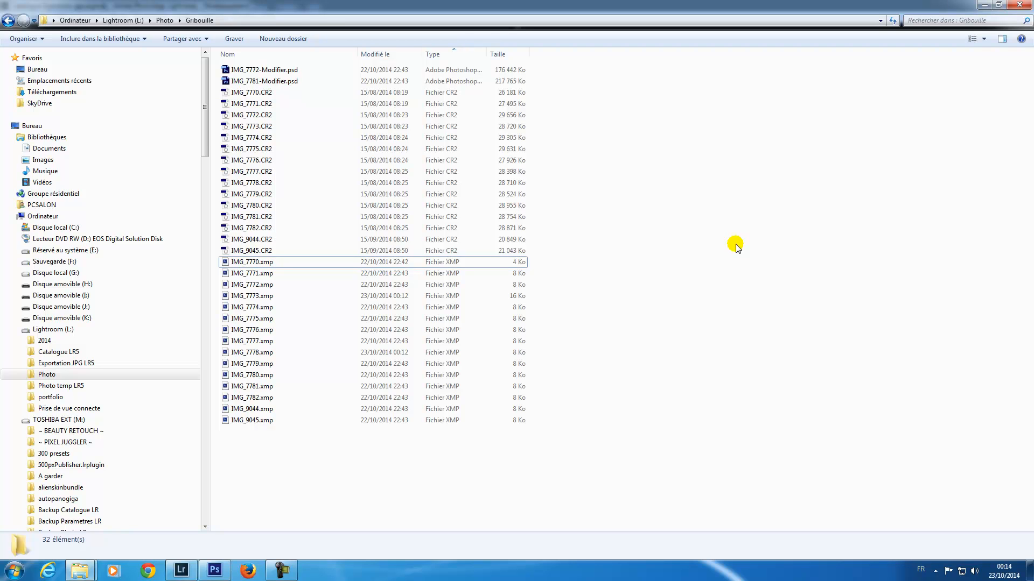
Open IMG_7773.CR2 from the Gribouille folder in Camera Raw, check its development settings, and cancel without opening the image.
{"action": "left_click", "coordinate": [263, 93]}
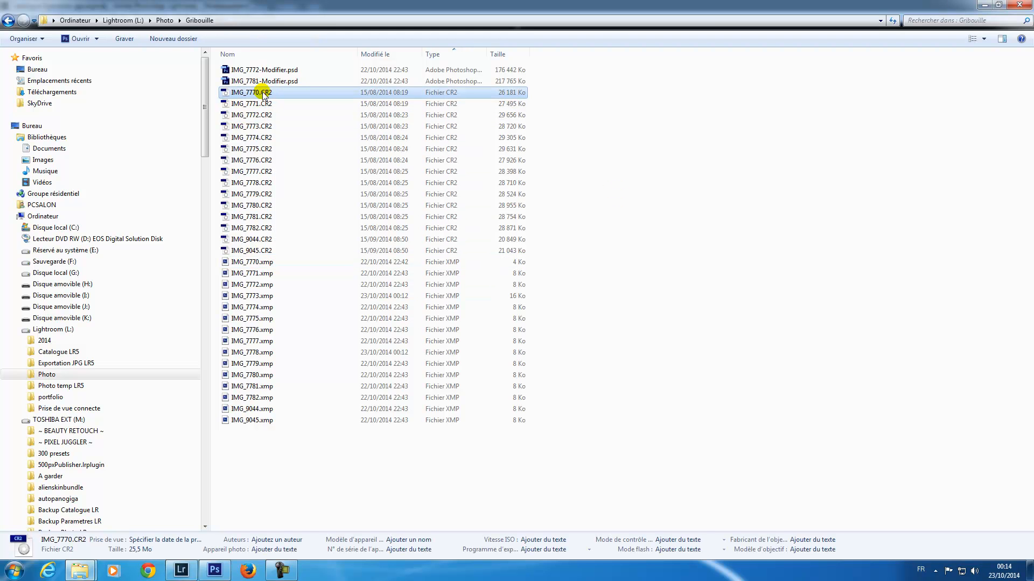
{"action": "left_click", "coordinate": [181, 570]}
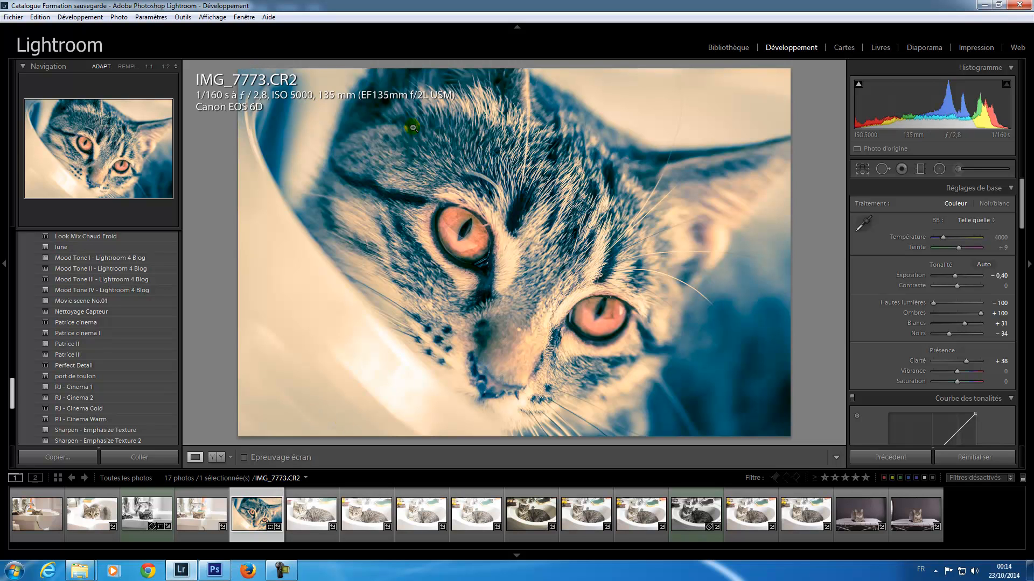
{"action": "left_click", "coordinate": [214, 571]}
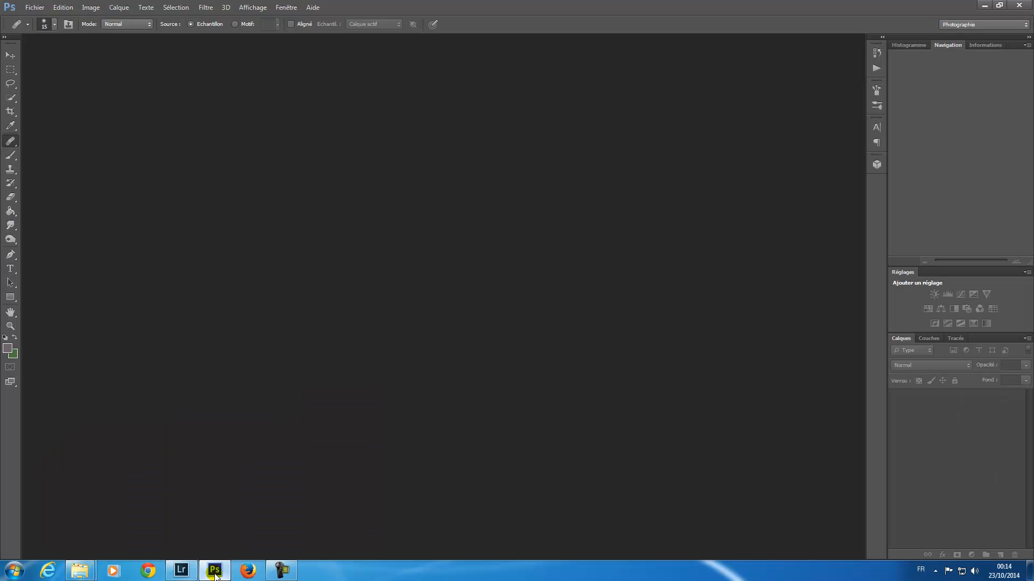
{"action": "mouse_move", "coordinate": [79, 571]}
{"action": "left_click", "coordinate": [83, 521]}
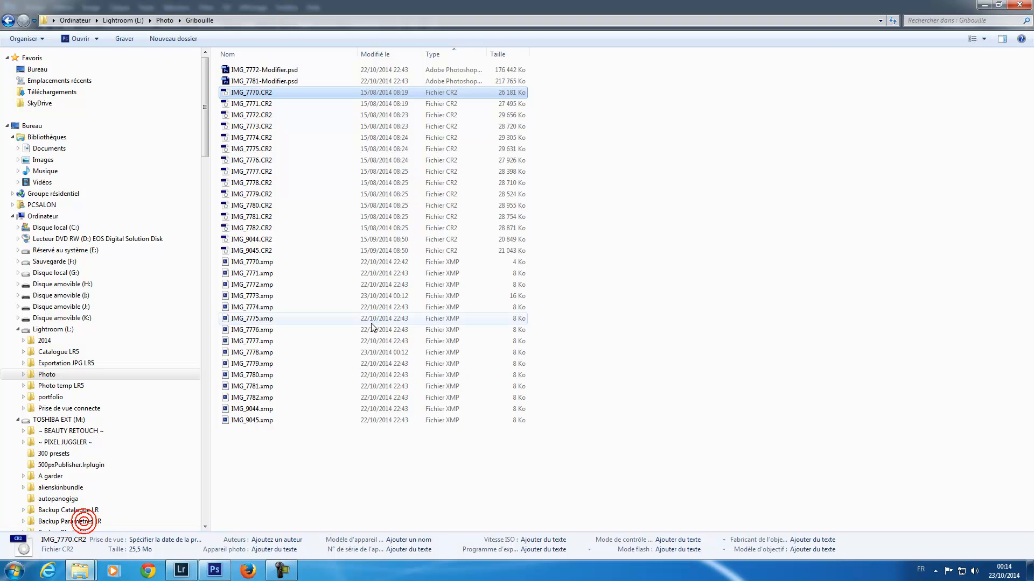
{"action": "left_click", "coordinate": [266, 127]}
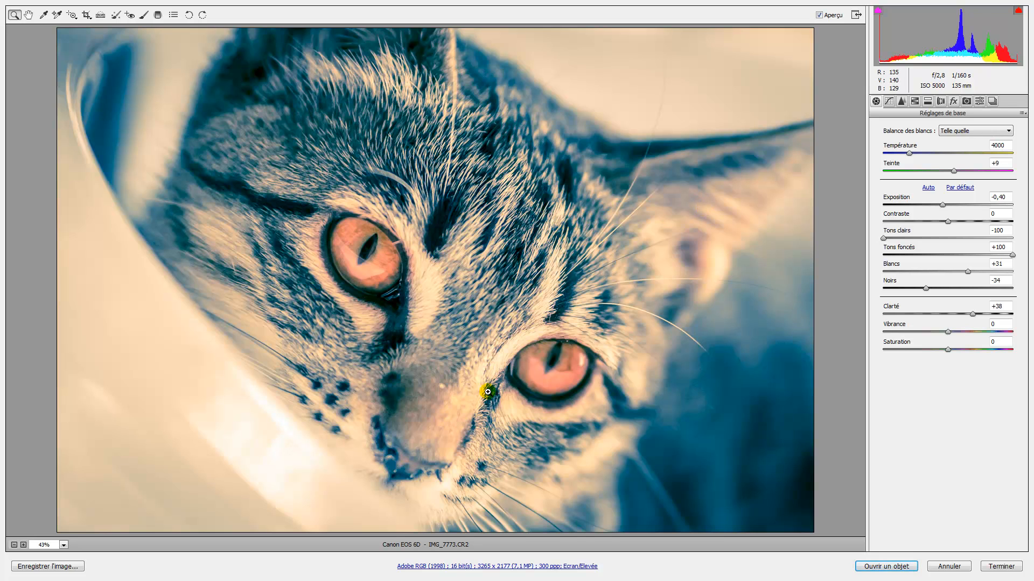
{"action": "left_click", "coordinate": [977, 573]}
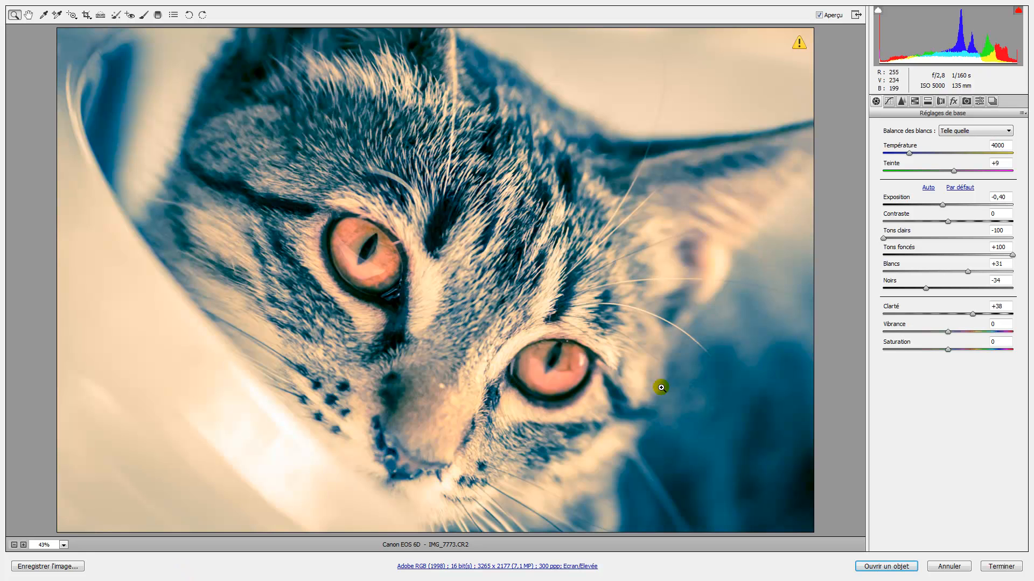
{"action": "left_click", "coordinate": [950, 564]}
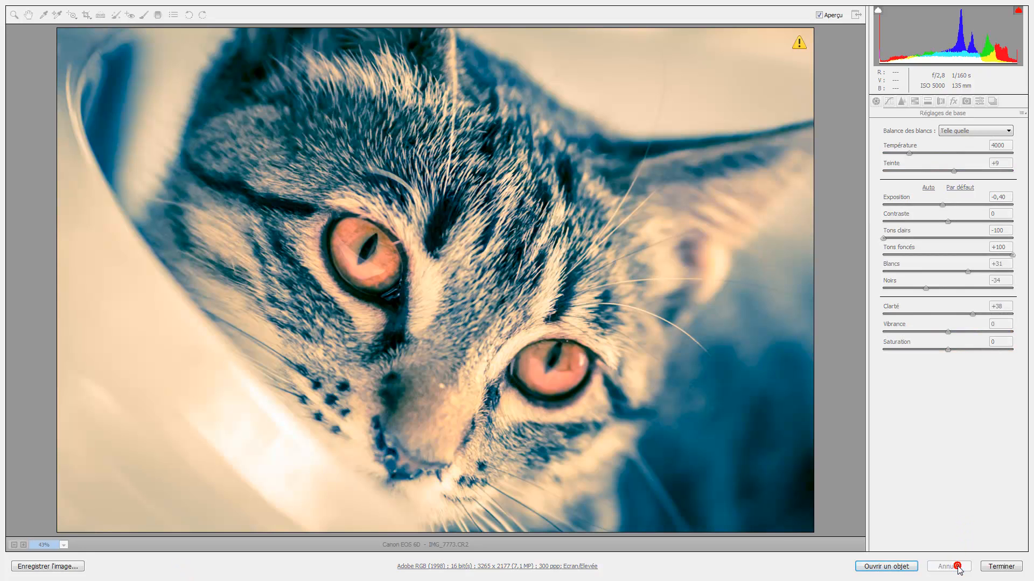
Delete the IMG_7773.xmp sidecar from the Gribouille folder and reopen IMG_7773.CR2 in Camera Raw without it.
{"action": "mouse_move", "coordinate": [80, 571]}
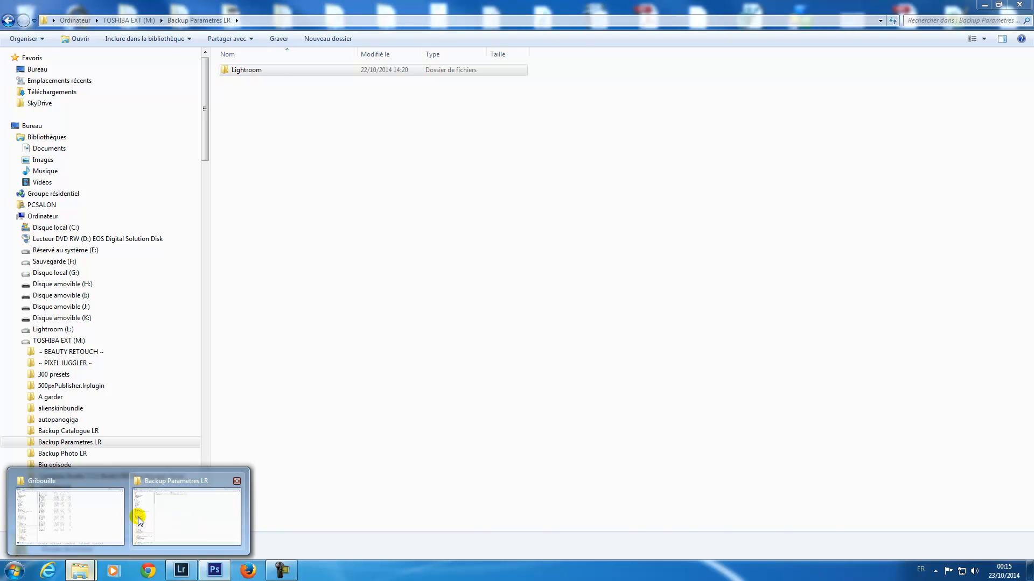
{"action": "left_click", "coordinate": [73, 514]}
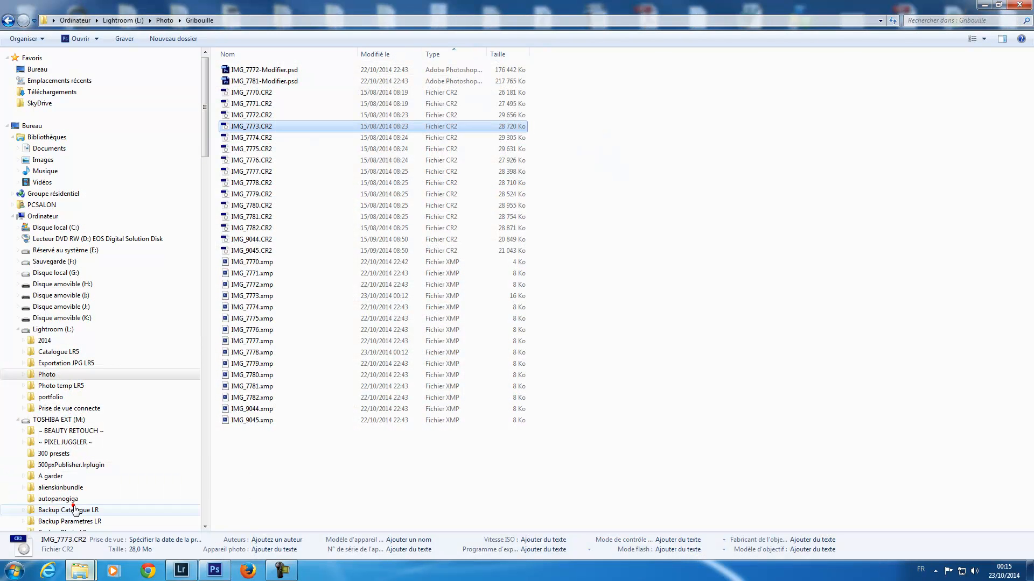
{"action": "left_click", "coordinate": [268, 295]}
{"action": "right_click", "coordinate": [269, 296]}
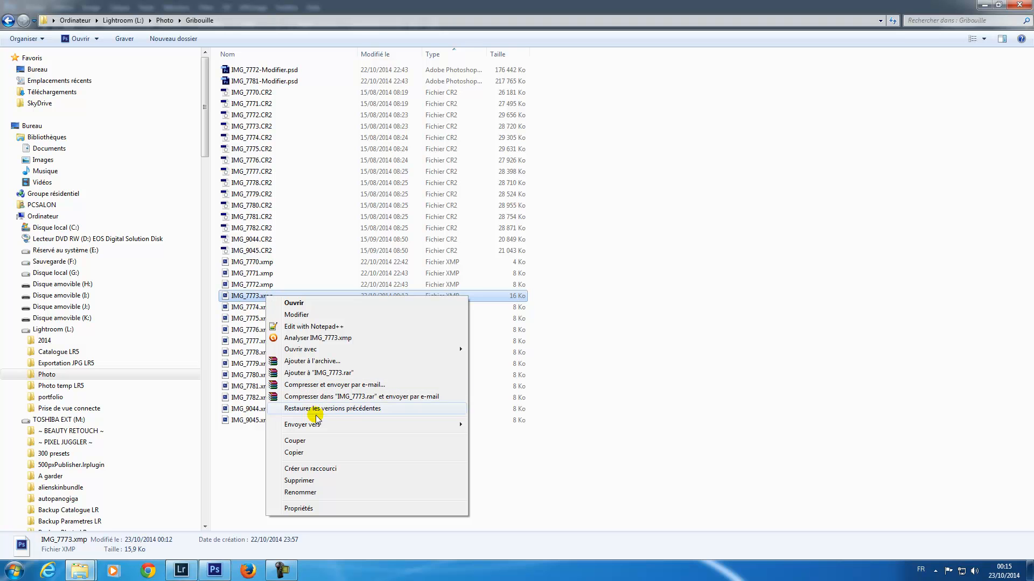
{"action": "left_click", "coordinate": [313, 481]}
{"action": "left_click", "coordinate": [570, 327]}
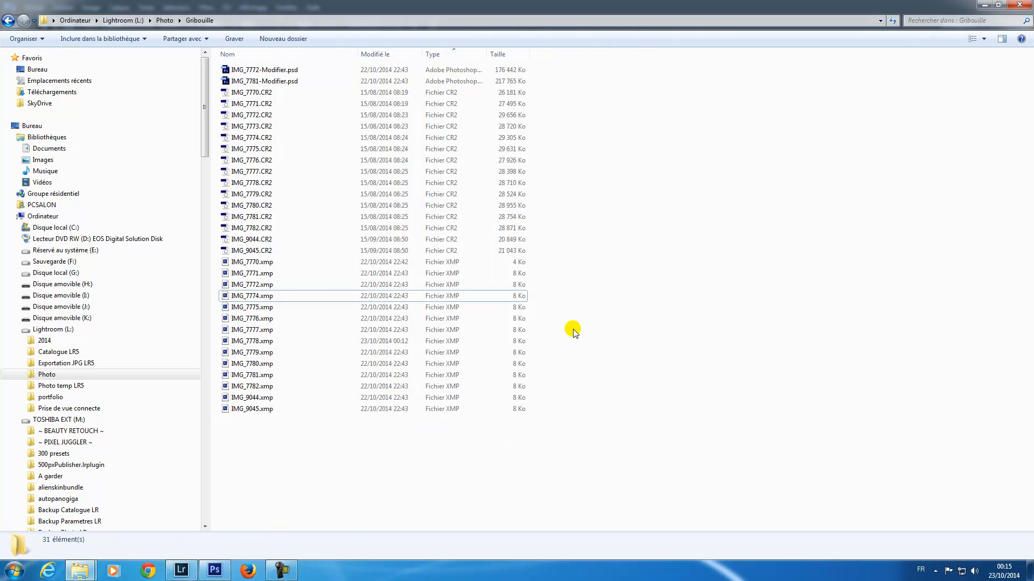
{"action": "double_click", "coordinate": [267, 127]}
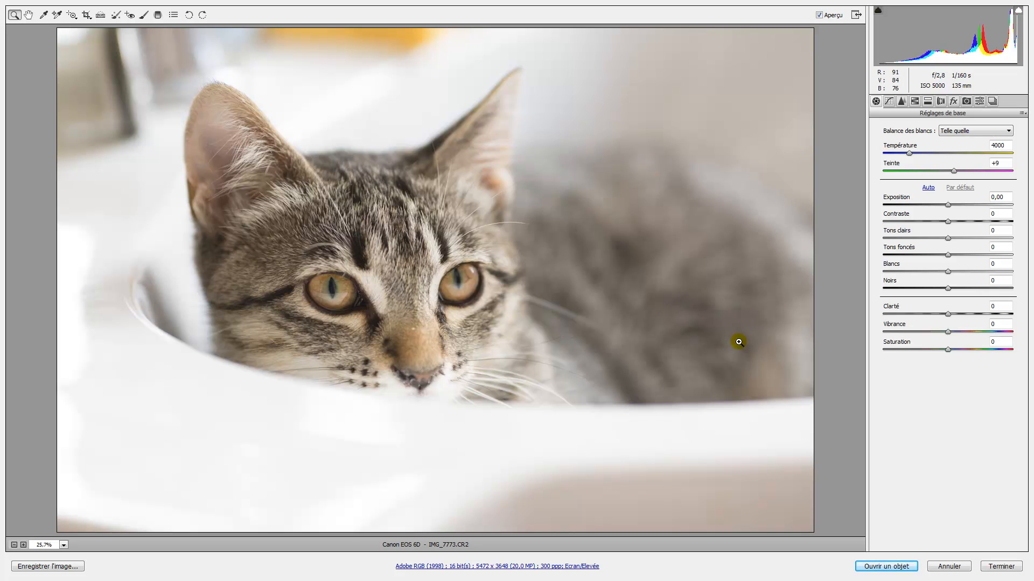
Cancel the Camera Raw session for IMG_7773.CR2 without opening the image, and minimize Photoshop to return to the Gribouille folder.
{"action": "left_click", "coordinate": [955, 567]}
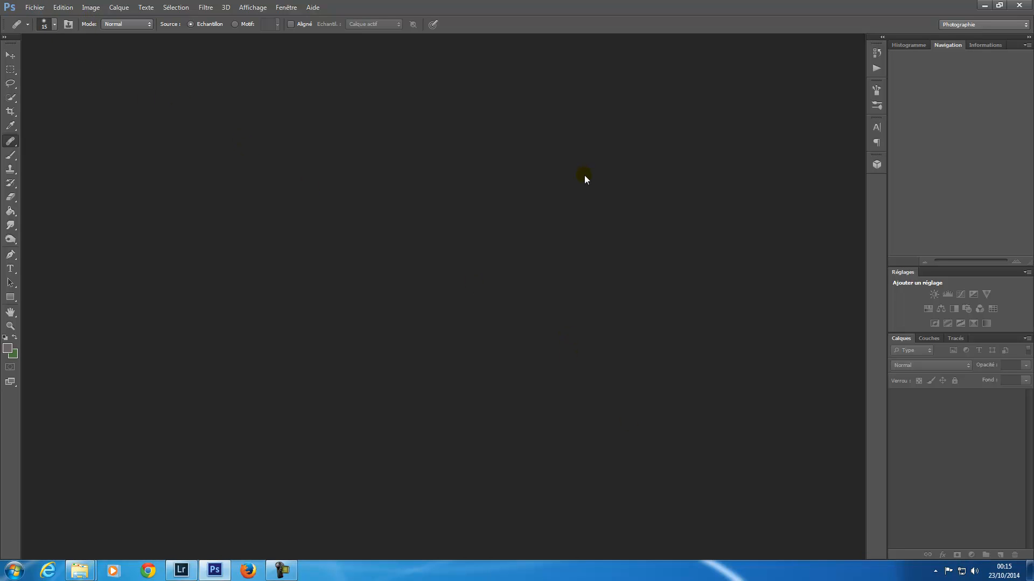
{"action": "left_click", "coordinate": [984, 6]}
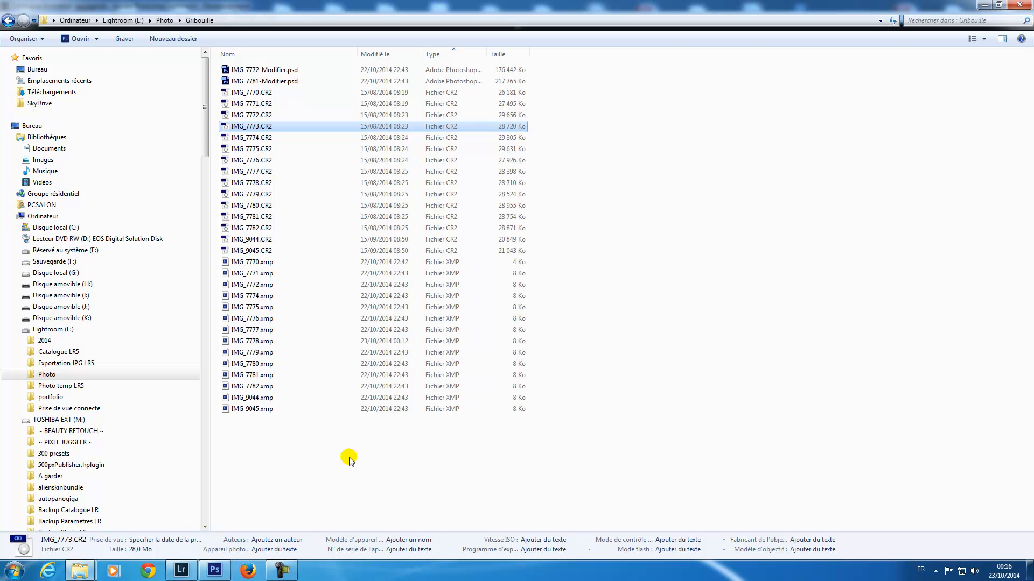
Switch to Lightroom, review the automatic XMP sidecar writing option in the catalogue's metadata settings, and close the settings with OK.
{"action": "left_click", "coordinate": [183, 571]}
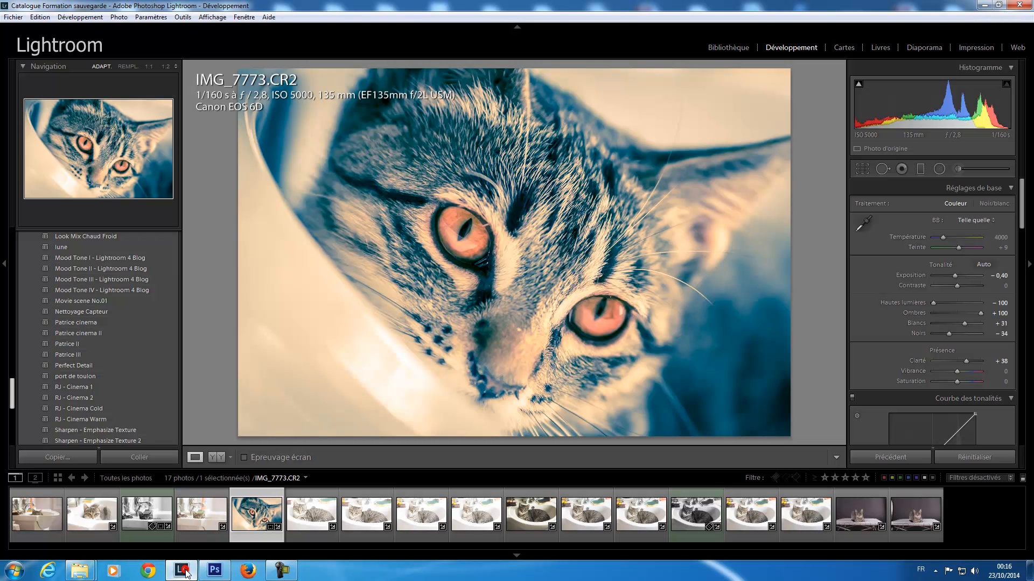
{"action": "left_click", "coordinate": [39, 18]}
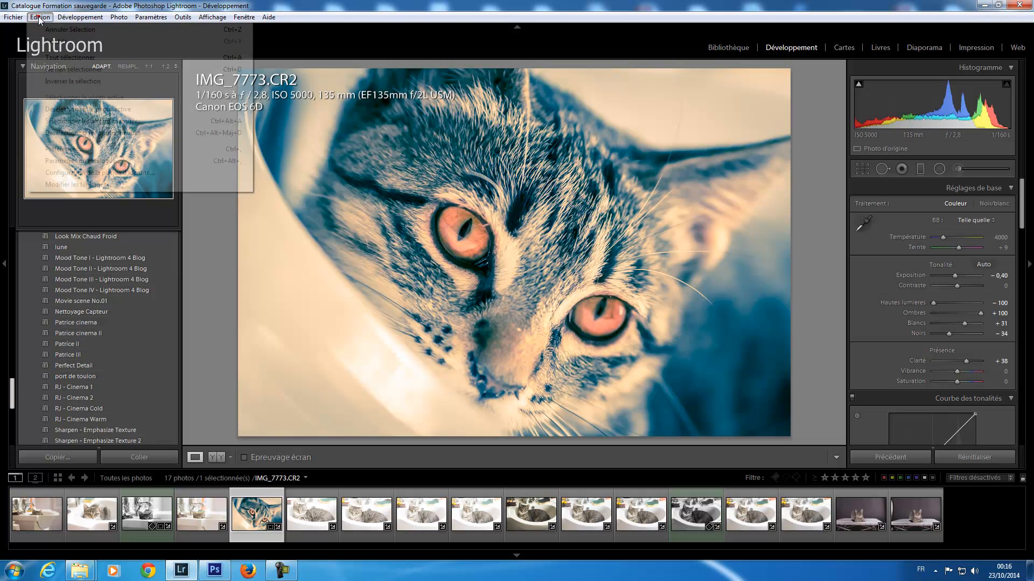
{"action": "left_click", "coordinate": [63, 163]}
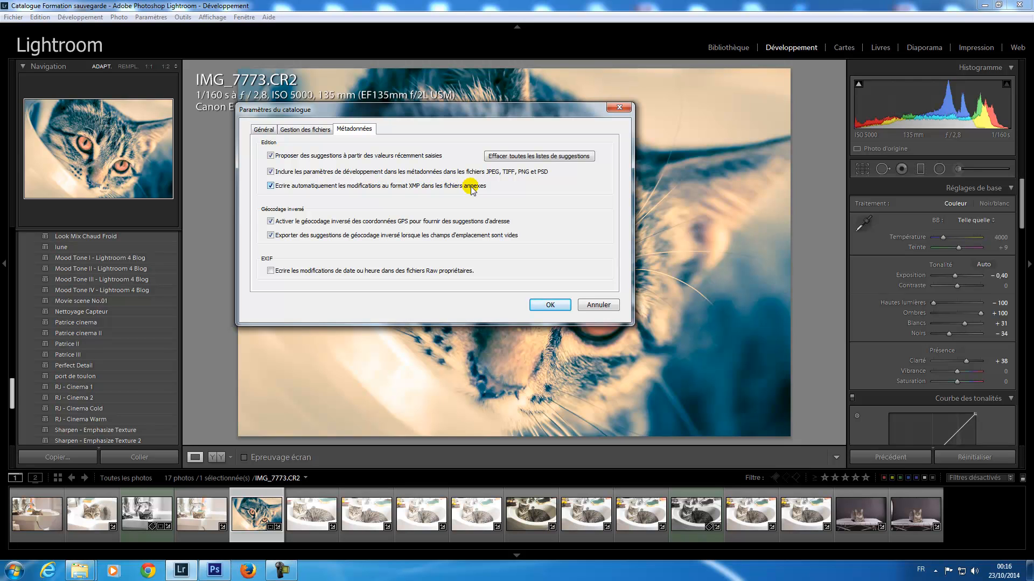
{"action": "left_click", "coordinate": [549, 304]}
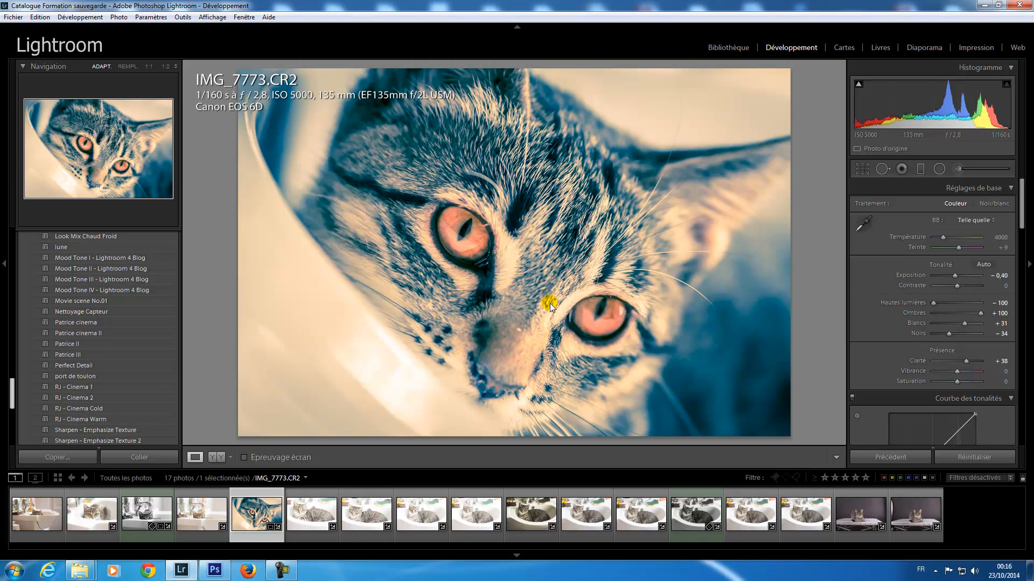